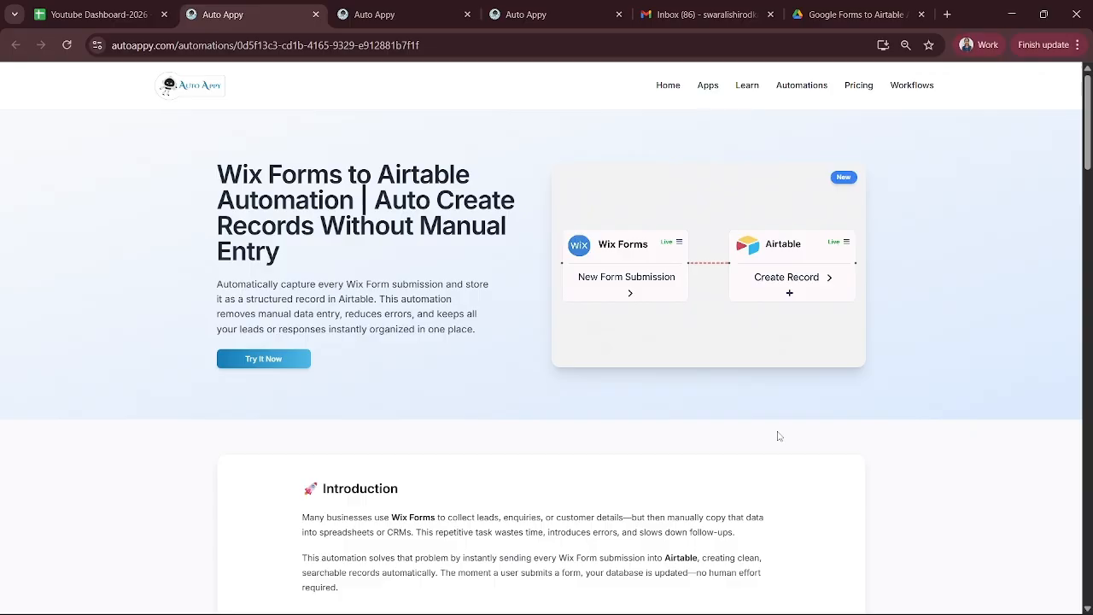
Leave the Wix Forms to Airtable template page for the Auto Appy homepage
{"action": "left_click", "coordinate": [666, 85]}
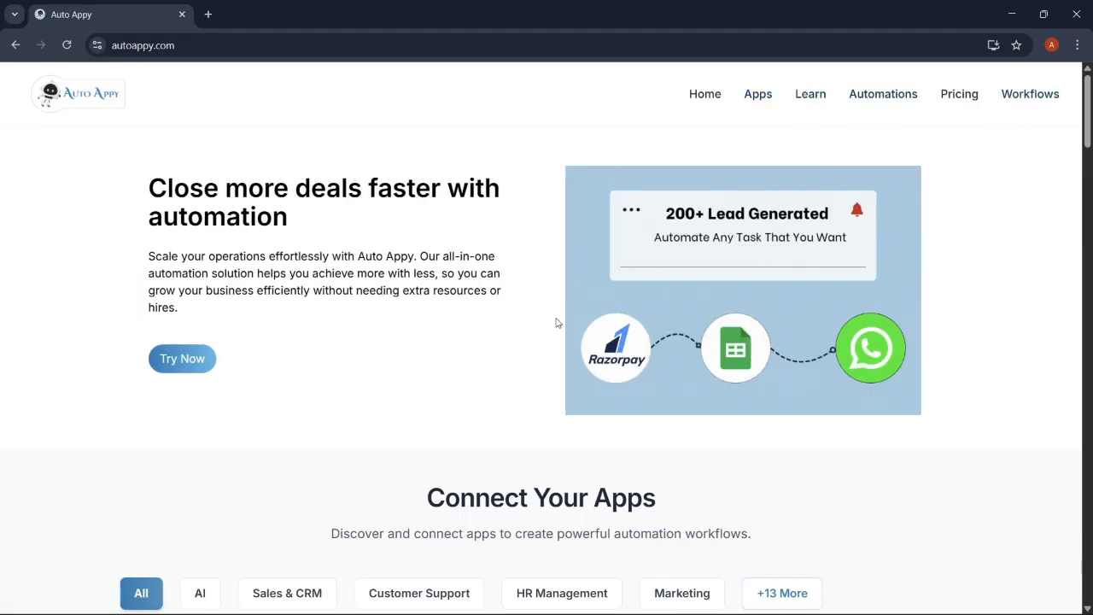
Scroll through the homepage's apps, automations and pricing sections, then back toward the top
{"action": "scroll", "coordinate": [571, 391], "scroll_direction": "down", "scroll_amount": 2}
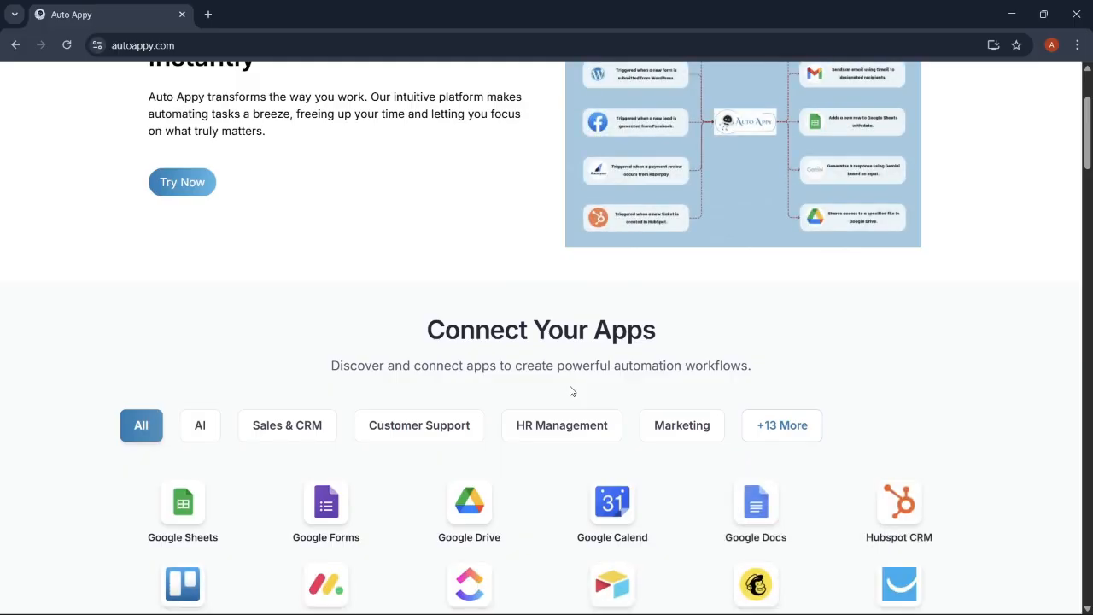
{"action": "scroll", "coordinate": [571, 391], "scroll_direction": "down", "scroll_amount": 2}
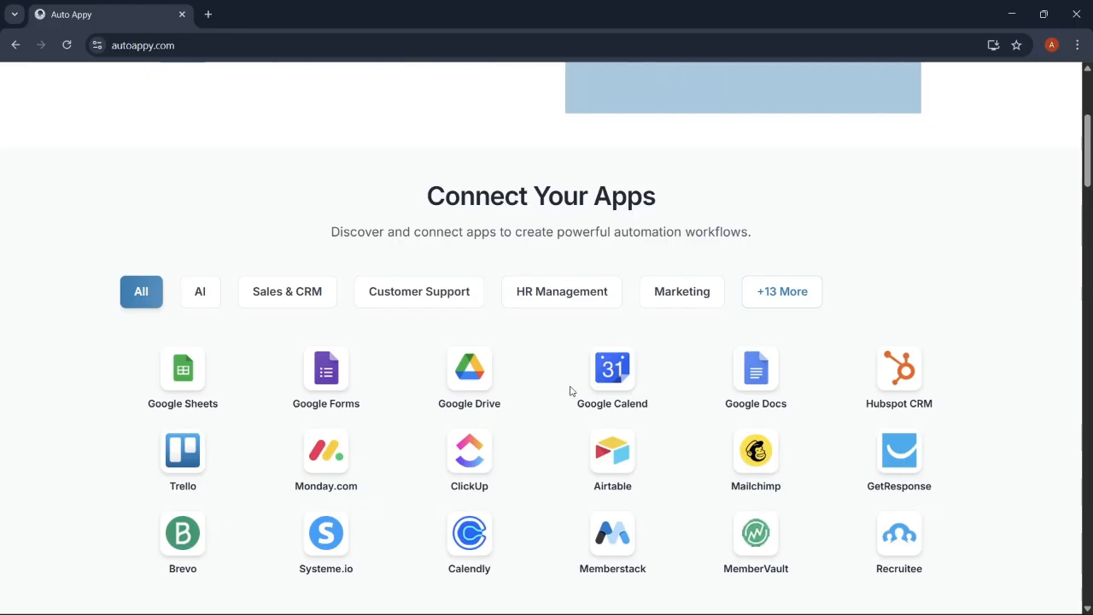
{"action": "scroll", "coordinate": [571, 391], "scroll_direction": "down", "scroll_amount": 4}
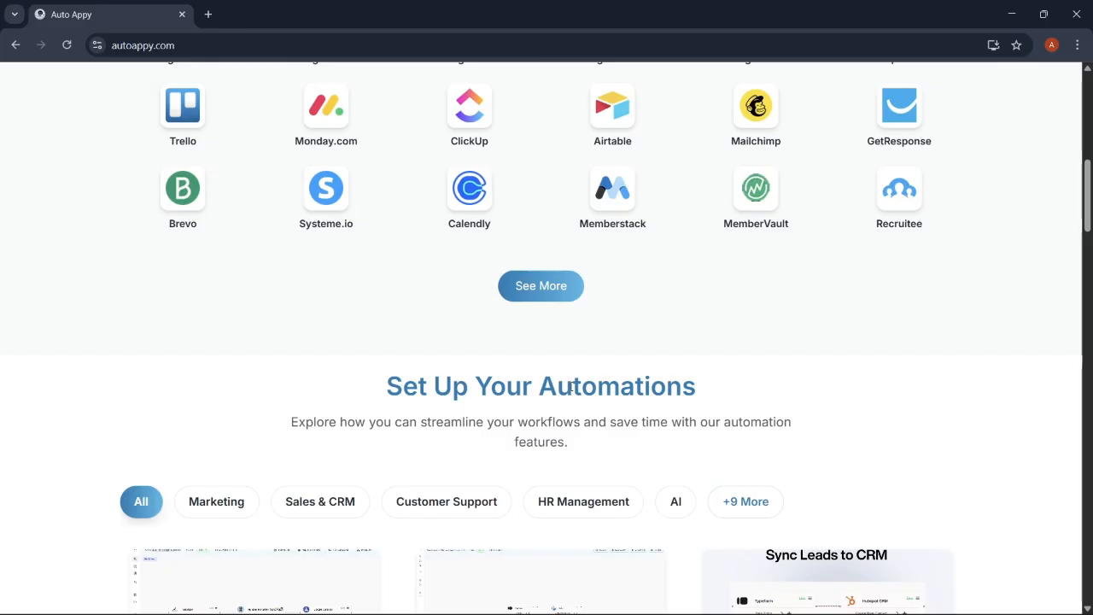
{"action": "scroll", "coordinate": [570, 386], "scroll_direction": "down", "scroll_amount": 2}
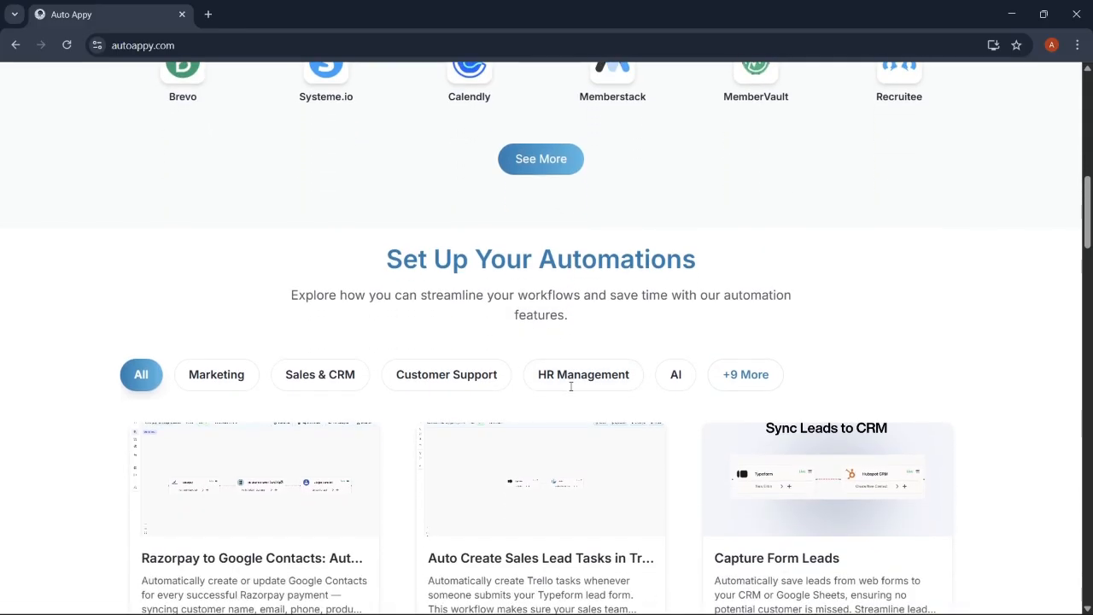
{"action": "scroll", "coordinate": [570, 391], "scroll_direction": "down", "scroll_amount": 1}
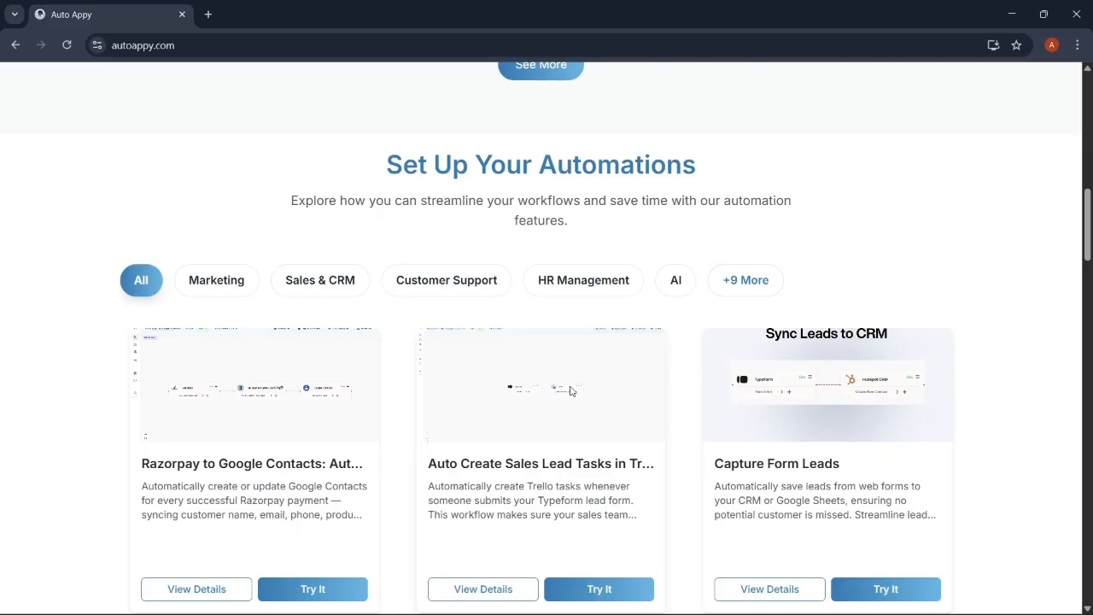
{"action": "scroll", "coordinate": [570, 391], "scroll_direction": "down", "scroll_amount": 1}
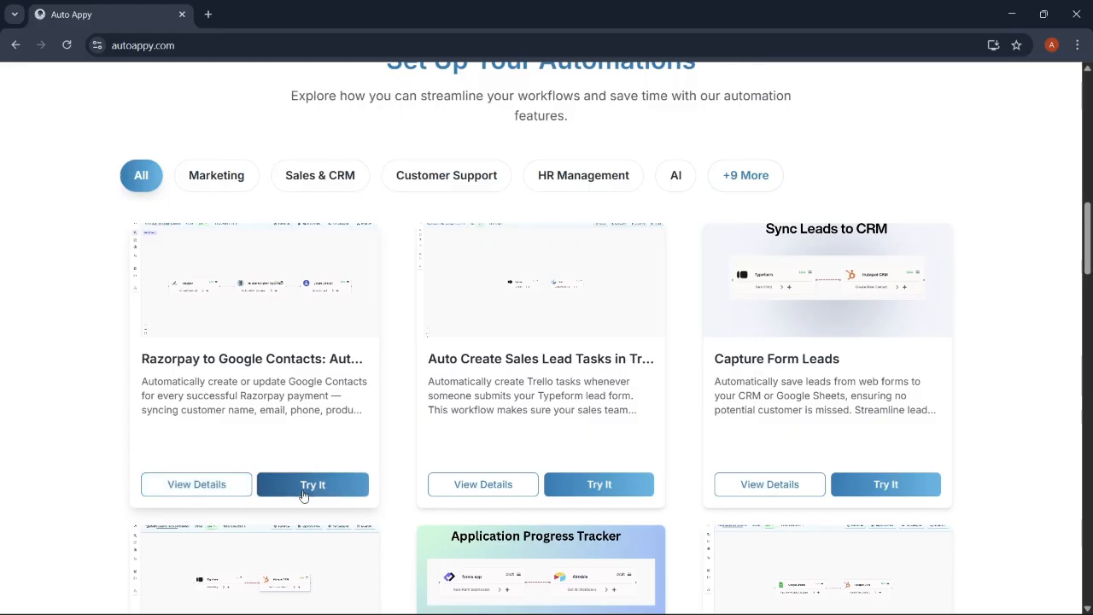
{"action": "scroll", "coordinate": [451, 512], "scroll_direction": "down", "scroll_amount": 10}
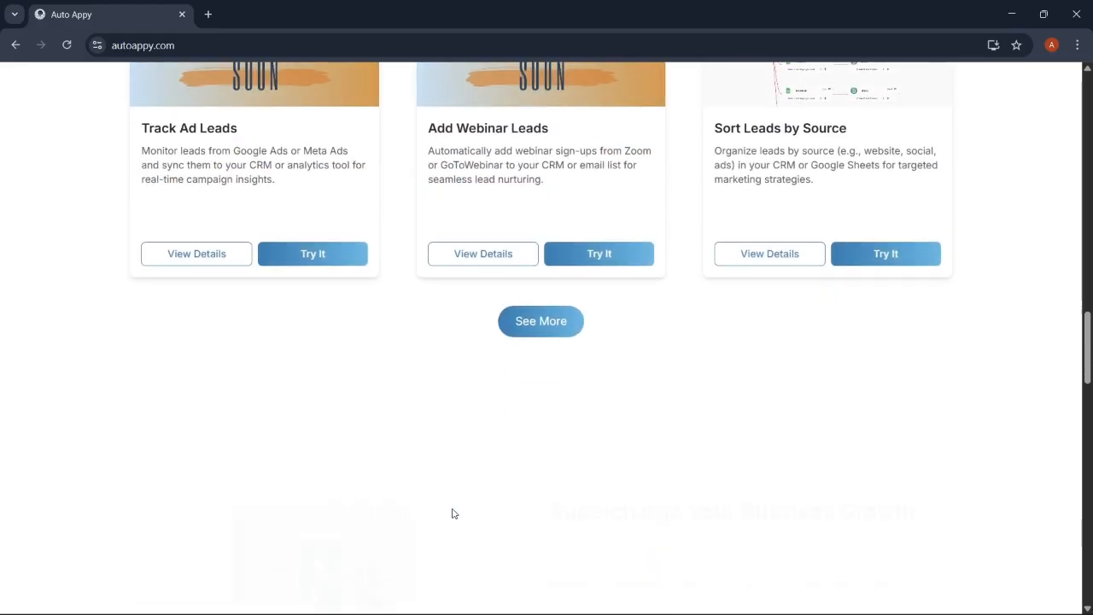
{"action": "scroll", "coordinate": [453, 513], "scroll_direction": "down", "scroll_amount": 8}
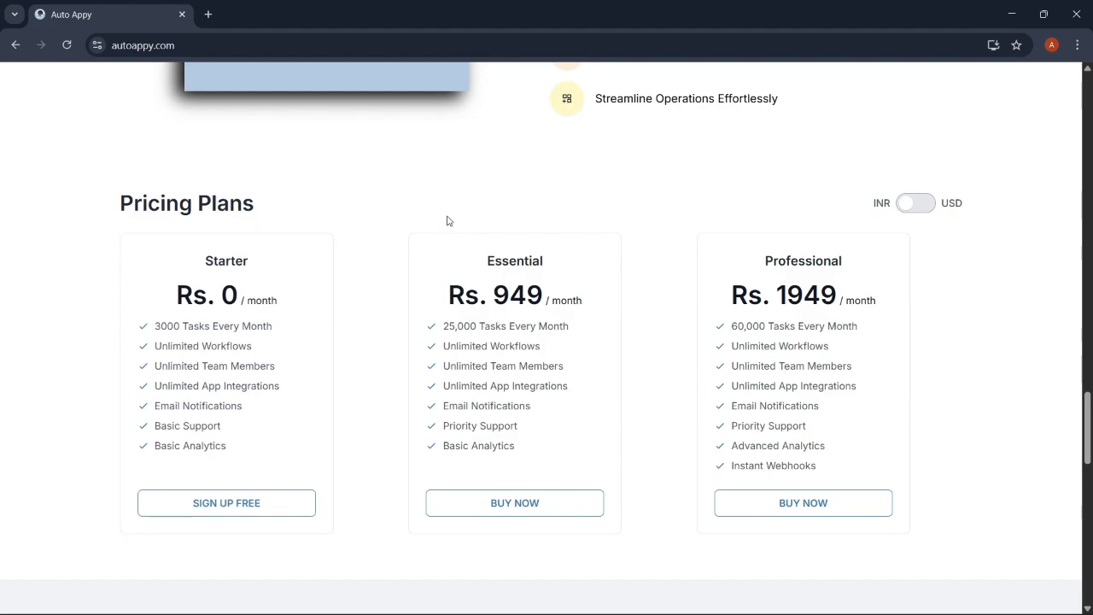
{"action": "scroll", "coordinate": [446, 219], "scroll_direction": "up", "scroll_amount": 10}
{"action": "scroll", "coordinate": [447, 220], "scroll_direction": "up", "scroll_amount": 15}
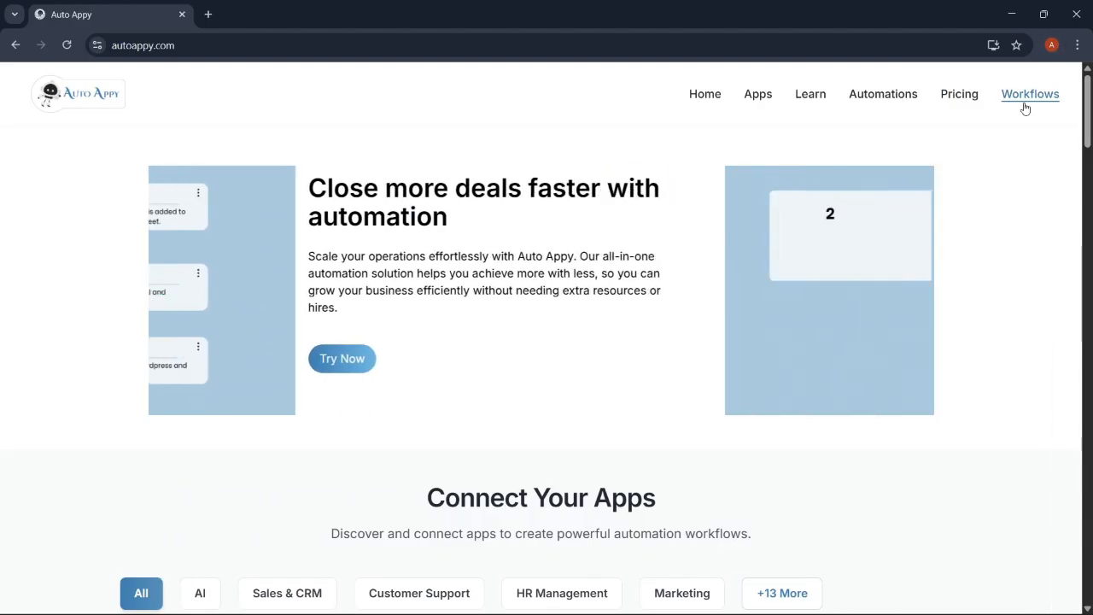
Open the Workflows Automation Dashboard and begin adding a new workflow
{"action": "left_click", "coordinate": [1025, 104]}
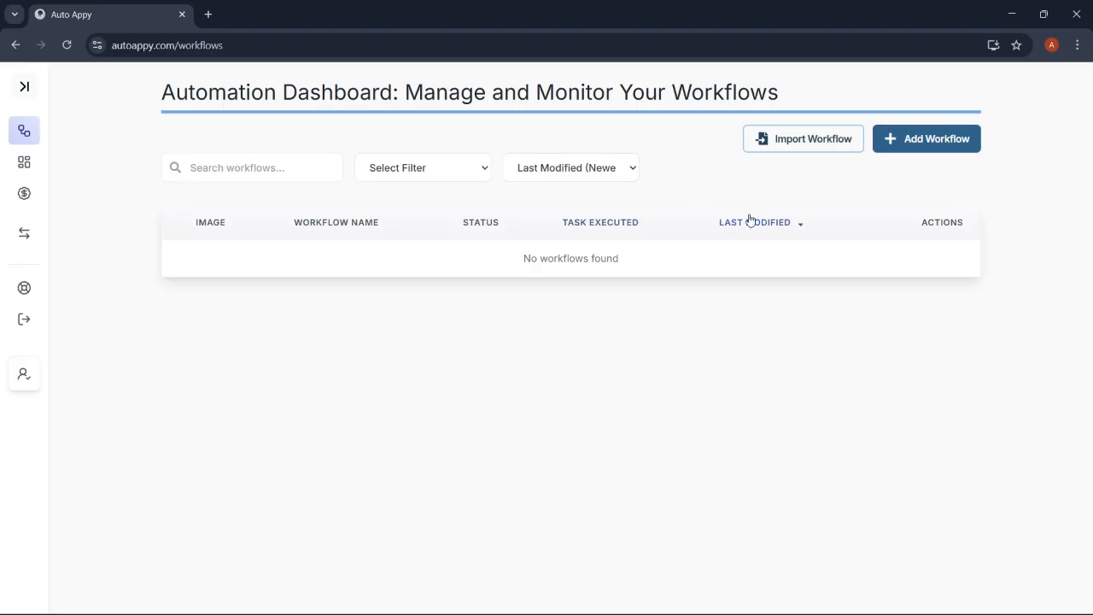
{"action": "left_click", "coordinate": [937, 136]}
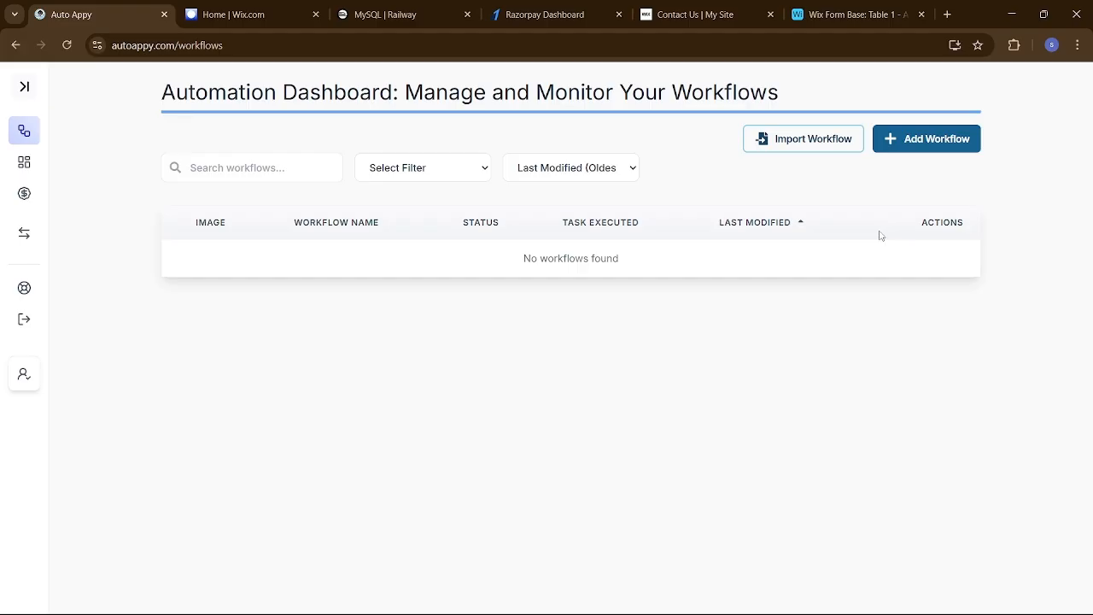
Create and save a draft workflow named 'Wix Forms to Airtable Automation | Auto Create …'
{"action": "left_click", "coordinate": [902, 147]}
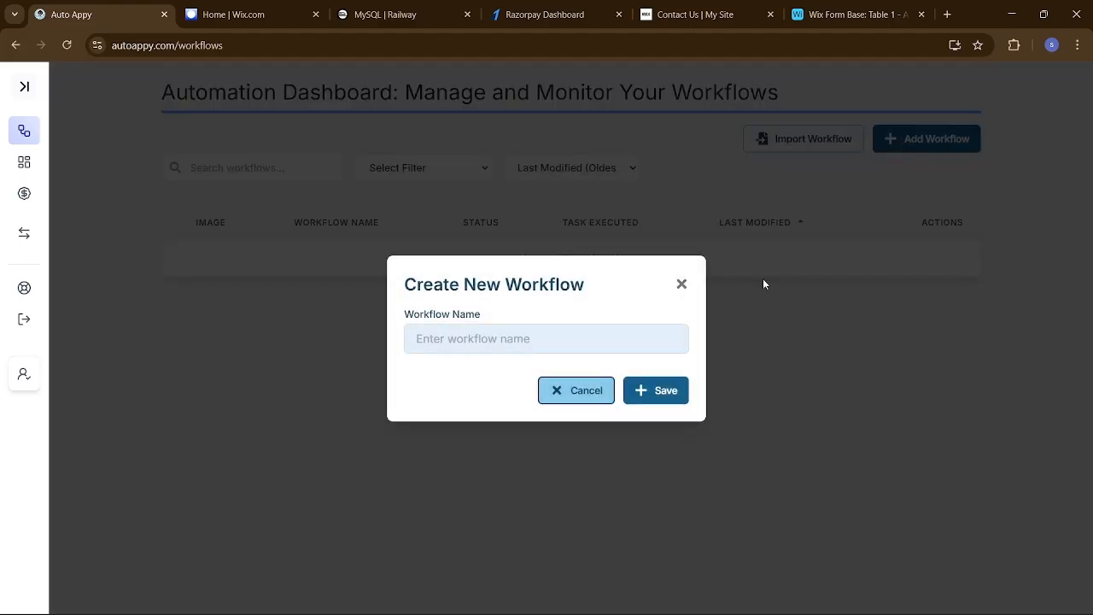
{"action": "left_click", "coordinate": [619, 346]}
{"action": "key", "text": "ctrl+v"}
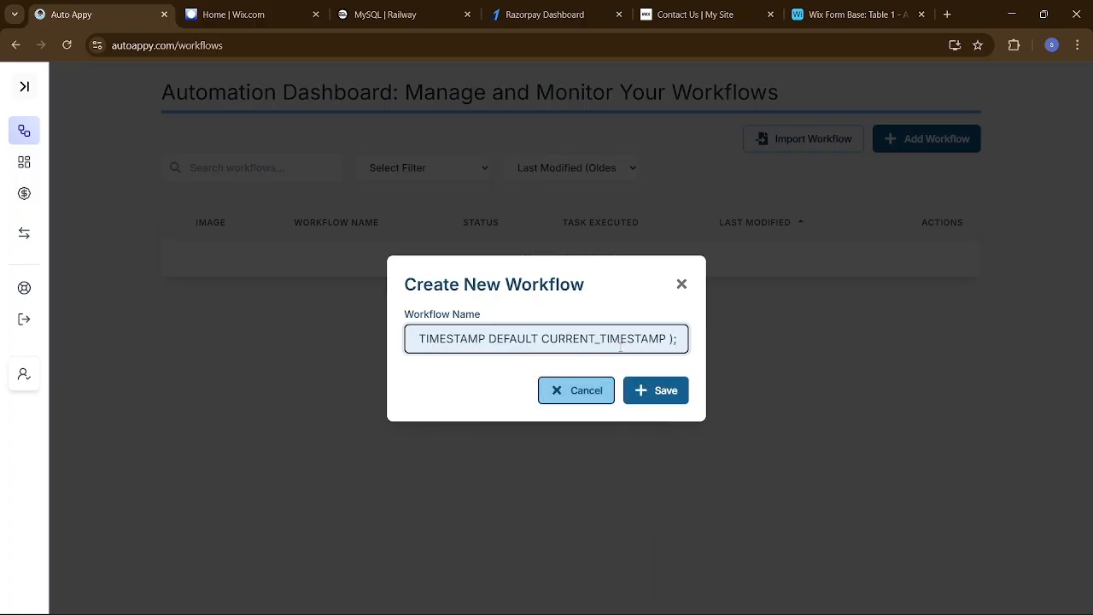
{"action": "key", "text": "ctrl+a"}
{"action": "key", "text": "BackSpace"}
{"action": "left_click", "coordinate": [606, 338]}
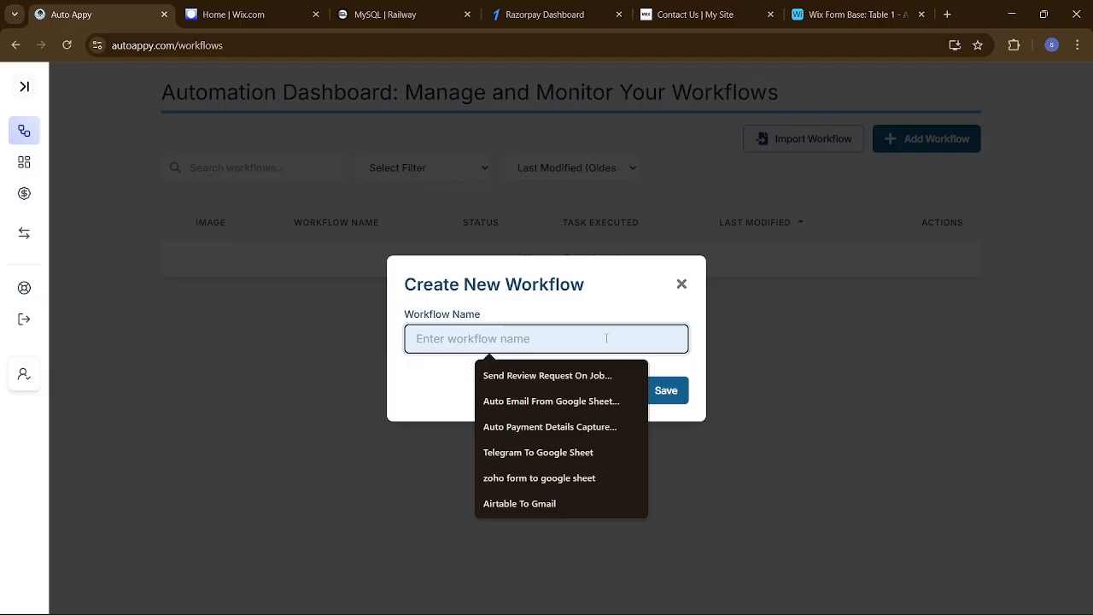
{"action": "type", "text": "Wix Forms to Airtable Automation | Auto Create Records Without Manual Entry"}
{"action": "key", "text": "Home"}
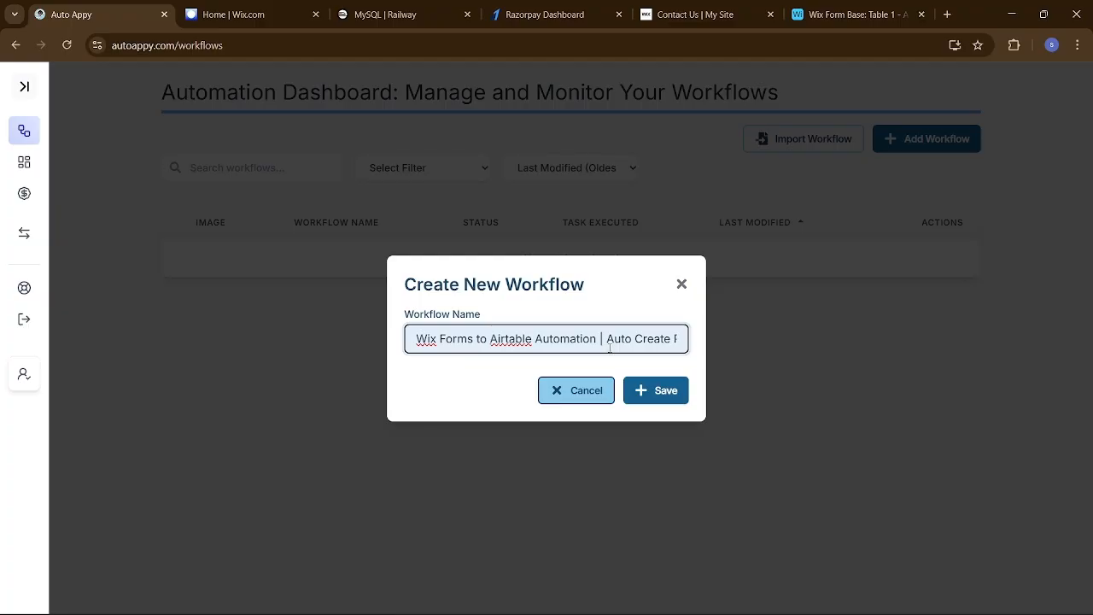
{"action": "left_click", "coordinate": [664, 392]}
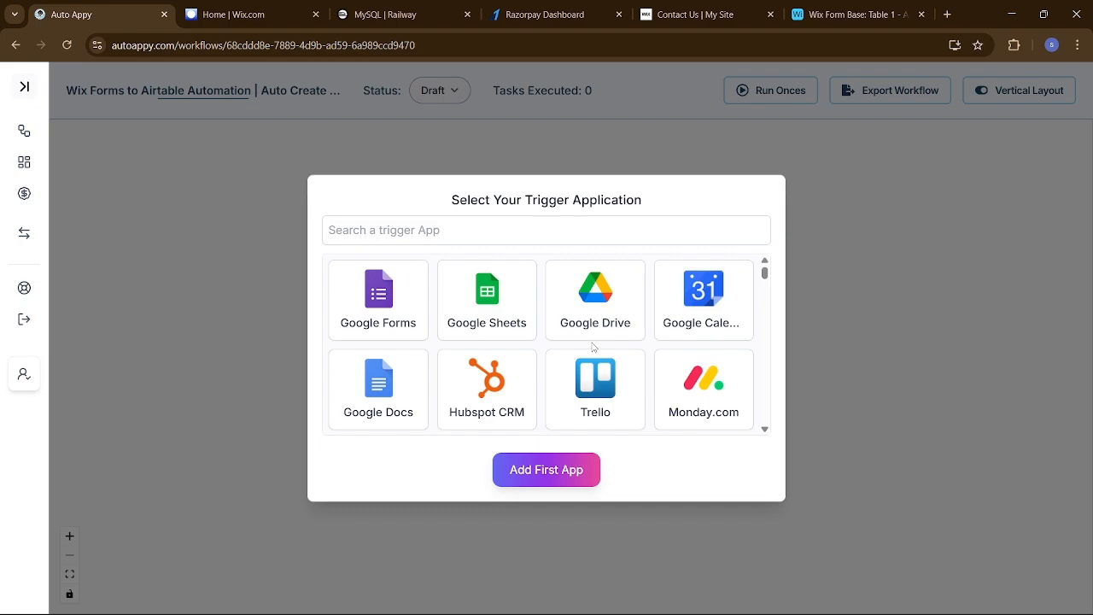
Set Wix Forms 'New Form Submission' as the workflow's first app trigger
{"action": "left_click", "coordinate": [468, 189]}
{"action": "type", "text": "wix"}
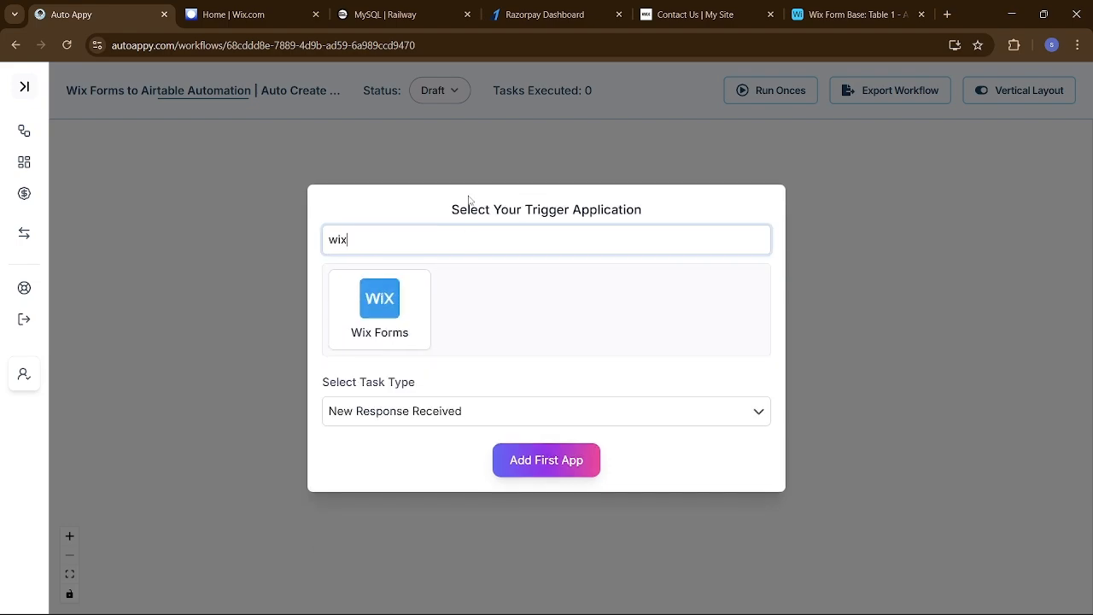
{"action": "left_click", "coordinate": [407, 305]}
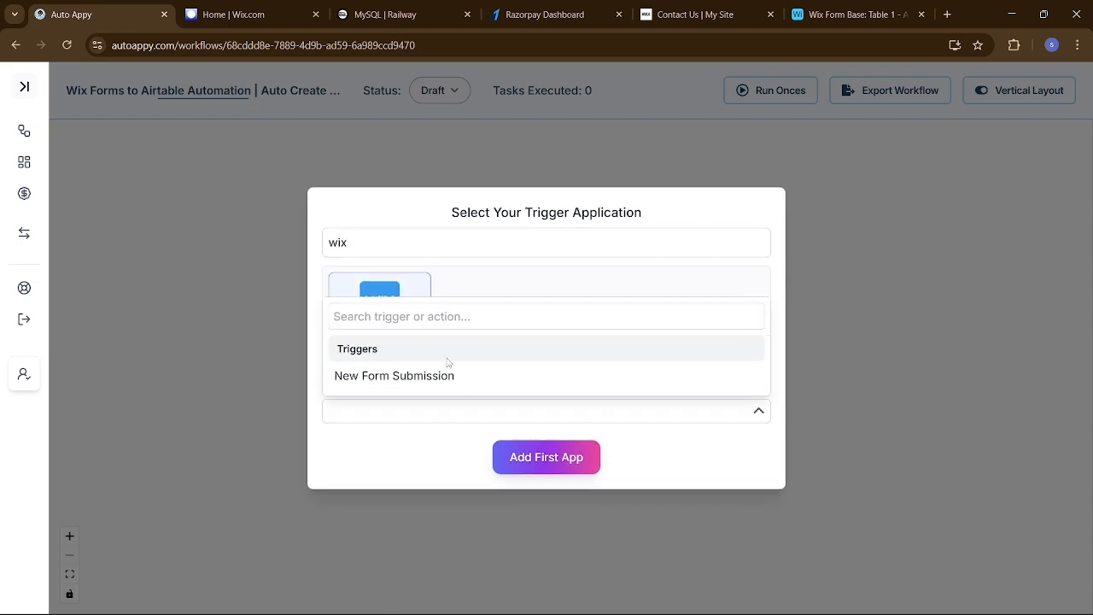
{"action": "left_click", "coordinate": [505, 381]}
{"action": "left_click", "coordinate": [537, 460]}
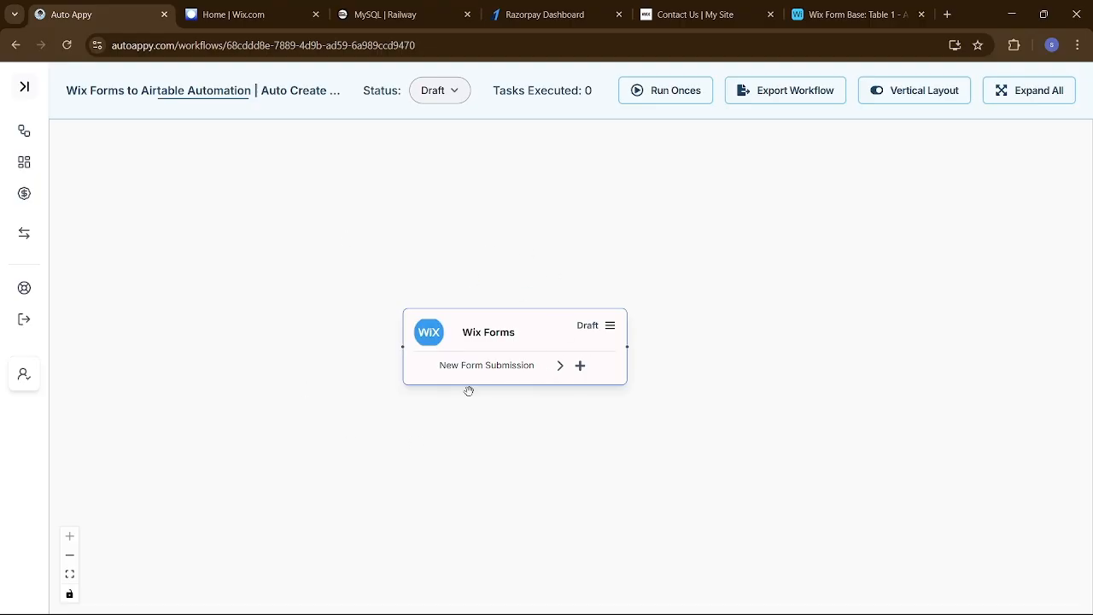
Copy the Wix Forms trigger's webhook URL from its settings
{"action": "left_click", "coordinate": [612, 332]}
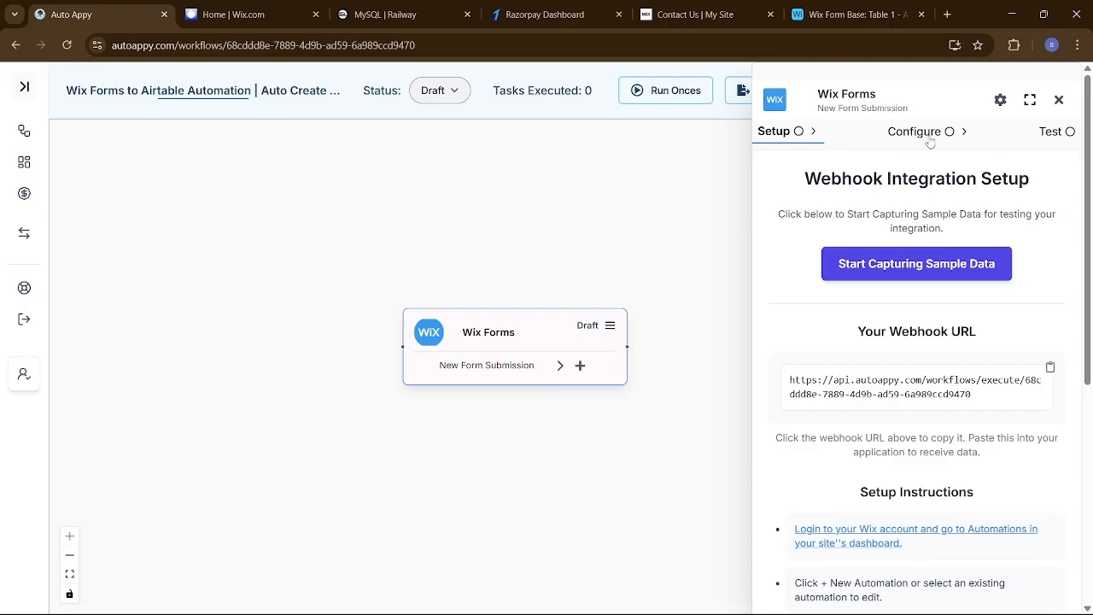
{"action": "left_click", "coordinate": [945, 394]}
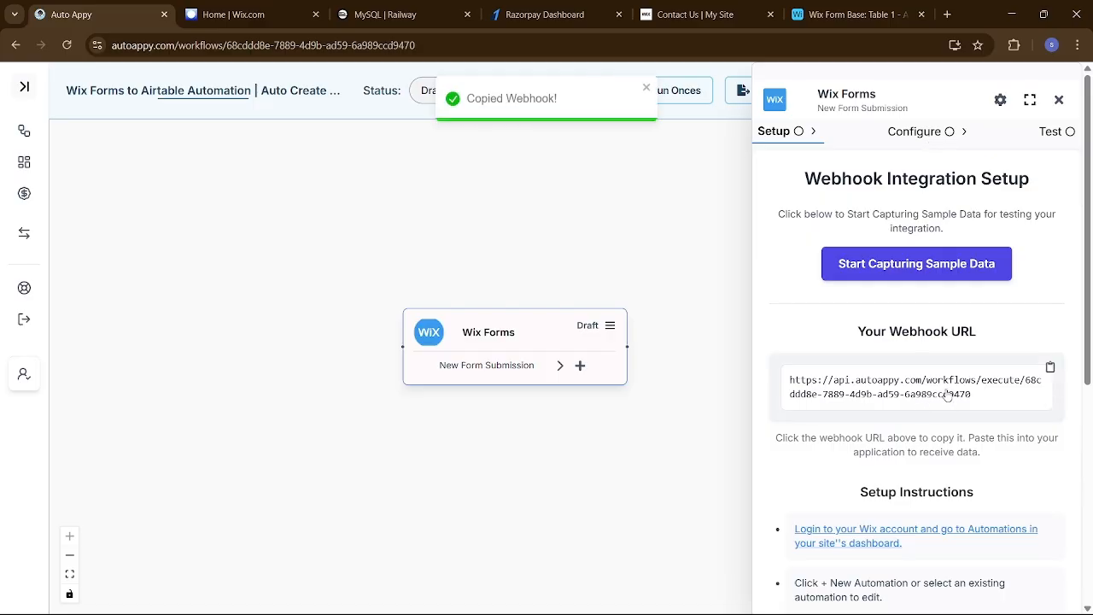
{"action": "scroll", "coordinate": [946, 394], "scroll_direction": "down", "scroll_amount": 2}
{"action": "scroll", "coordinate": [946, 394], "scroll_direction": "down", "scroll_amount": 2}
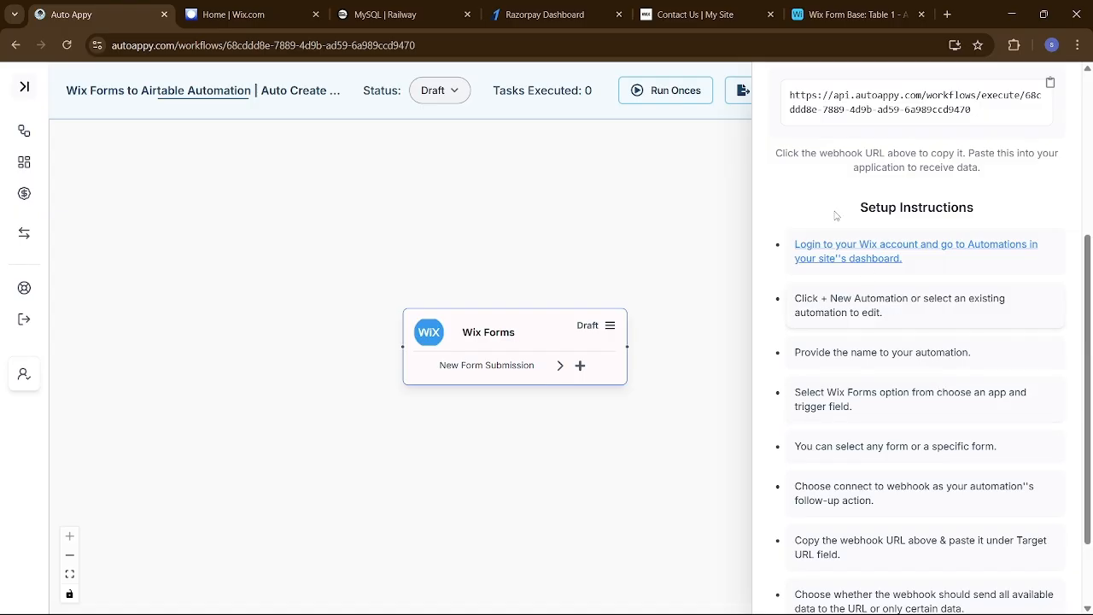
In the Wix site dashboard, go to Automations and start a new automation
{"action": "left_click", "coordinate": [246, 14]}
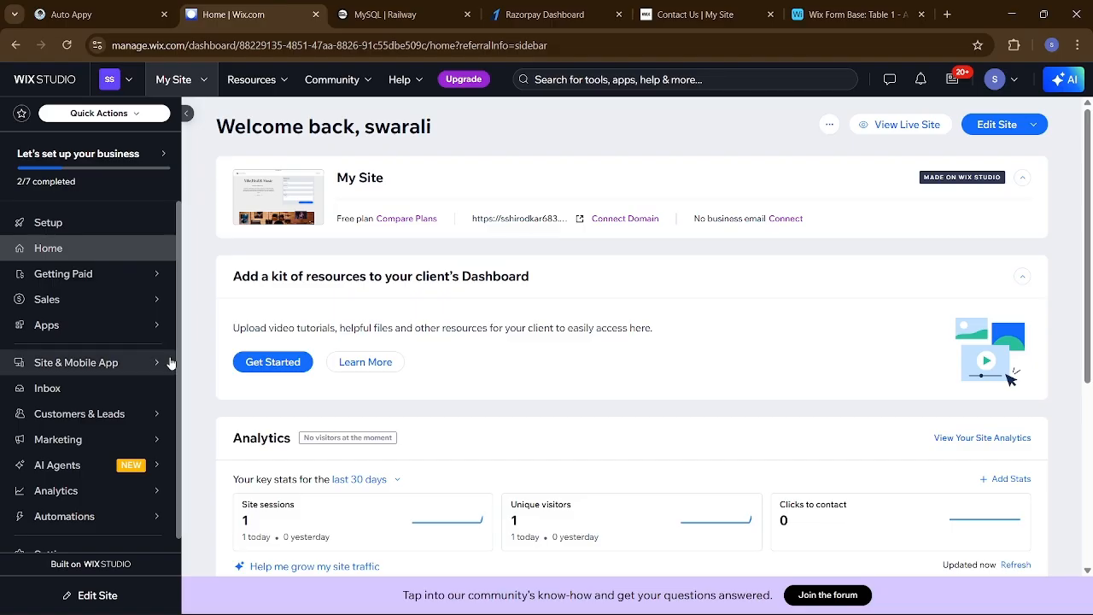
{"action": "mouse_move", "coordinate": [87, 518]}
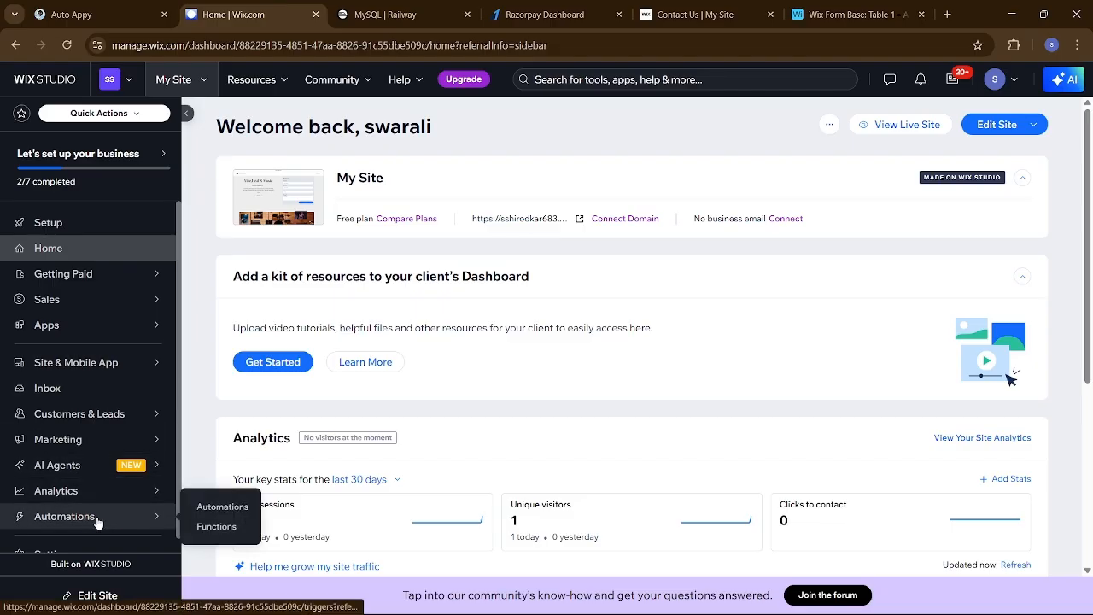
{"action": "left_click", "coordinate": [198, 512]}
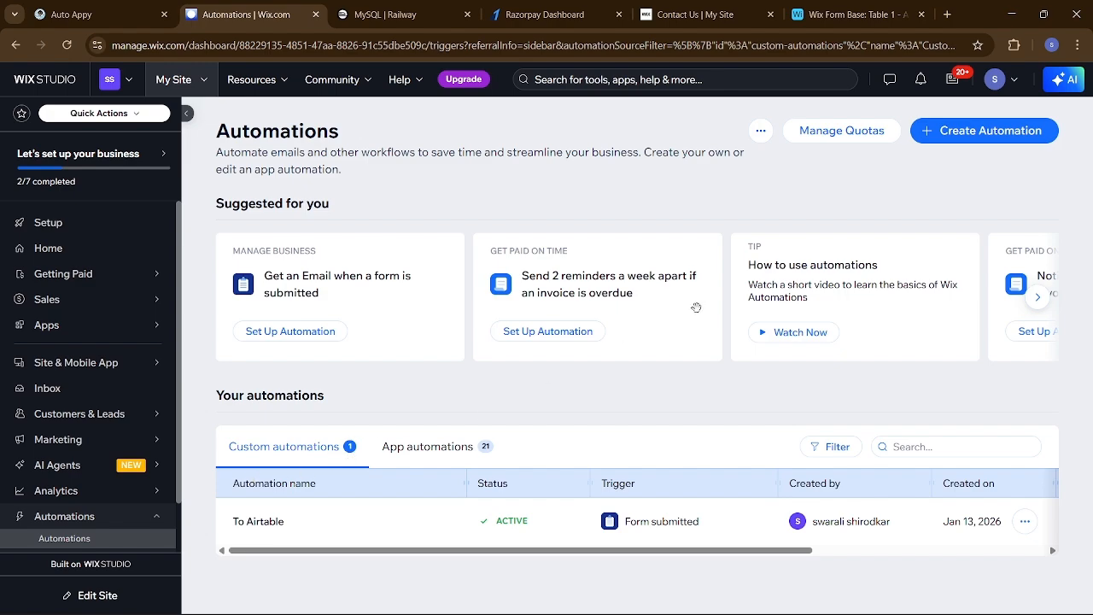
{"action": "left_click", "coordinate": [974, 137]}
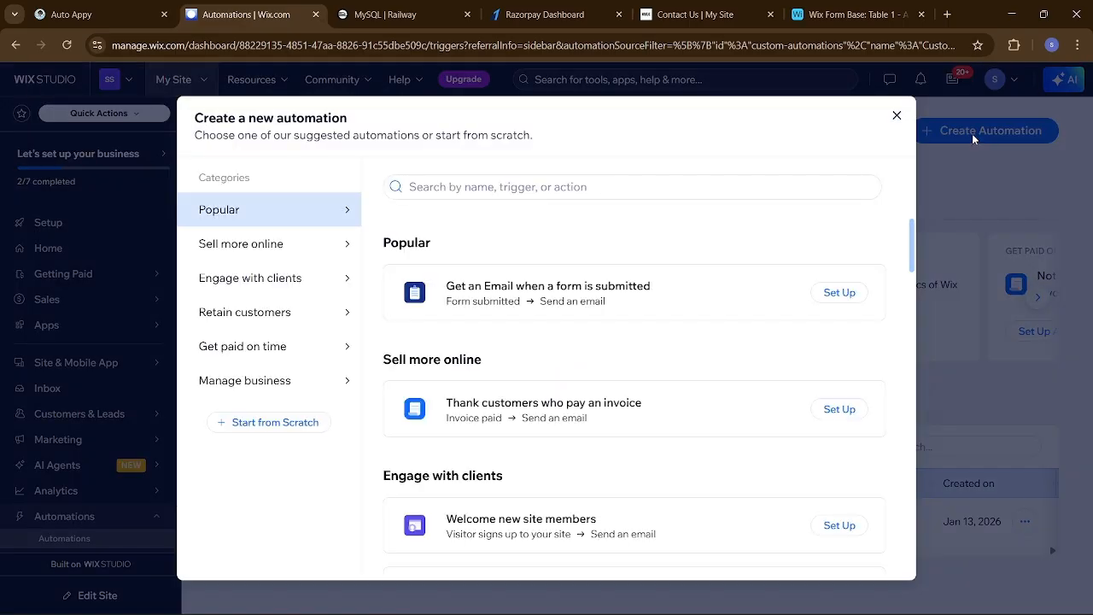
Start from scratch with a Wix Forms 'Form submitted' trigger for any form
{"action": "left_click", "coordinate": [294, 422]}
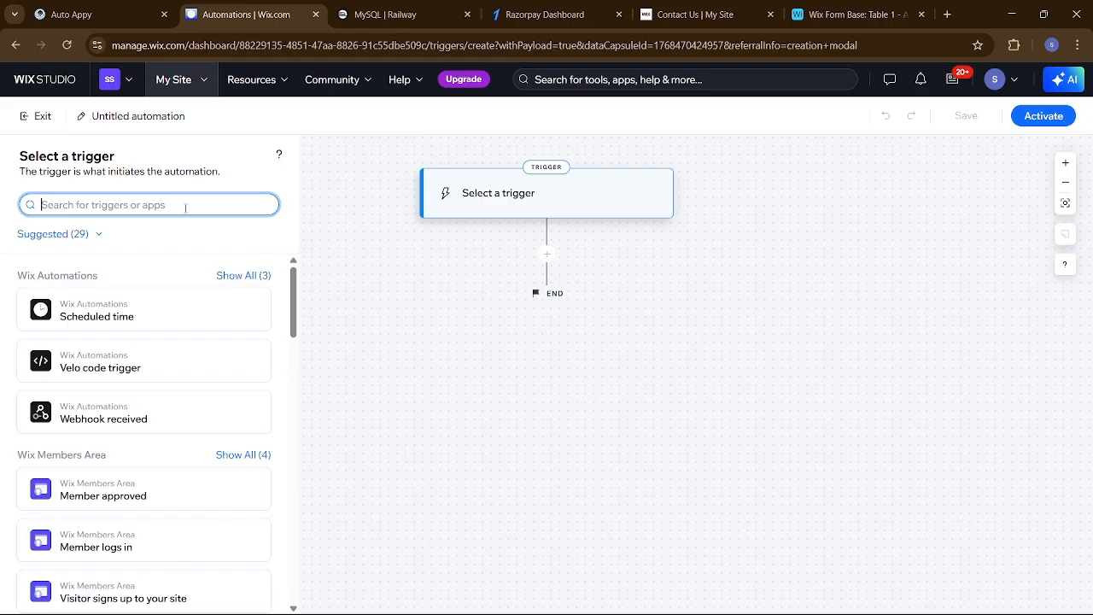
{"action": "type", "text": "fro"}
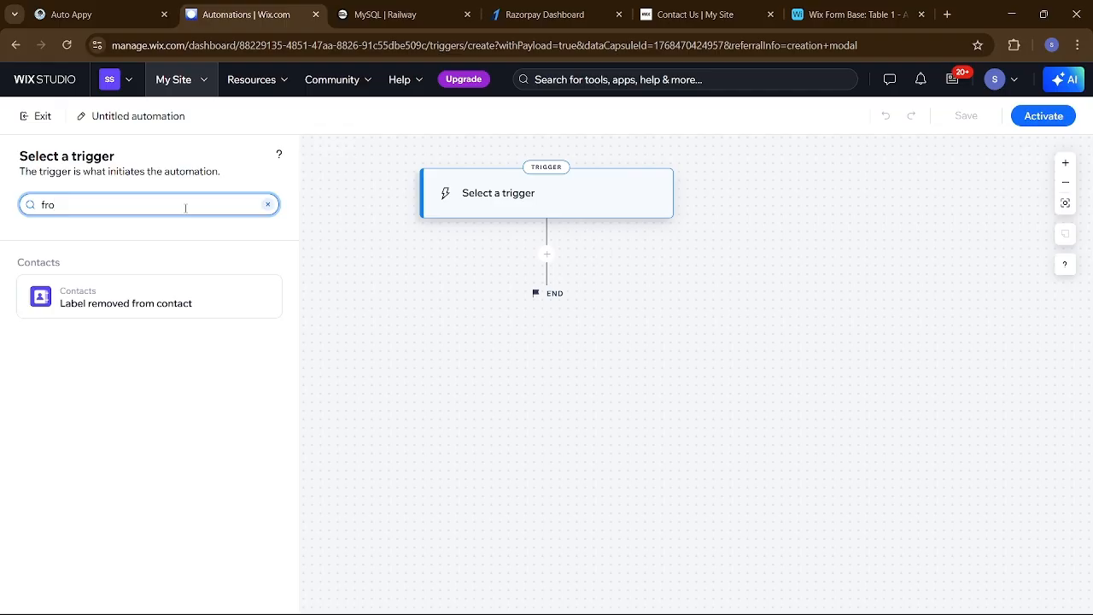
{"action": "key", "text": "BackSpace"}
{"action": "type", "text": "o"}
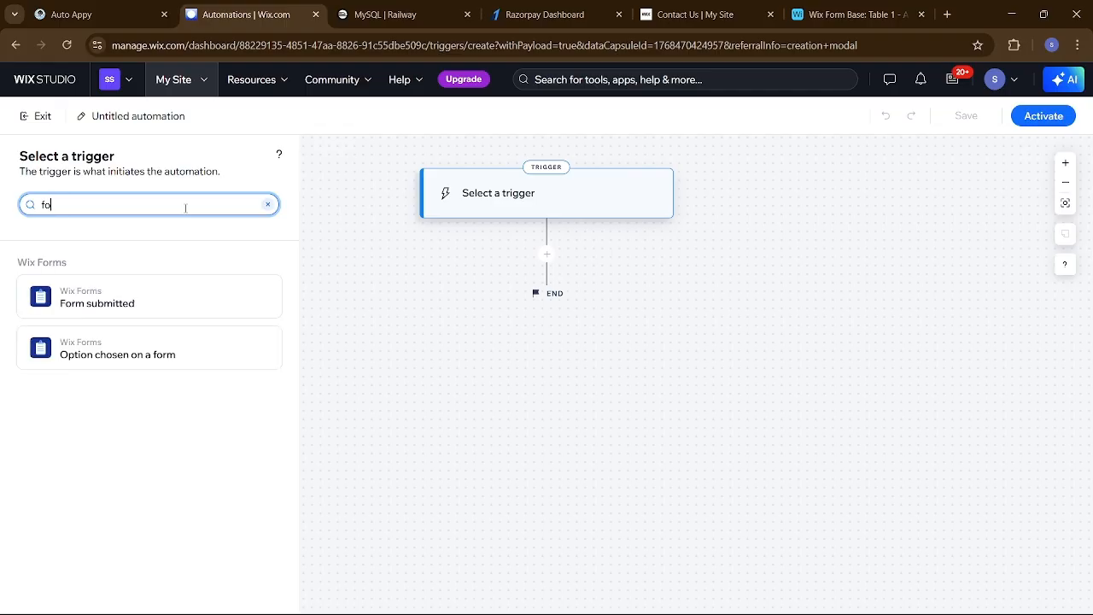
{"action": "left_click", "coordinate": [134, 302]}
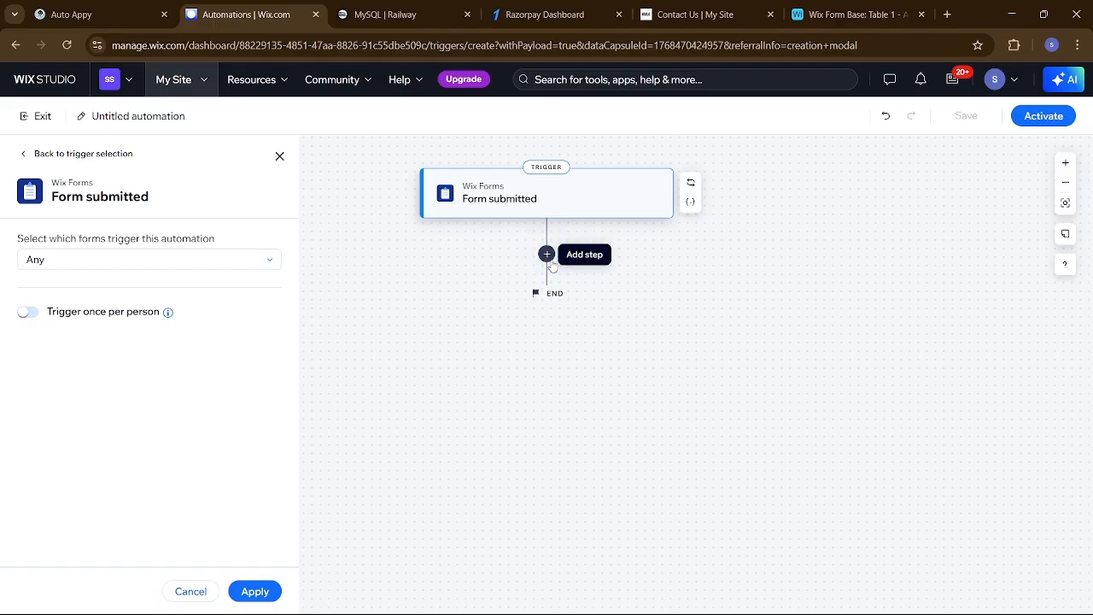
{"action": "left_click", "coordinate": [247, 269]}
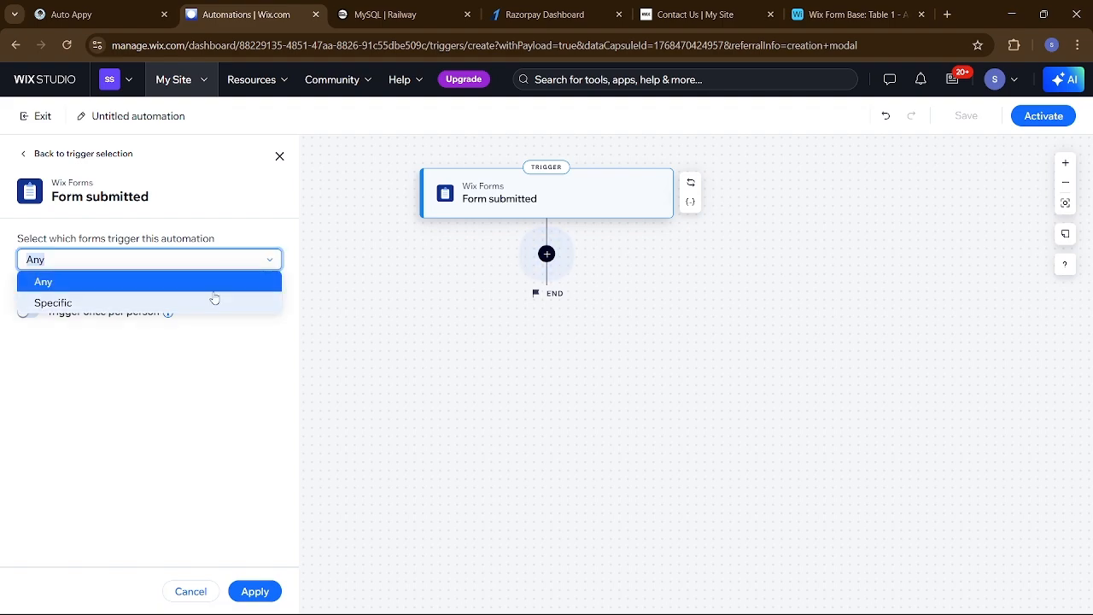
{"action": "left_click", "coordinate": [234, 268]}
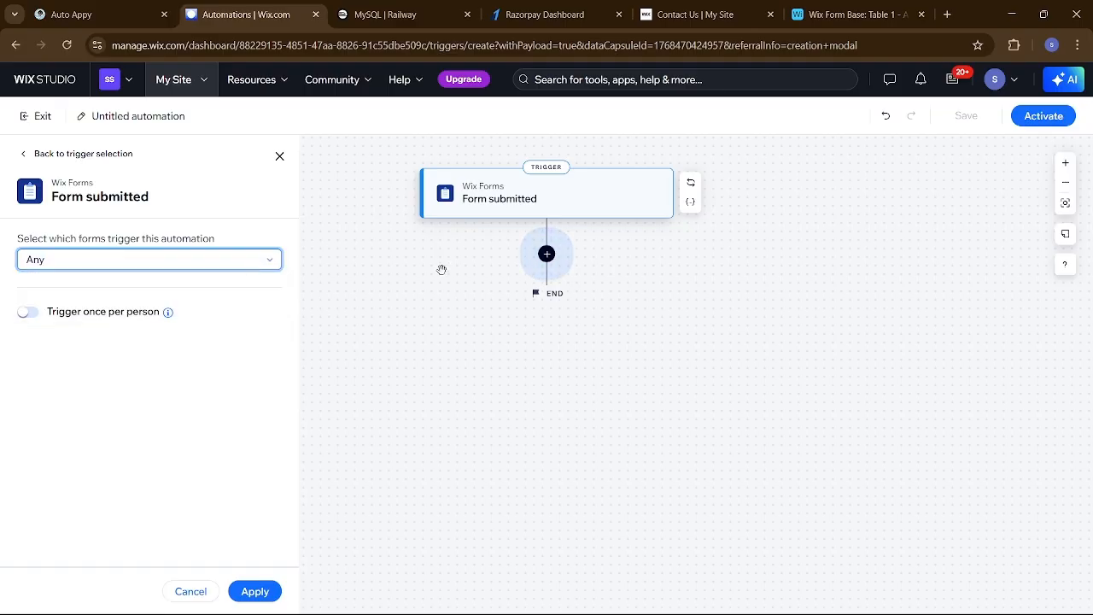
{"action": "left_click", "coordinate": [546, 253]}
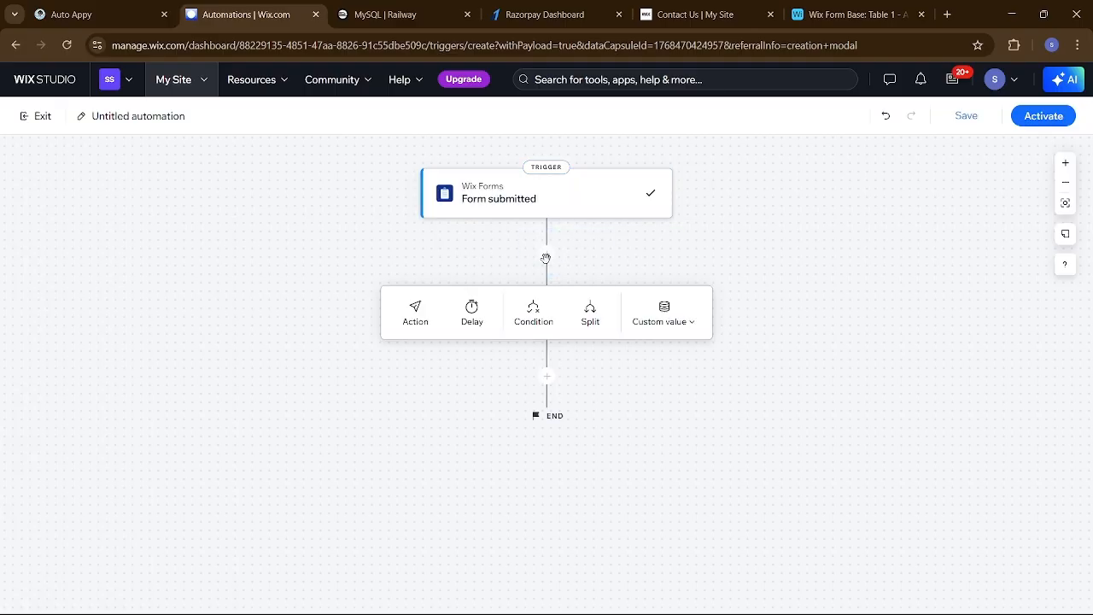
Add a Send HTTP request action POSTing to the pasted Auto Appy webhook URL, then activate
{"action": "left_click", "coordinate": [416, 313]}
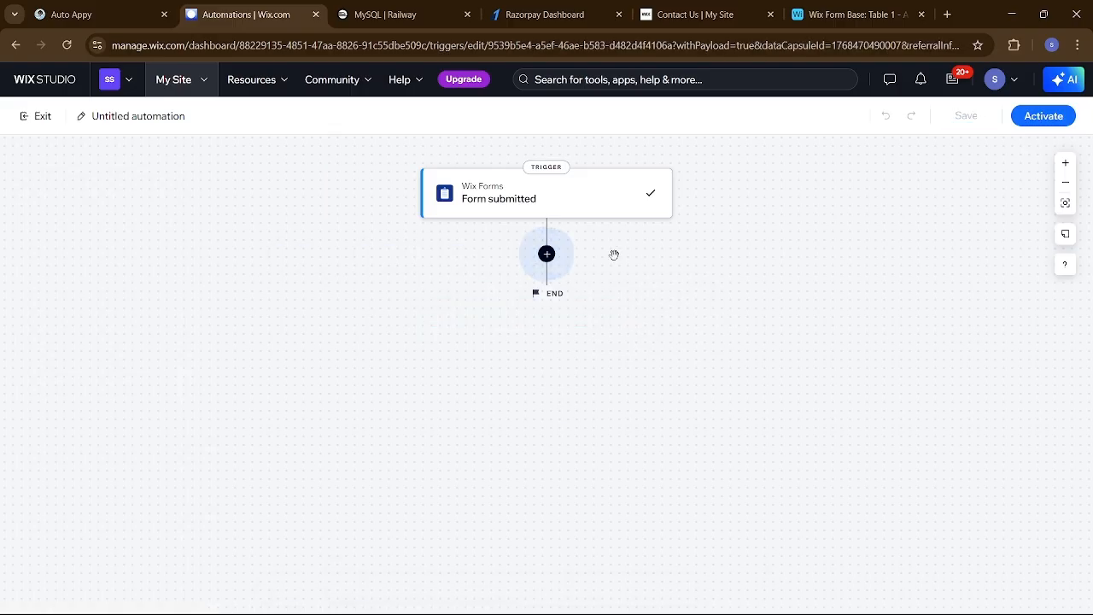
{"action": "left_click", "coordinate": [546, 253]}
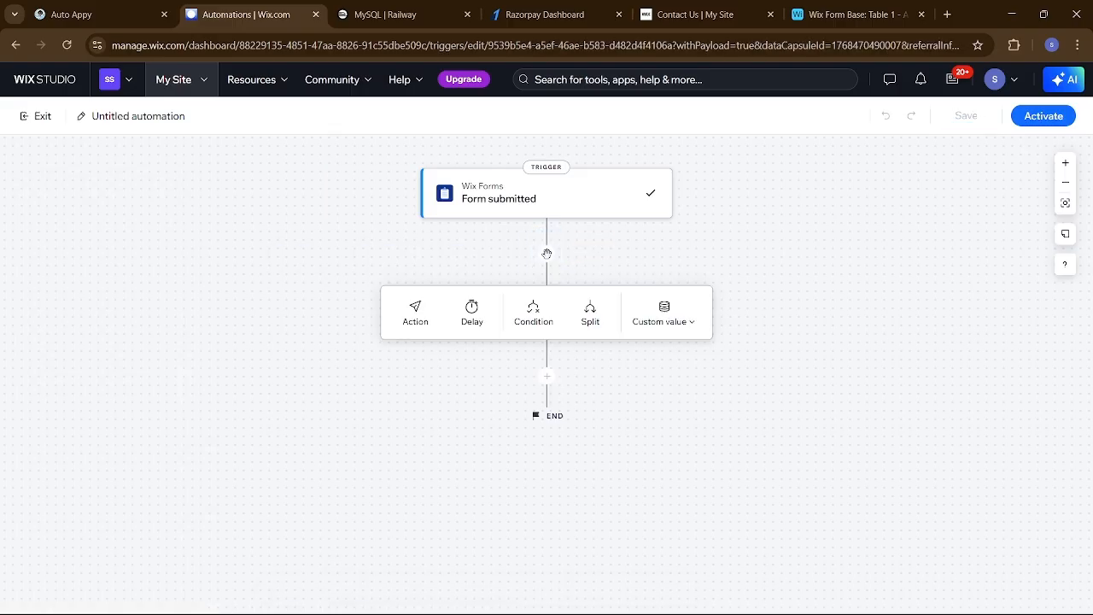
{"action": "left_click", "coordinate": [417, 312]}
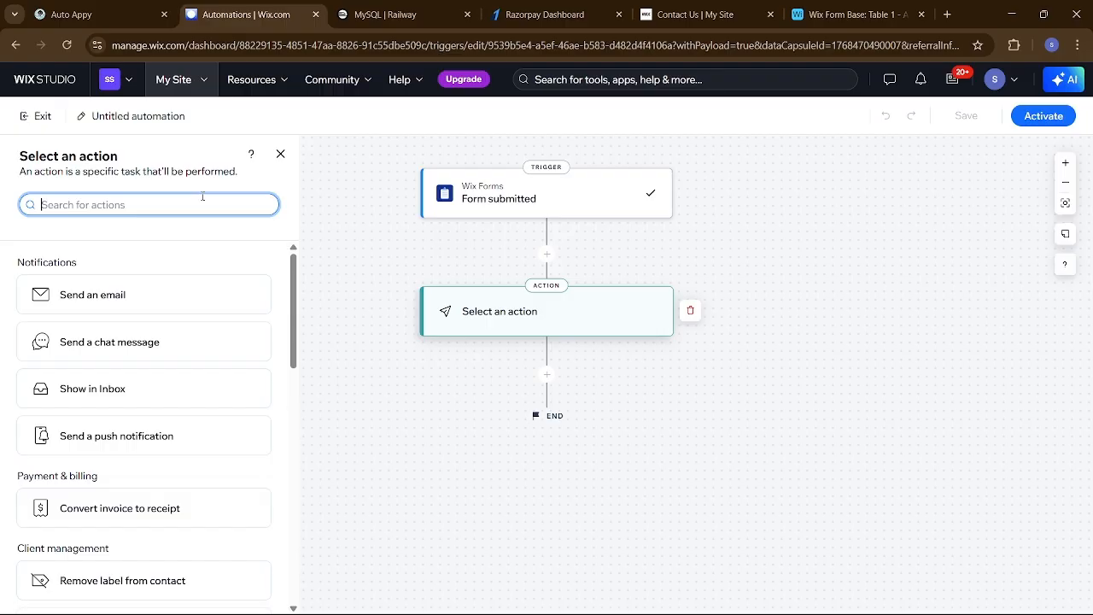
{"action": "type", "text": "htt"}
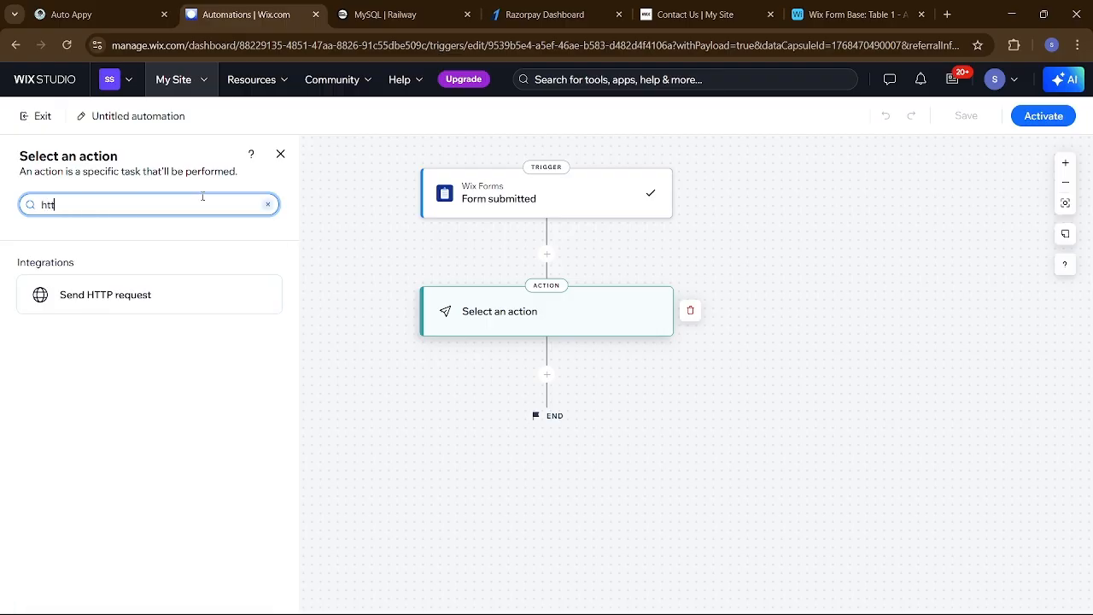
{"action": "left_click", "coordinate": [151, 299]}
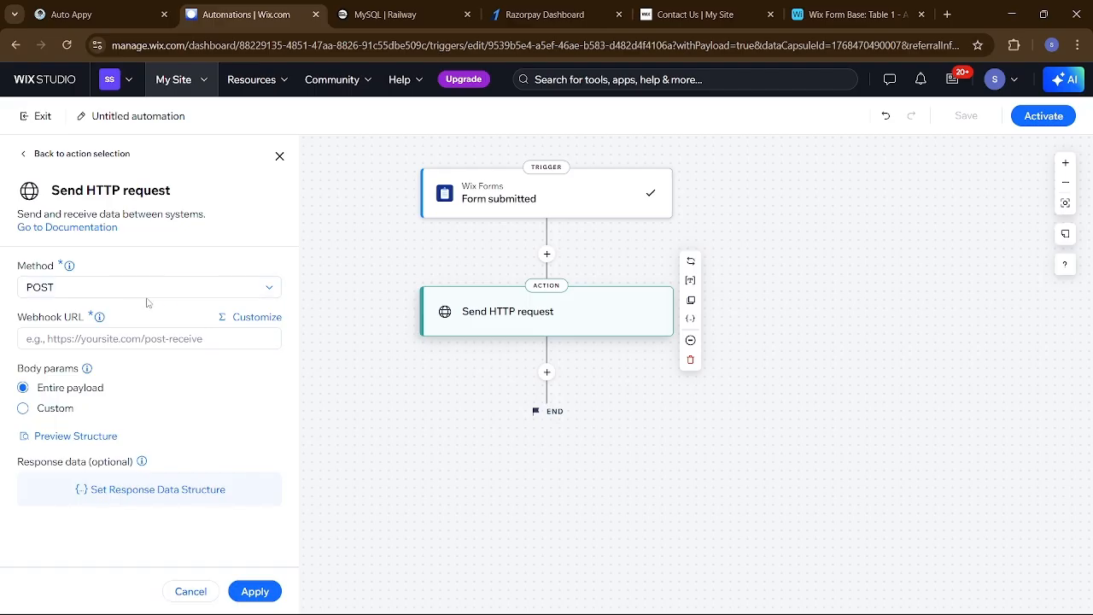
{"action": "left_click", "coordinate": [107, 339]}
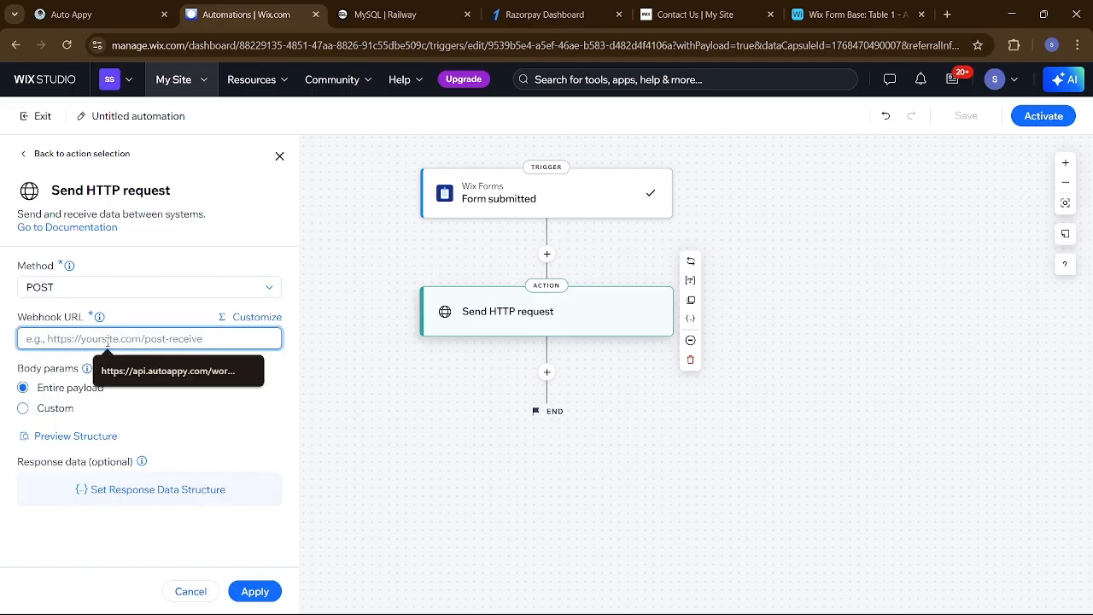
{"action": "key", "text": "ctrl+v"}
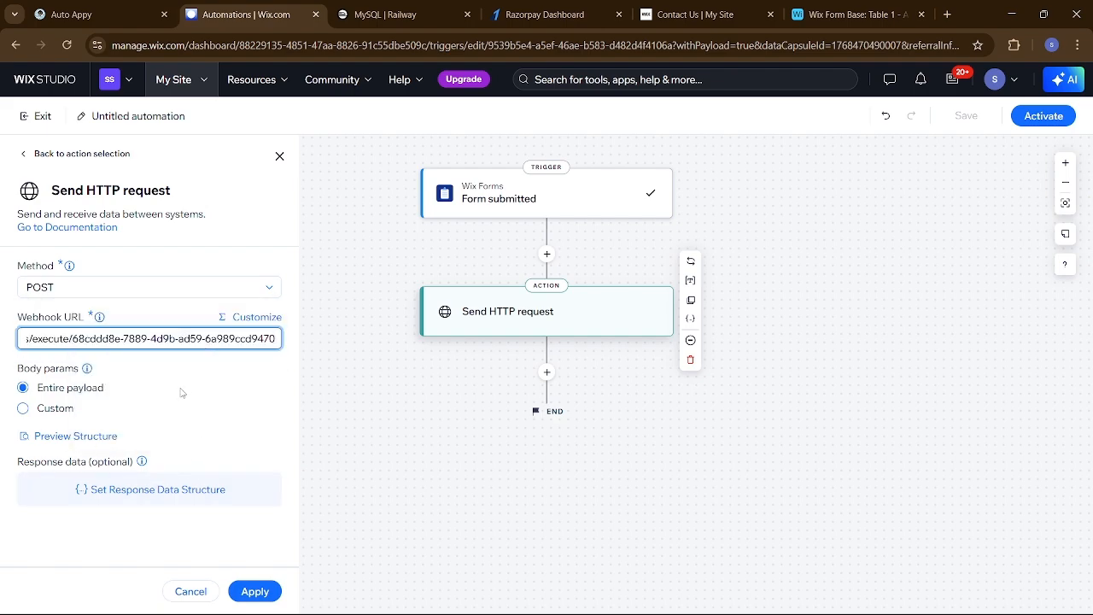
{"action": "left_click", "coordinate": [253, 593]}
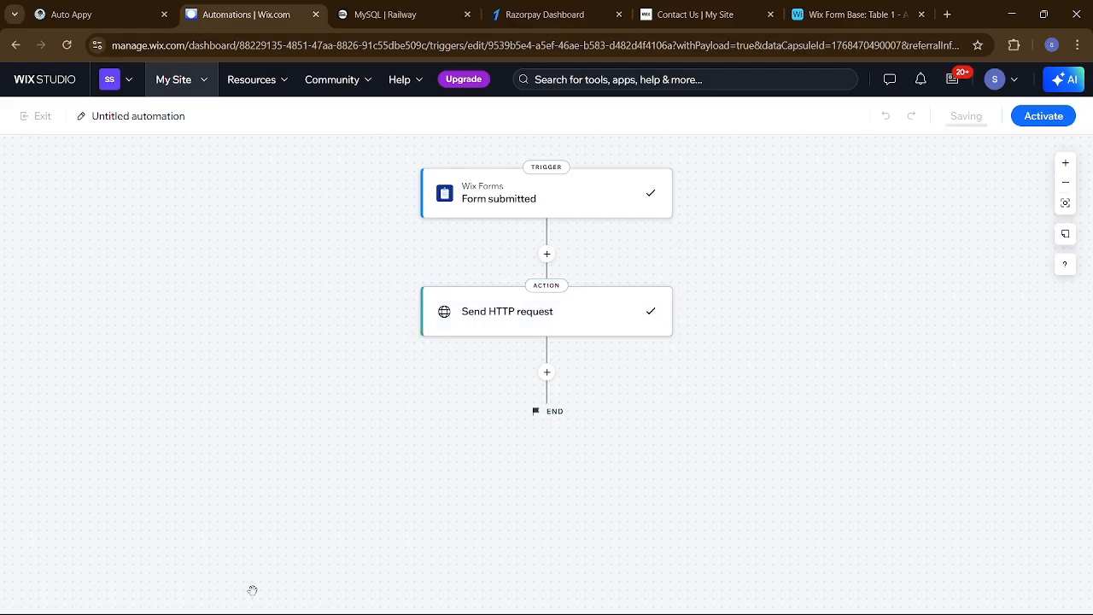
{"action": "left_click", "coordinate": [1051, 115]}
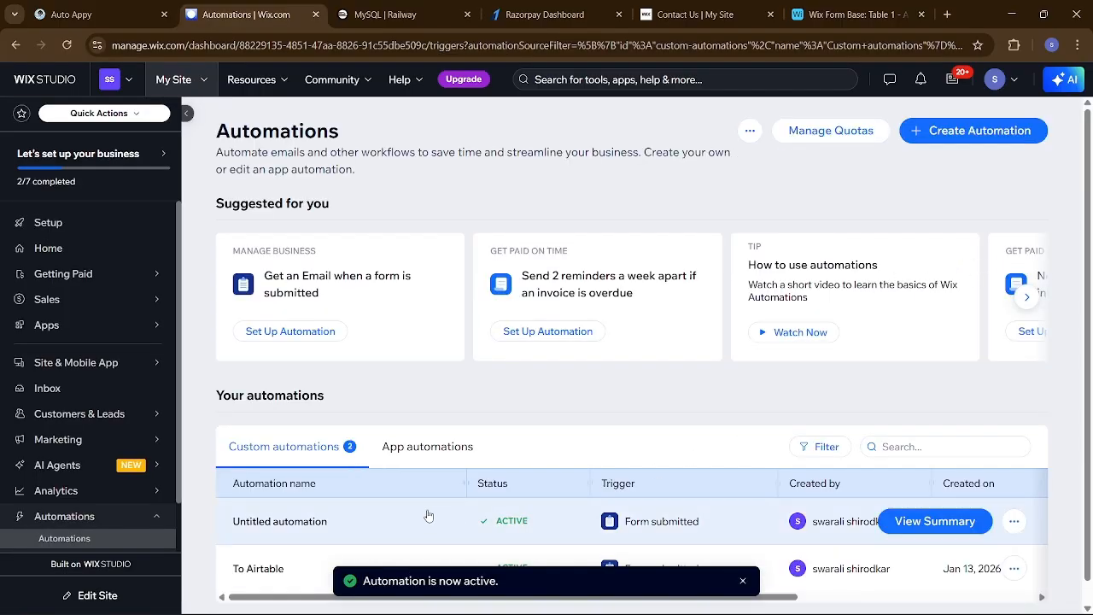
Return from the Automations list to the Wix dashboard Home page
{"action": "scroll", "coordinate": [429, 514], "scroll_direction": "down", "scroll_amount": 1}
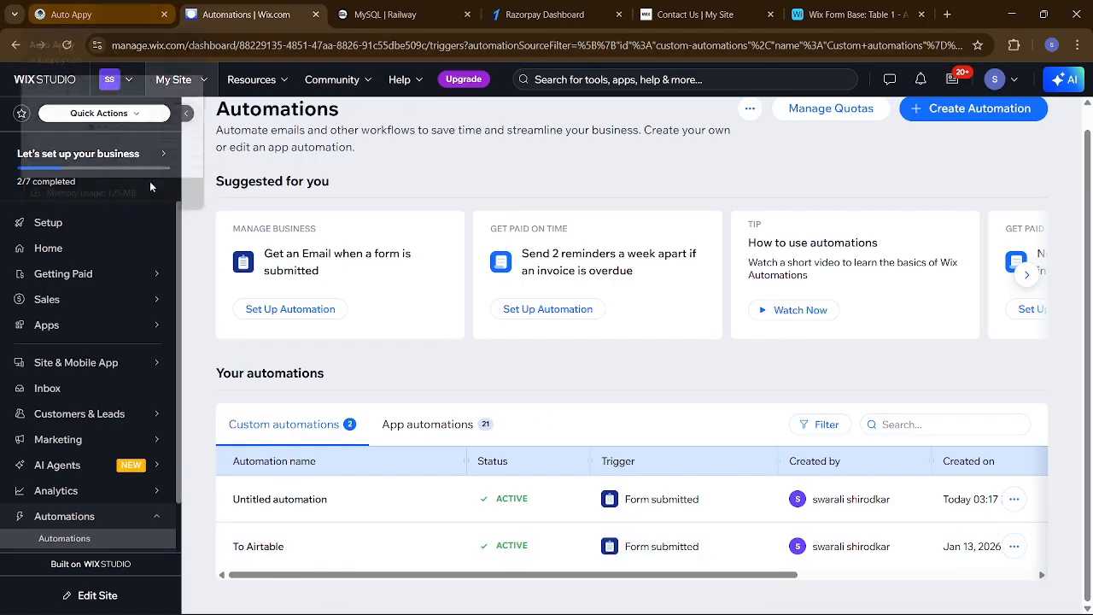
{"action": "mouse_move", "coordinate": [105, 293]}
{"action": "scroll", "coordinate": [422, 271], "scroll_direction": "up", "scroll_amount": 2}
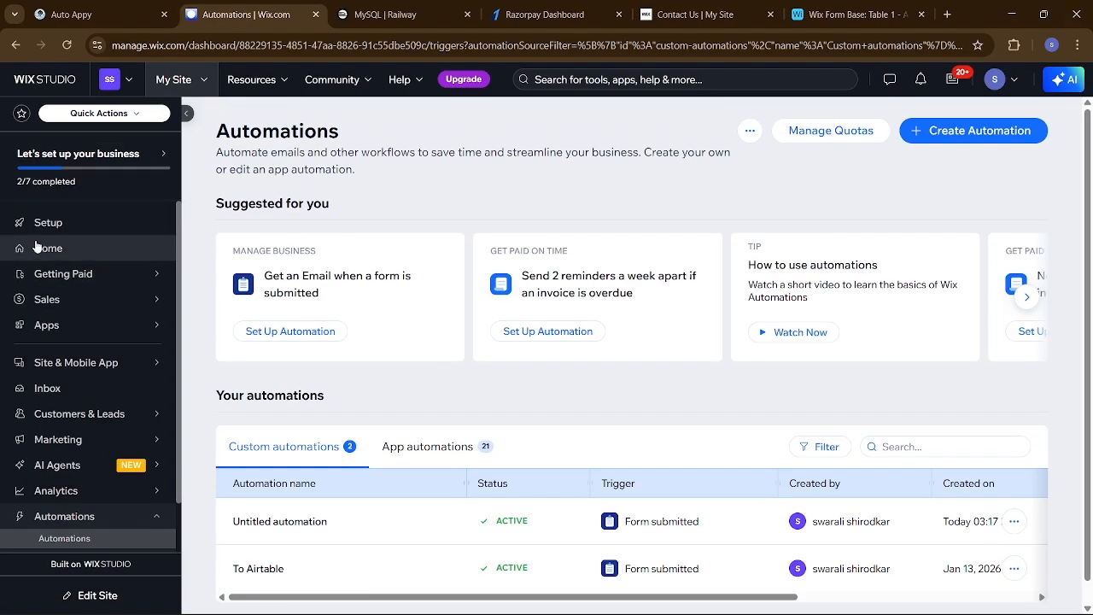
{"action": "left_click", "coordinate": [58, 253]}
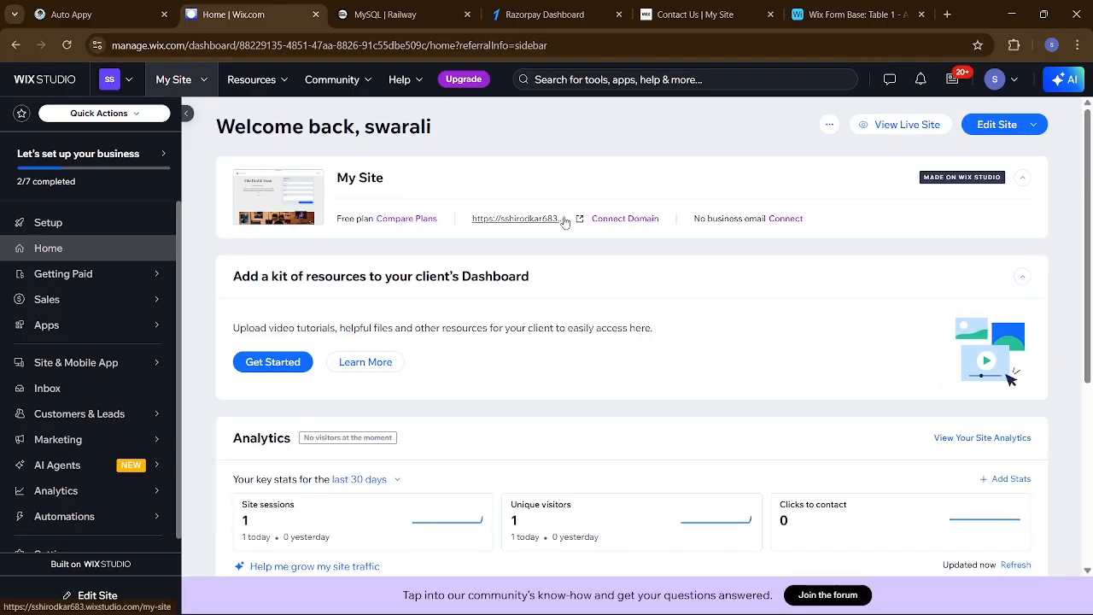
Open the live site's Contact Us page, then go back to the Auto Appy workflow
{"action": "left_click", "coordinate": [515, 220]}
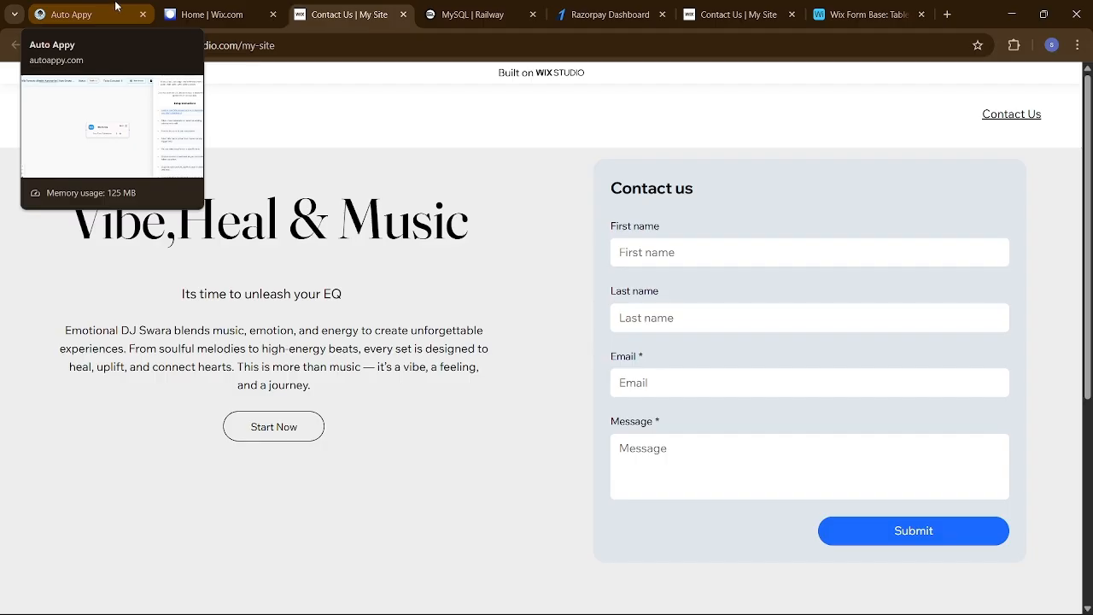
{"action": "left_click", "coordinate": [117, 11]}
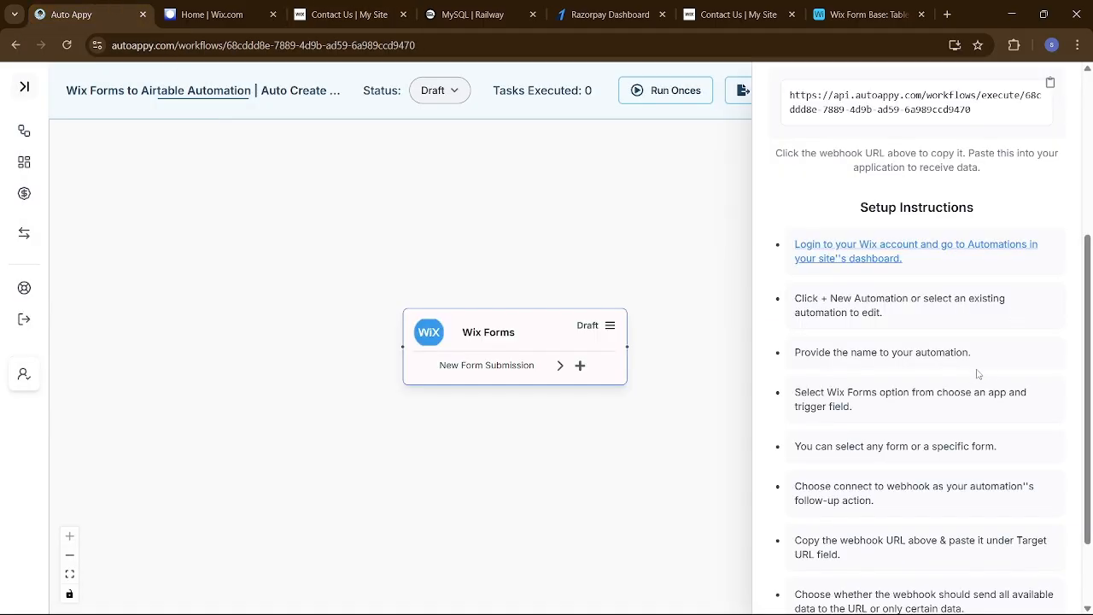
Start capturing webhook sample data, then bring up the live site's contact form
{"action": "scroll", "coordinate": [978, 373], "scroll_direction": "up", "scroll_amount": 3}
{"action": "left_click", "coordinate": [914, 204]}
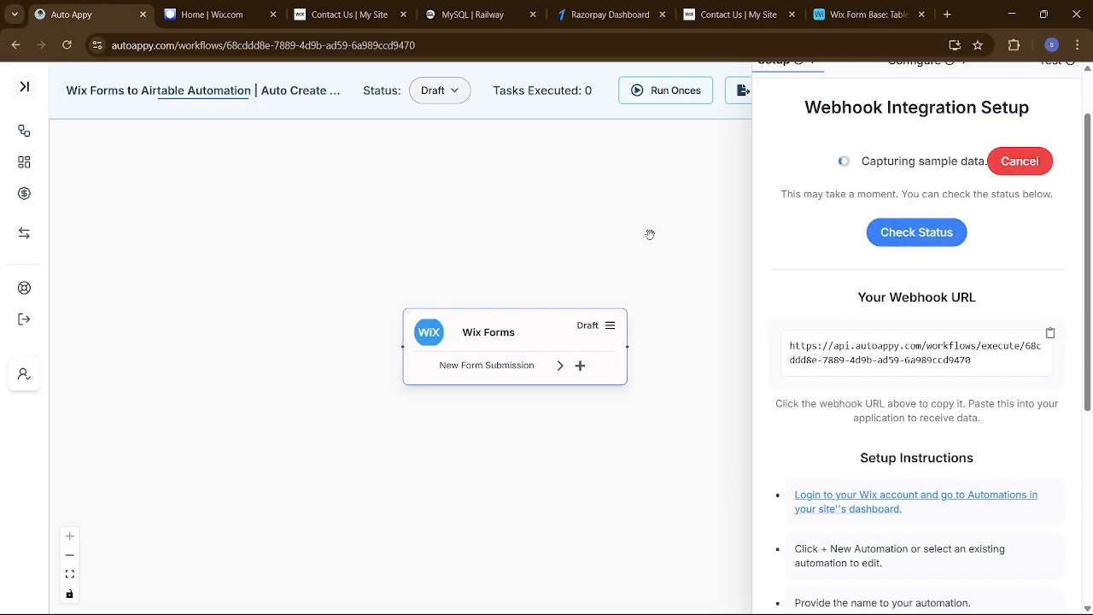
{"action": "left_click", "coordinate": [838, 19]}
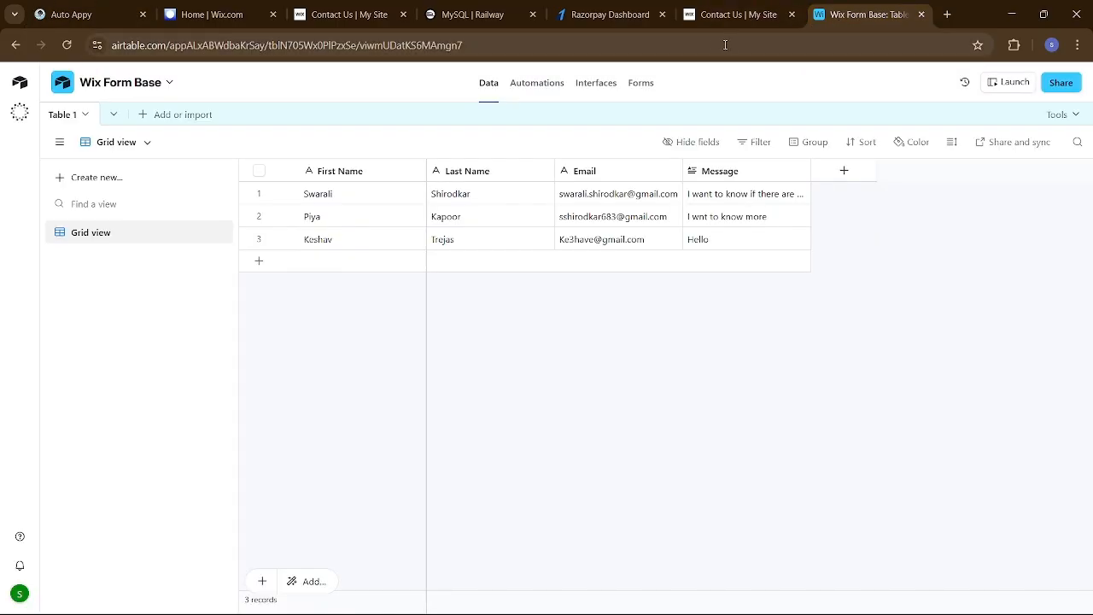
{"action": "left_click", "coordinate": [726, 15]}
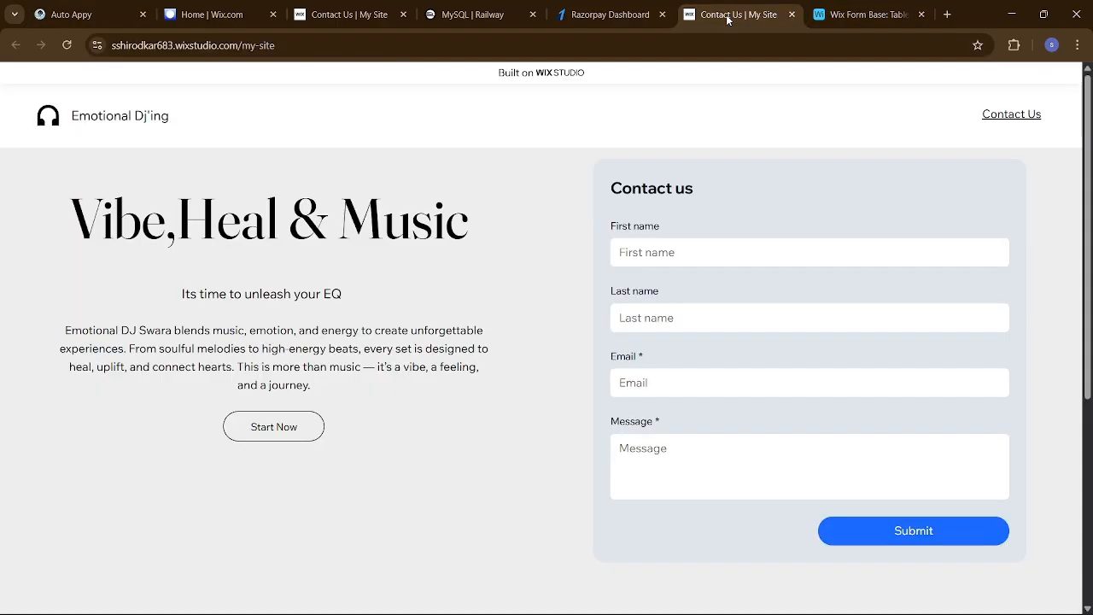
Fill in the contact form with saved name and email plus message 'I want to know more', and submit it
{"action": "left_click", "coordinate": [803, 257]}
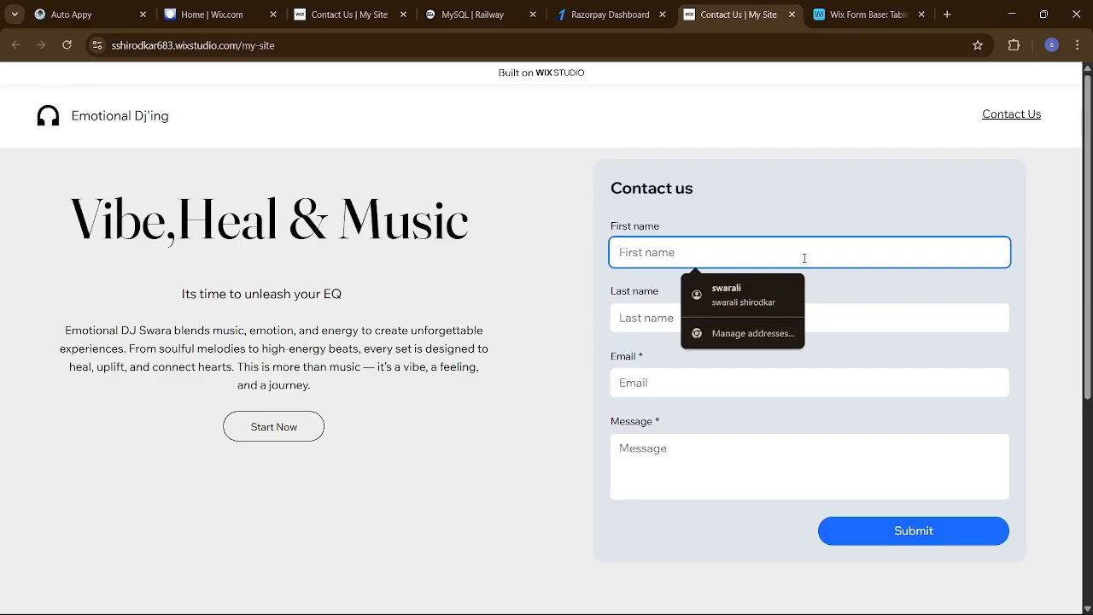
{"action": "left_click", "coordinate": [765, 292]}
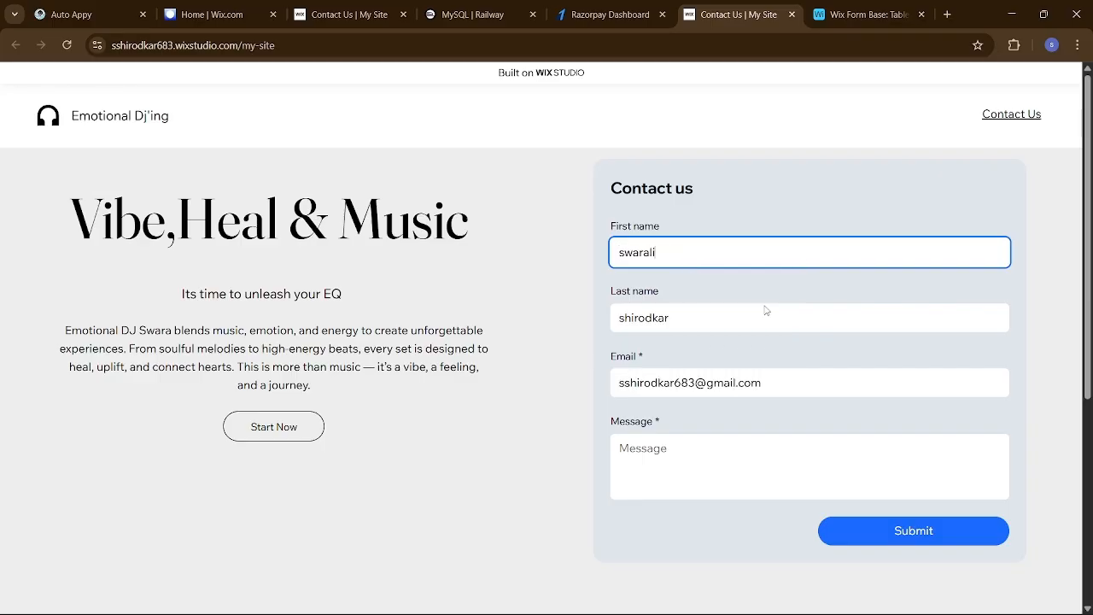
{"action": "left_click", "coordinate": [797, 458]}
{"action": "type", "text": "I w"}
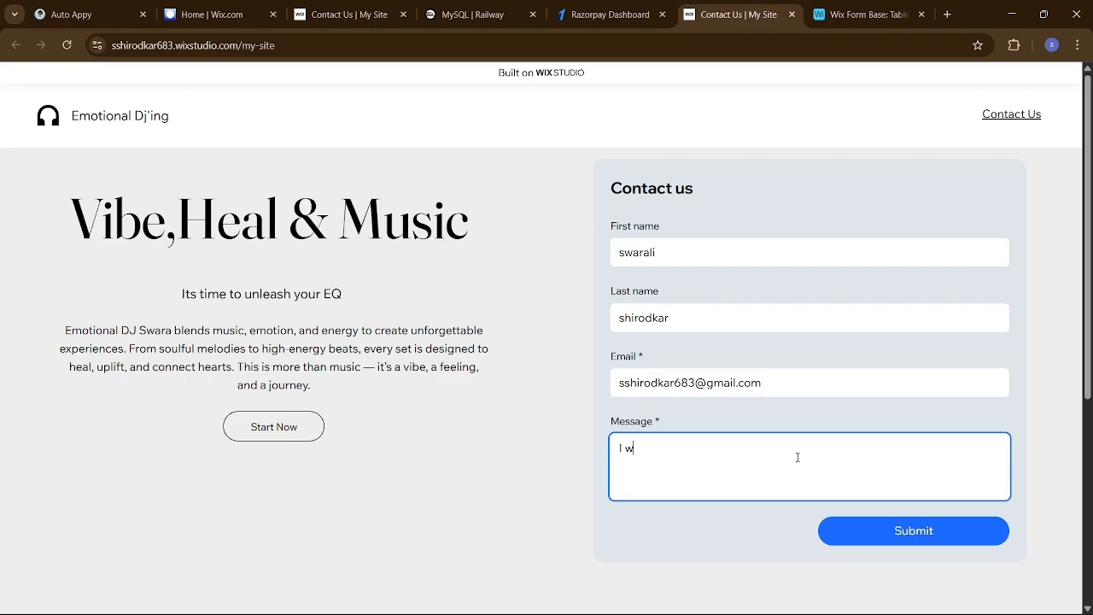
{"action": "type", "text": "ant to know more"}
{"action": "left_click", "coordinate": [948, 535]}
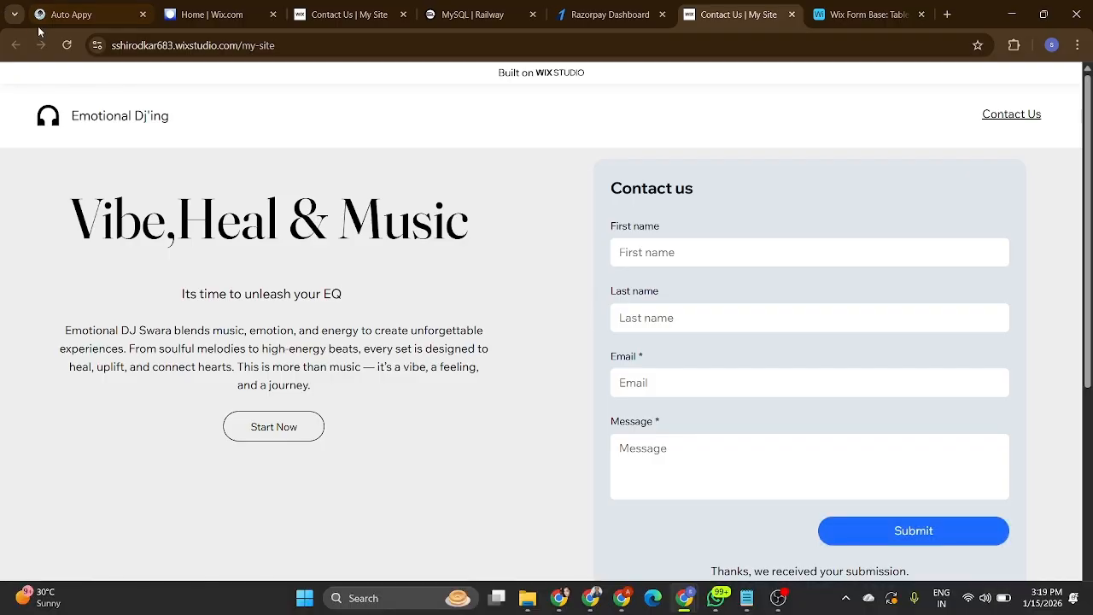
Check status to pull in the 'Contact us 1' sample submission, review it, and close the trigger panel
{"action": "mouse_move", "coordinate": [47, 21]}
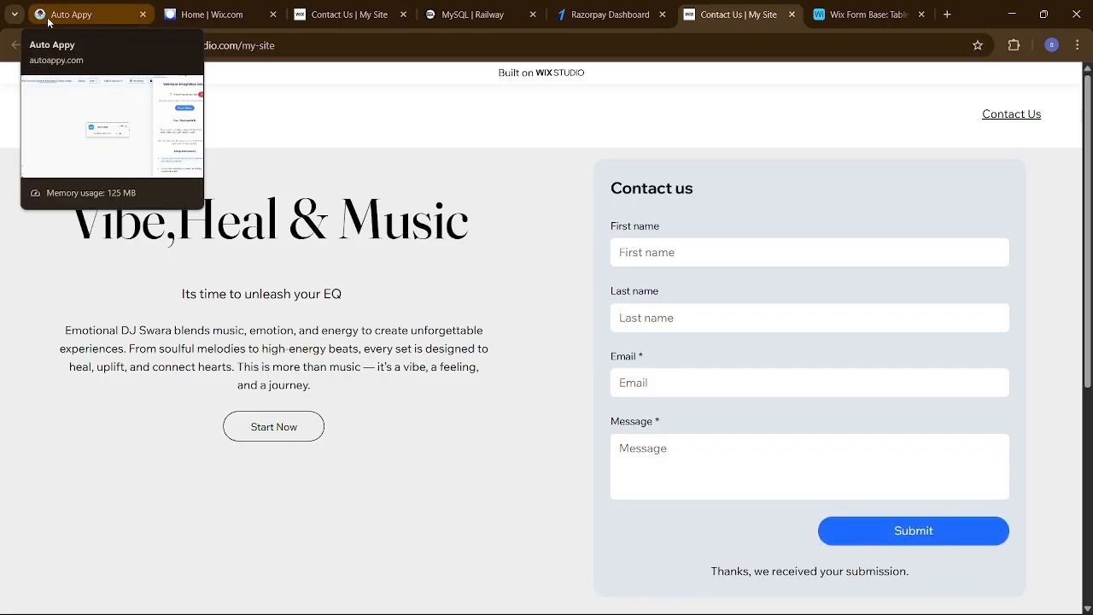
{"action": "left_click", "coordinate": [48, 21]}
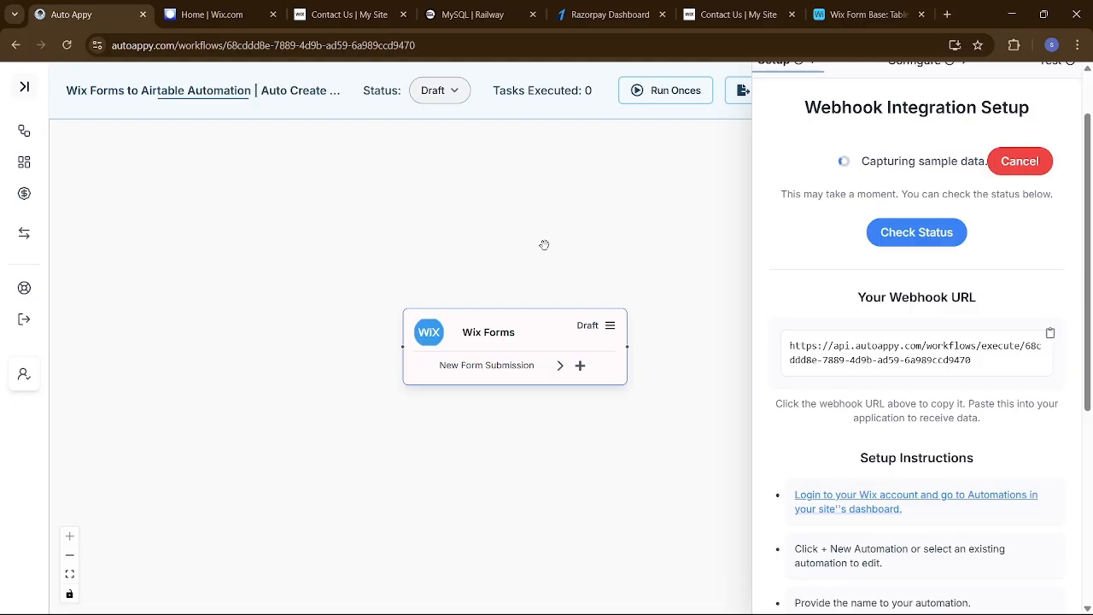
{"action": "left_click", "coordinate": [888, 243]}
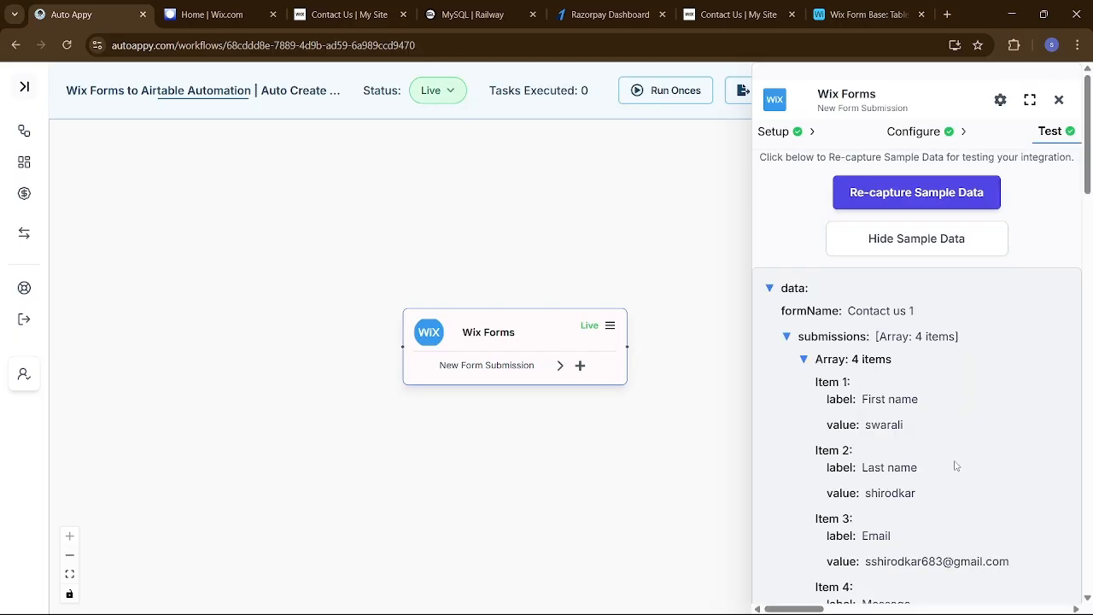
{"action": "scroll", "coordinate": [956, 465], "scroll_direction": "down", "scroll_amount": 4}
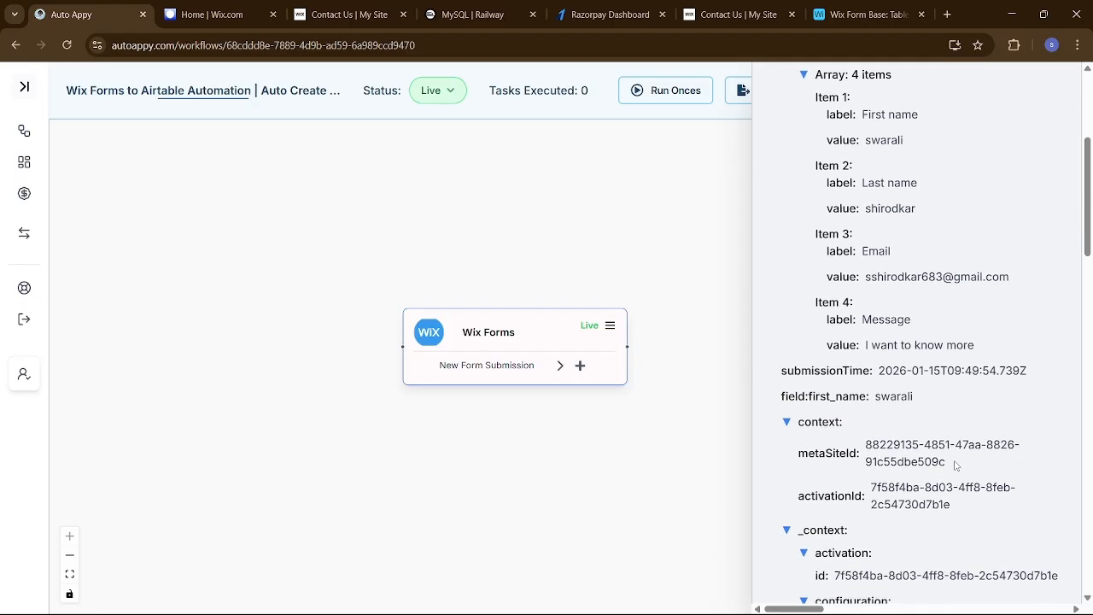
{"action": "scroll", "coordinate": [955, 465], "scroll_direction": "down", "scroll_amount": 5}
{"action": "scroll", "coordinate": [955, 466], "scroll_direction": "up", "scroll_amount": 9}
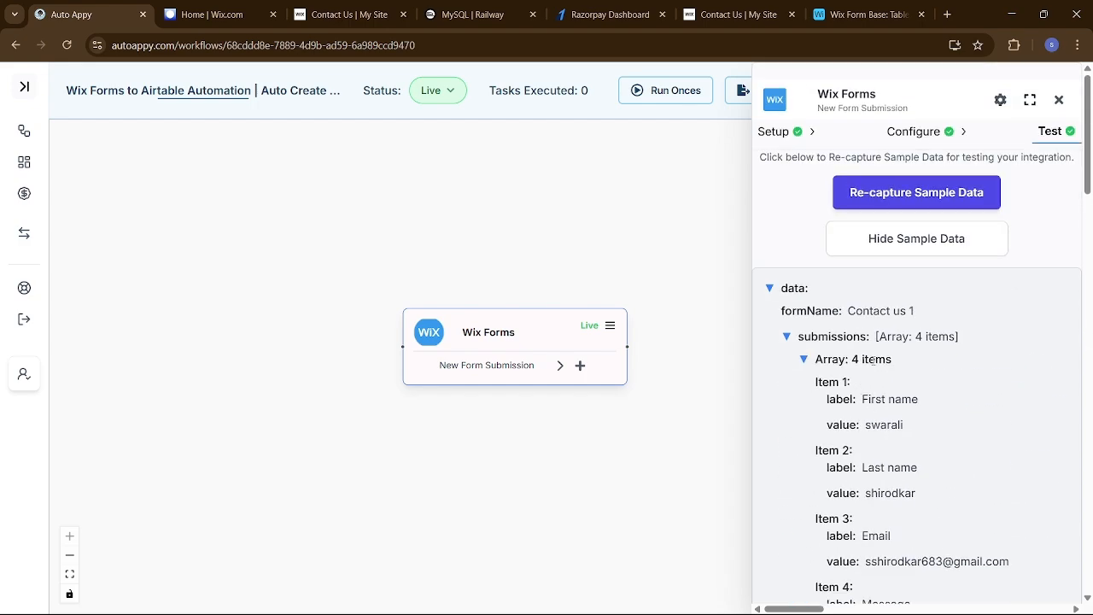
{"action": "left_click", "coordinate": [1059, 100]}
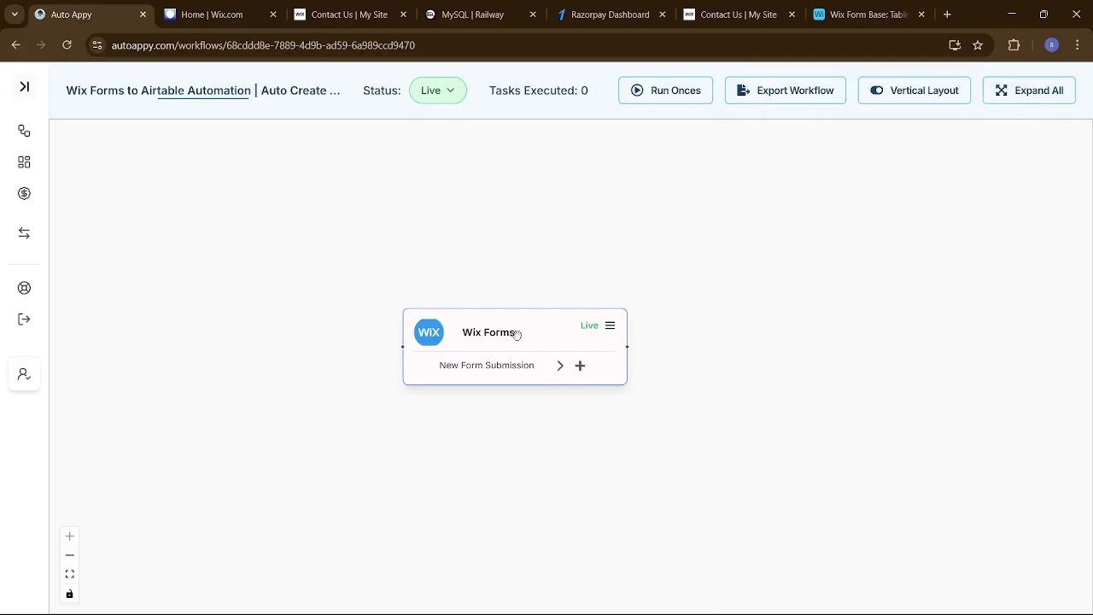
{"action": "left_click_drag", "start_coordinate": [525, 339], "coordinate": [477, 332]}
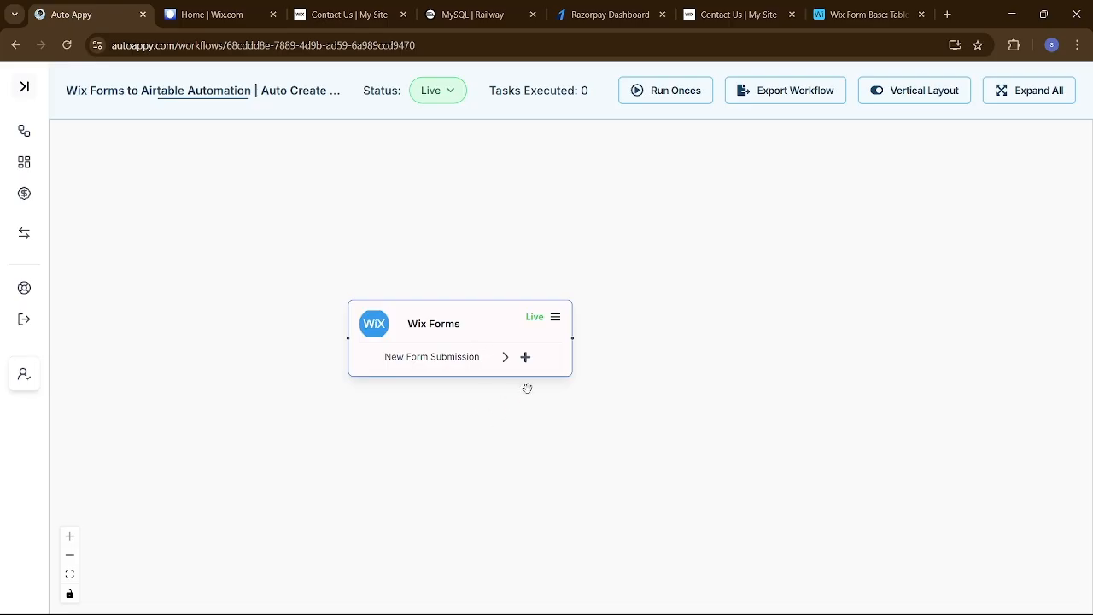
Add an Airtable Create Record step after the Wix Forms trigger
{"action": "left_click", "coordinate": [526, 357]}
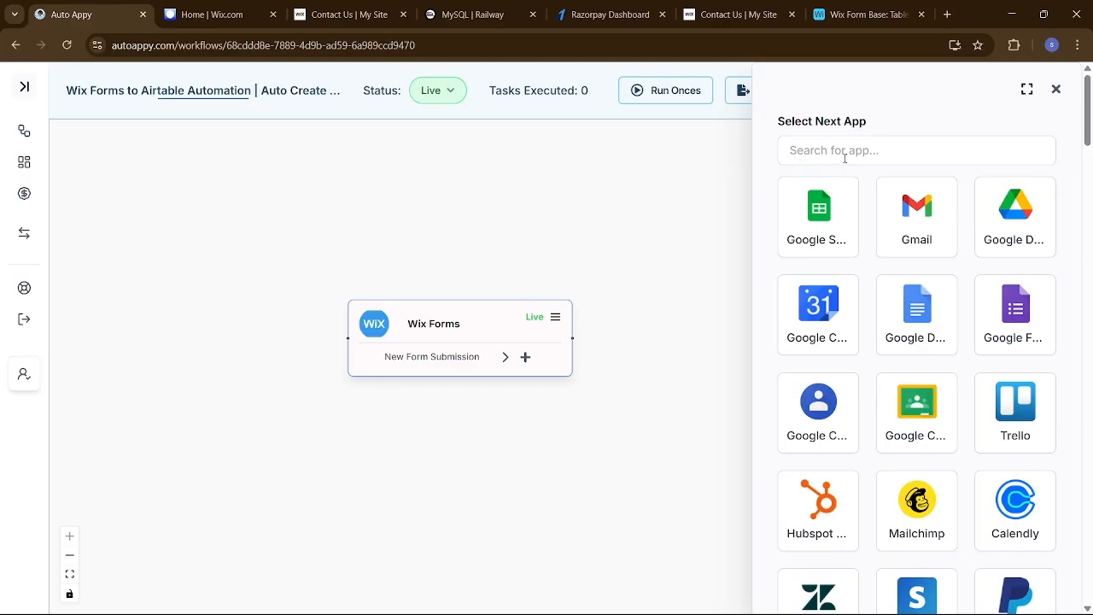
{"action": "left_click", "coordinate": [848, 155]}
{"action": "type", "text": "airt"}
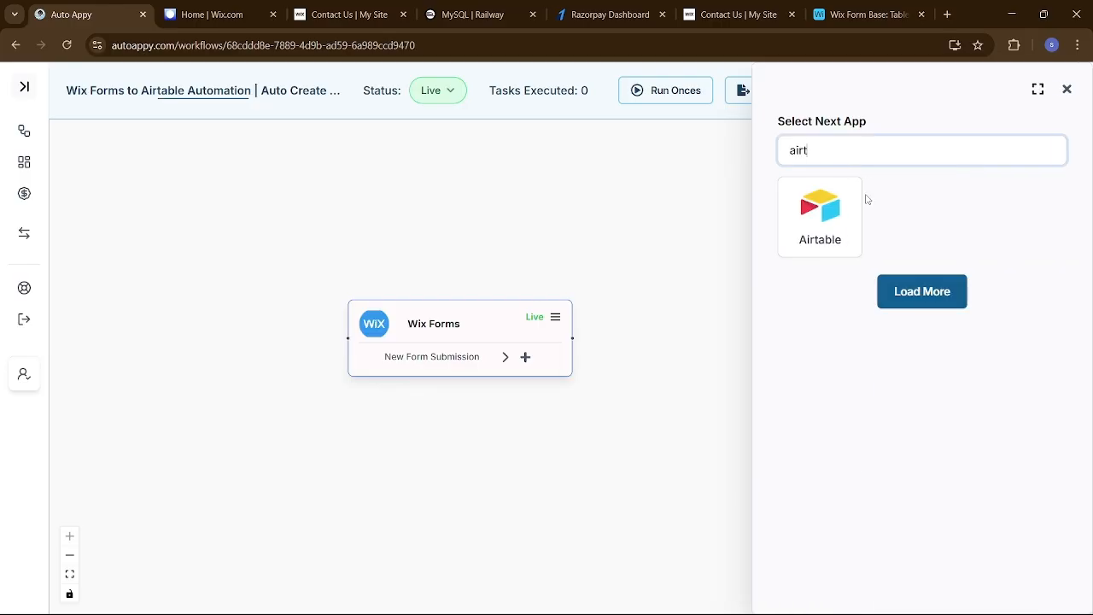
{"action": "left_click", "coordinate": [832, 214]}
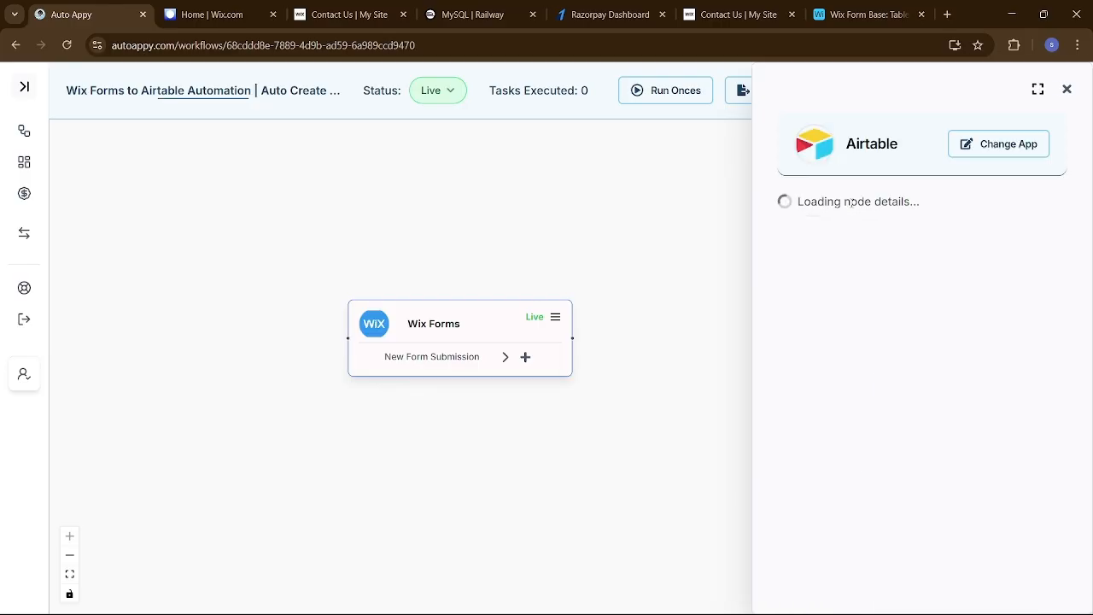
{"action": "scroll", "coordinate": [911, 342], "scroll_direction": "down", "scroll_amount": 3}
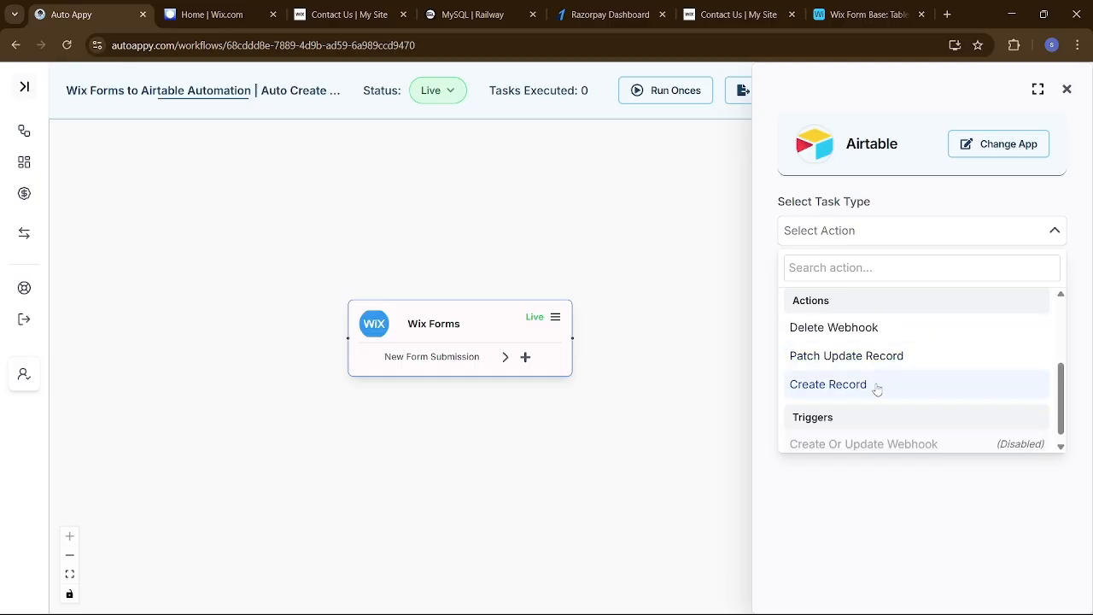
{"action": "left_click", "coordinate": [877, 386]}
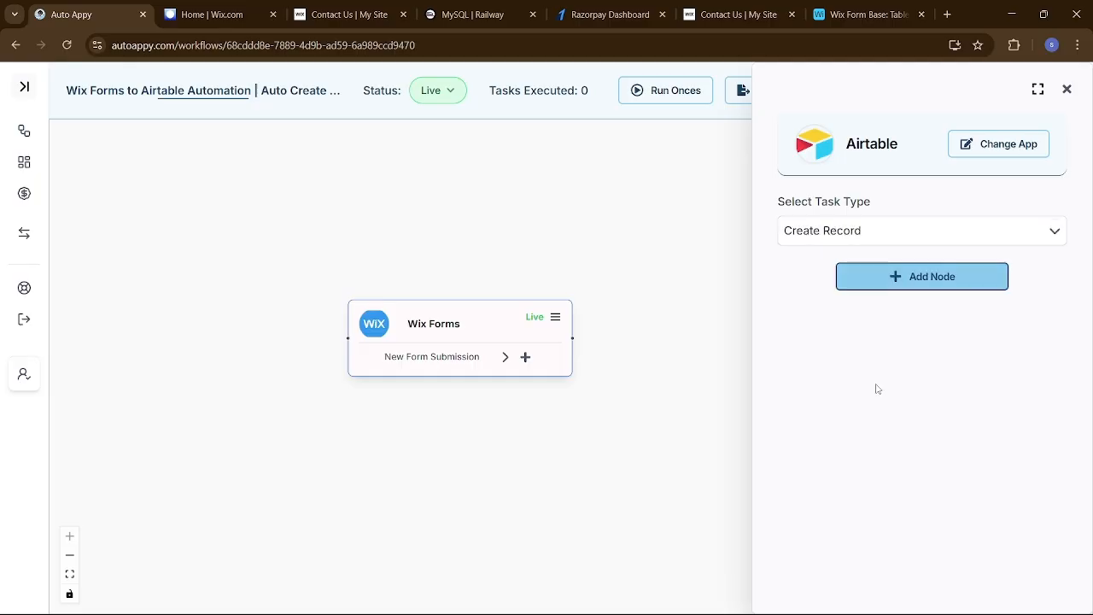
{"action": "left_click", "coordinate": [918, 284]}
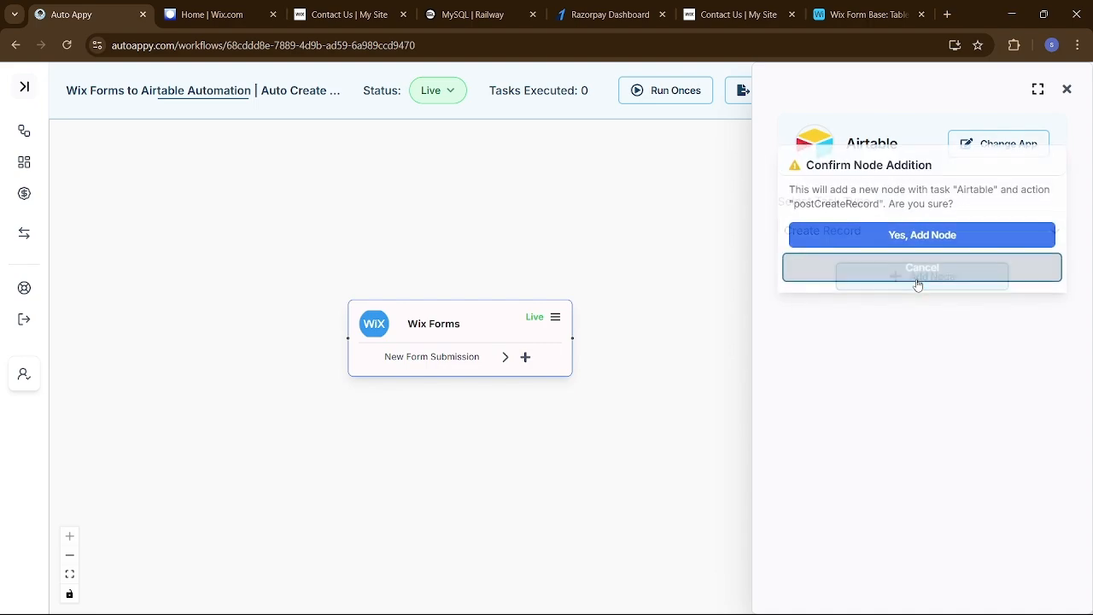
{"action": "left_click", "coordinate": [919, 235]}
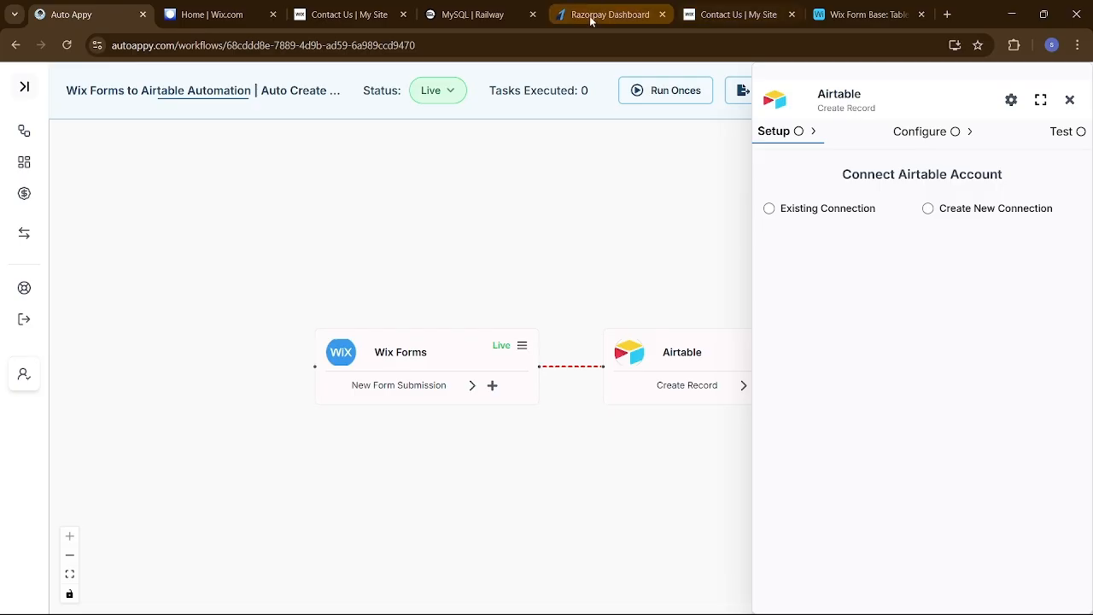
Delete all three existing records from Airtable's Wix Form Base table, then return to Auto Appy
{"action": "left_click", "coordinate": [860, 15]}
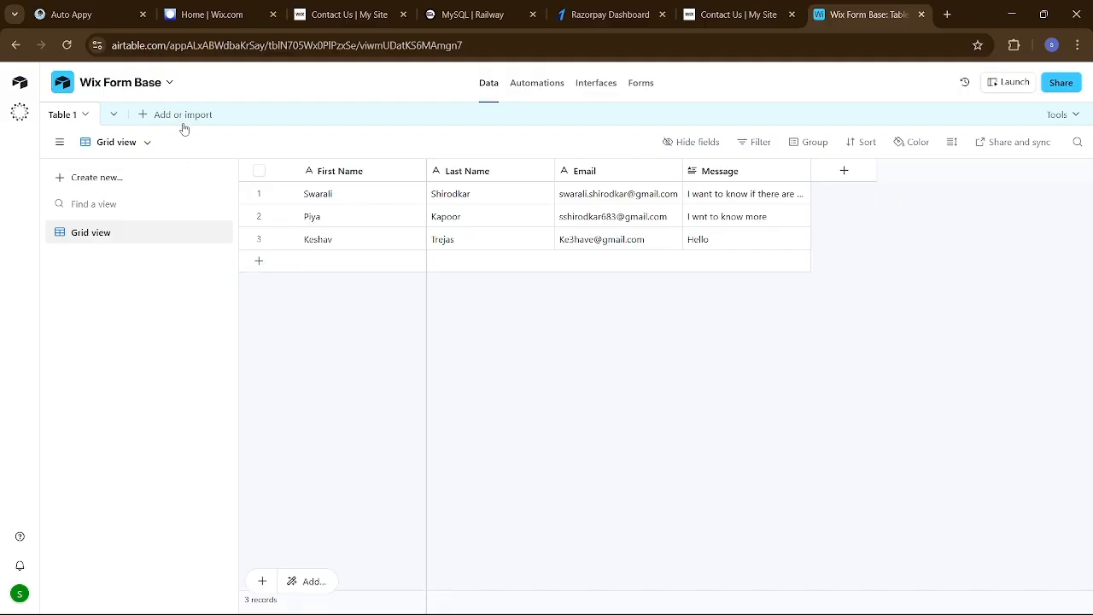
{"action": "left_click", "coordinate": [261, 240]}
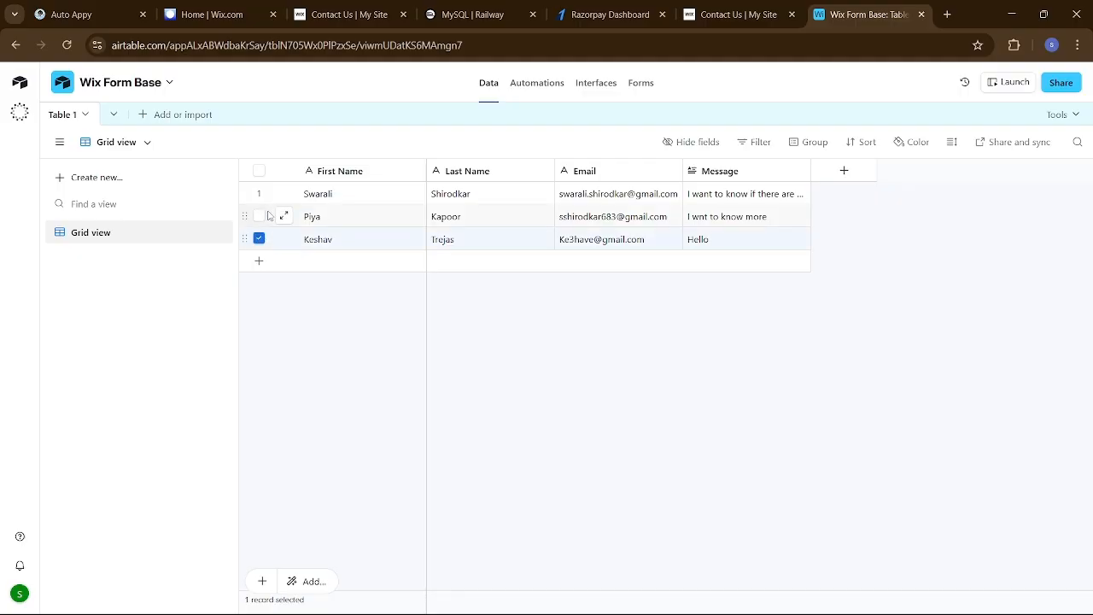
{"action": "left_click", "coordinate": [261, 216]}
{"action": "left_click", "coordinate": [259, 193]}
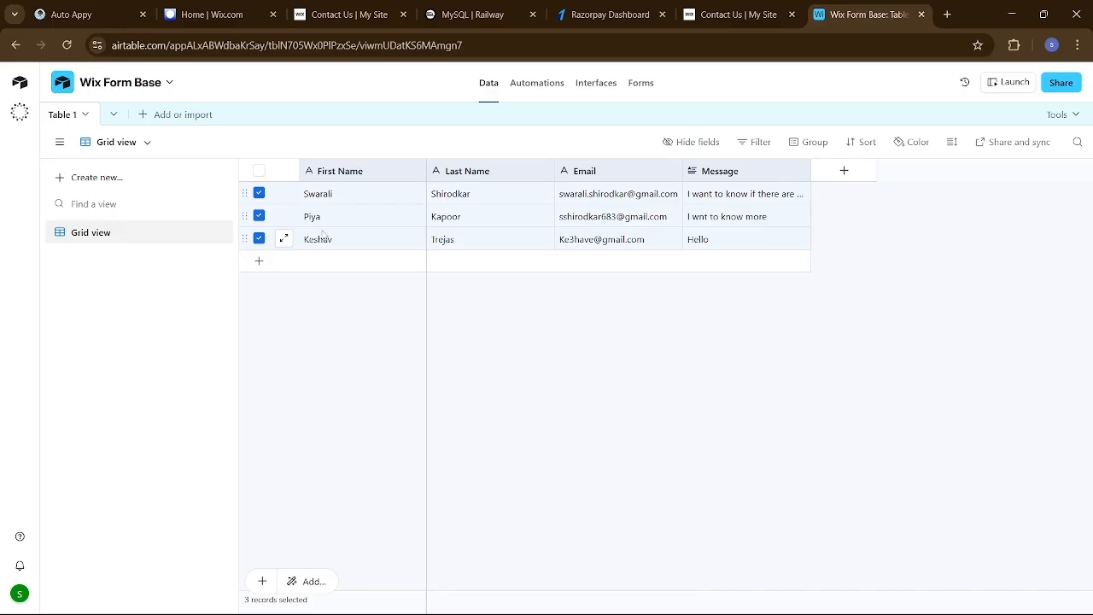
{"action": "right_click", "coordinate": [360, 224]}
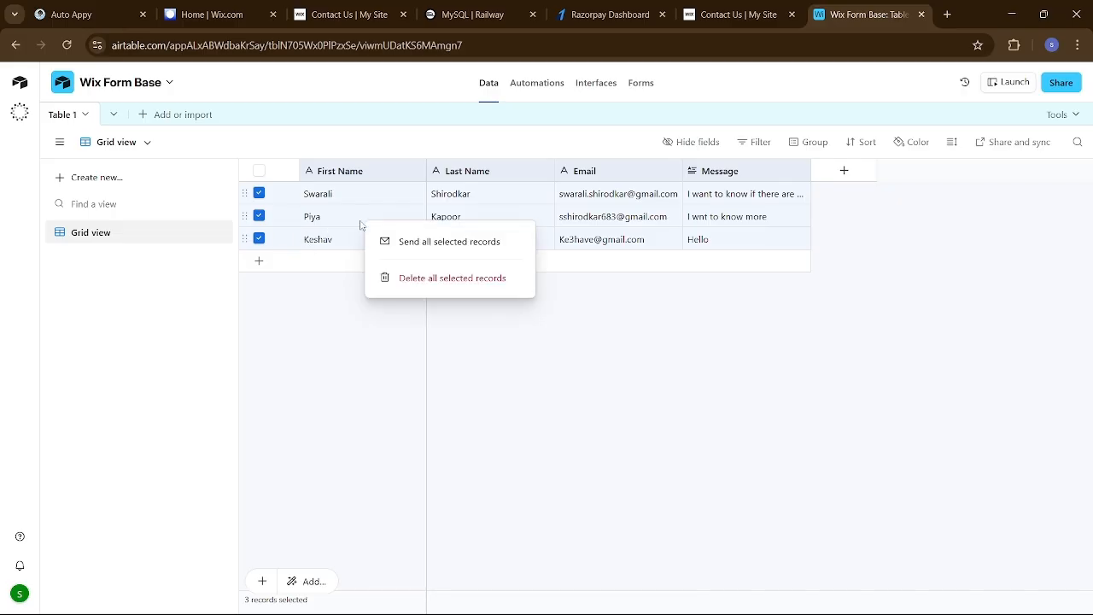
{"action": "left_click", "coordinate": [419, 279]}
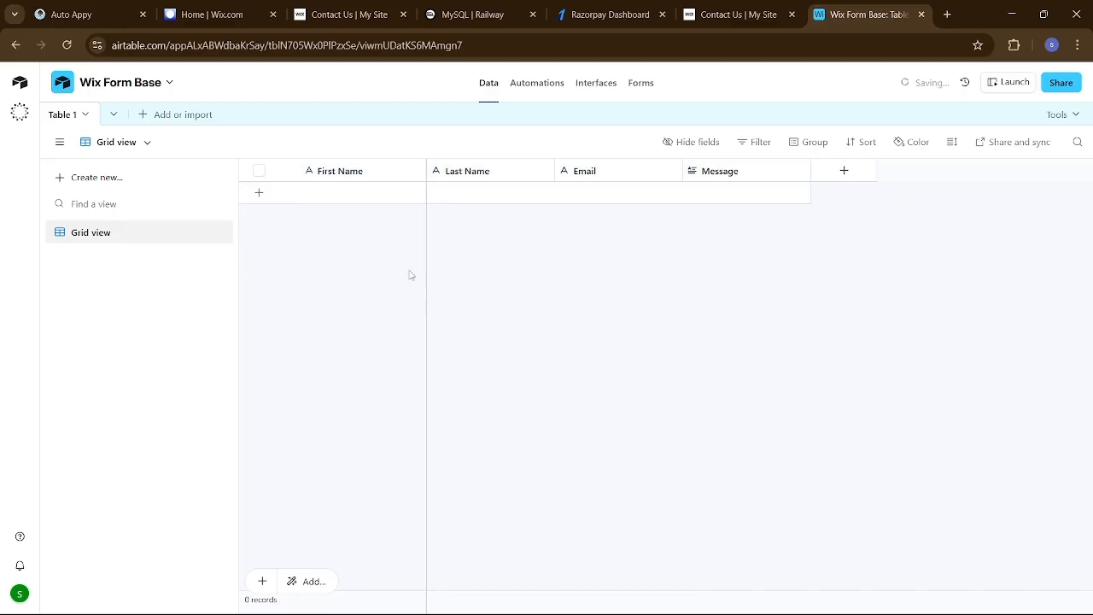
{"action": "left_click", "coordinate": [68, 17]}
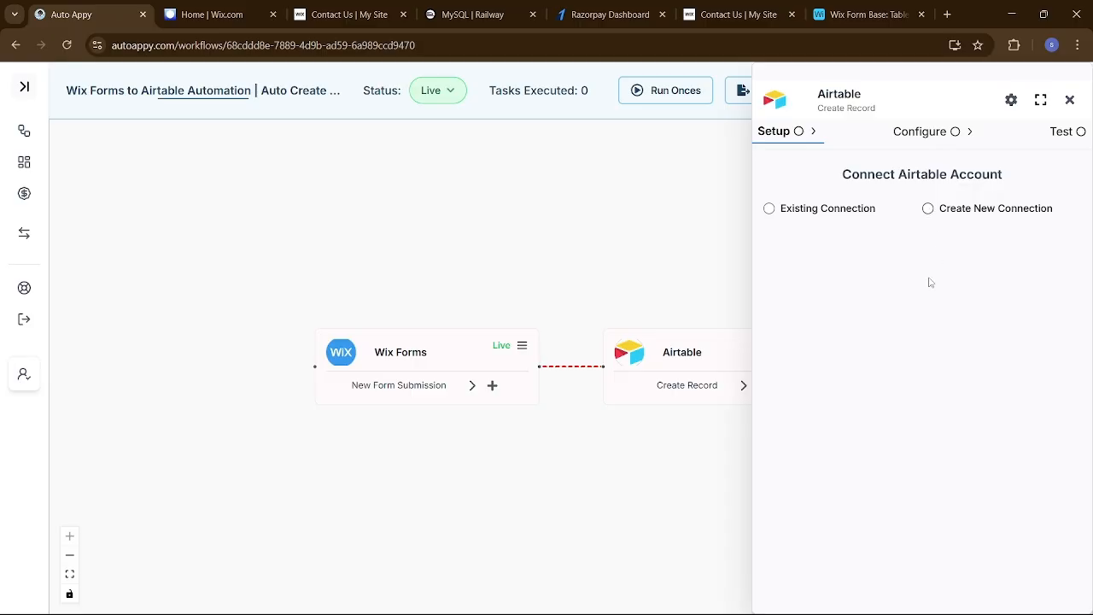
Create a new Airtable connection named 'Airtable #17 Wix Forms'
{"action": "double_click", "coordinate": [949, 295]}
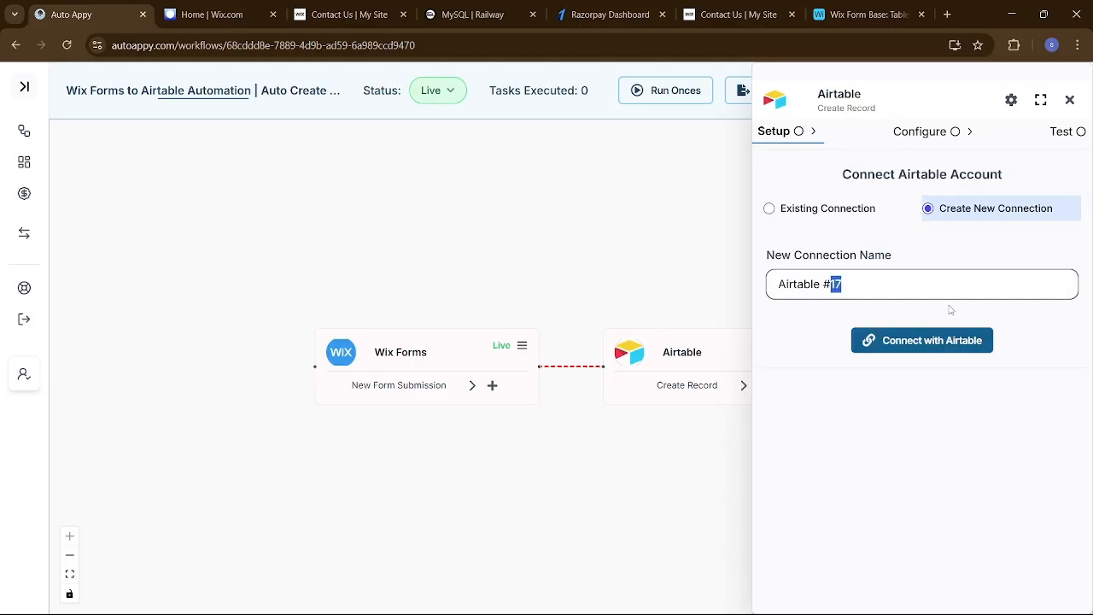
{"action": "key", "text": "ctrl+a"}
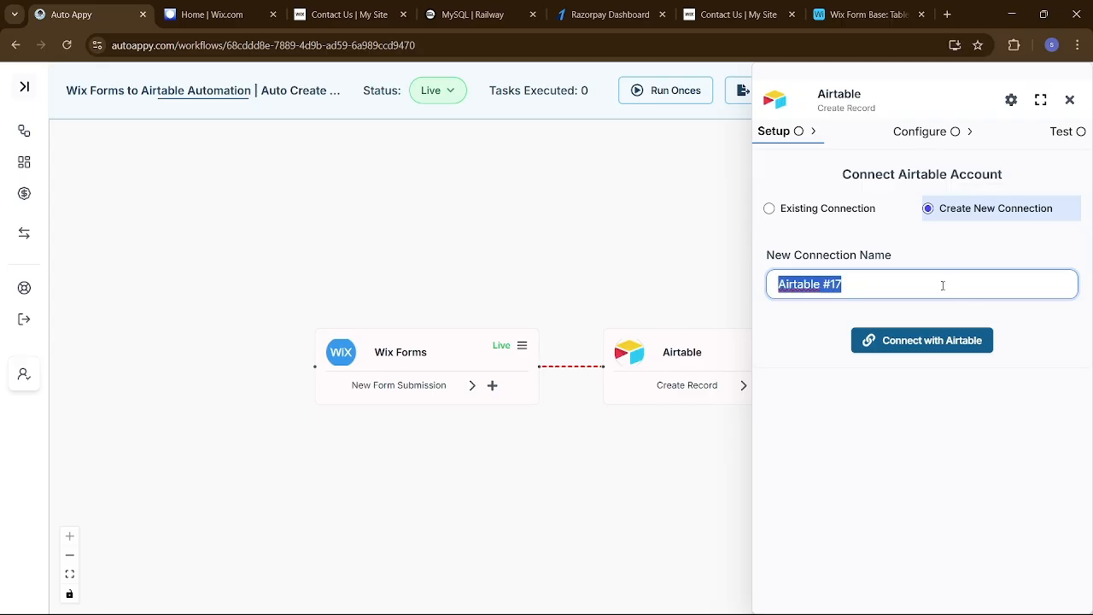
{"action": "left_click", "coordinate": [943, 286]}
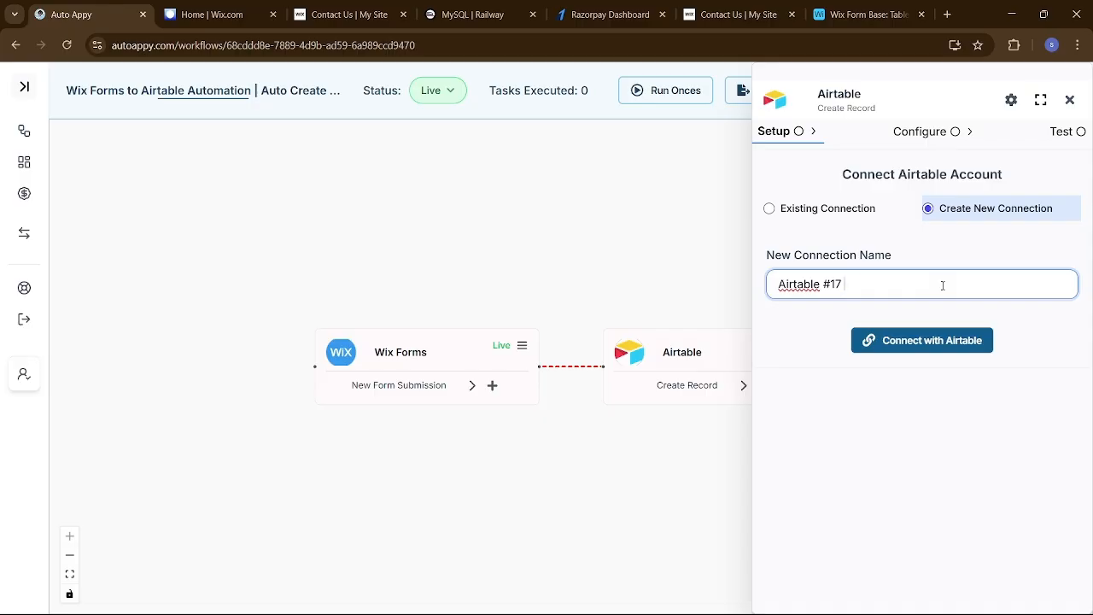
{"action": "type", "text": "12"}
{"action": "type", "text": "W"}
{"action": "type", "text": "ix "}
{"action": "type", "text": "F"}
{"action": "type", "text": "orms"}
Grant Auto Appy access to all Airtable resources plus the Wix Form Base
{"action": "left_click", "coordinate": [942, 348]}
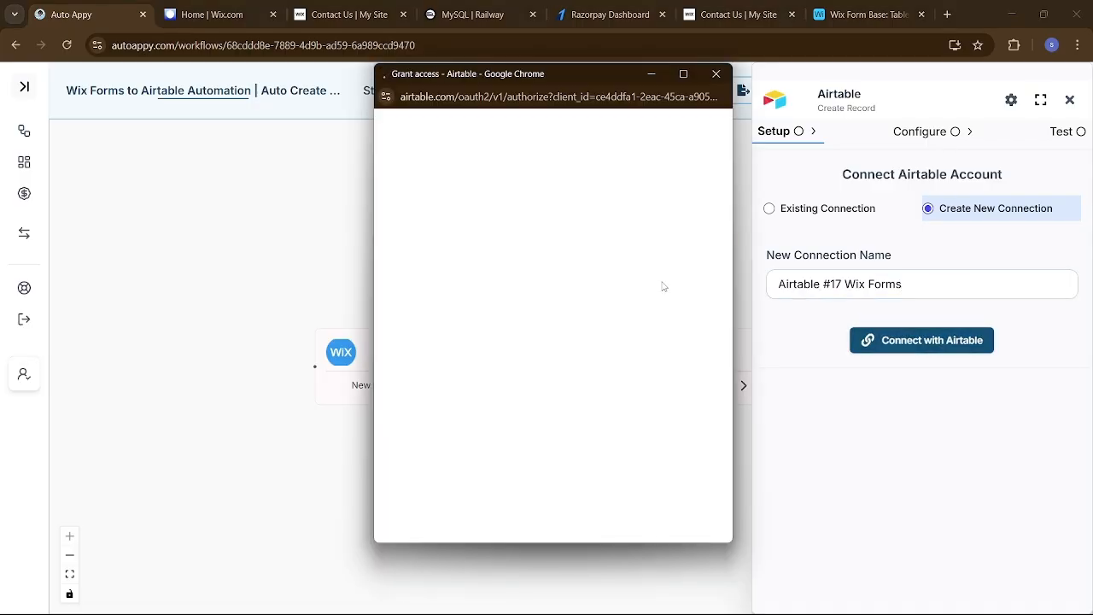
{"action": "scroll", "coordinate": [648, 294], "scroll_direction": "down", "scroll_amount": 3}
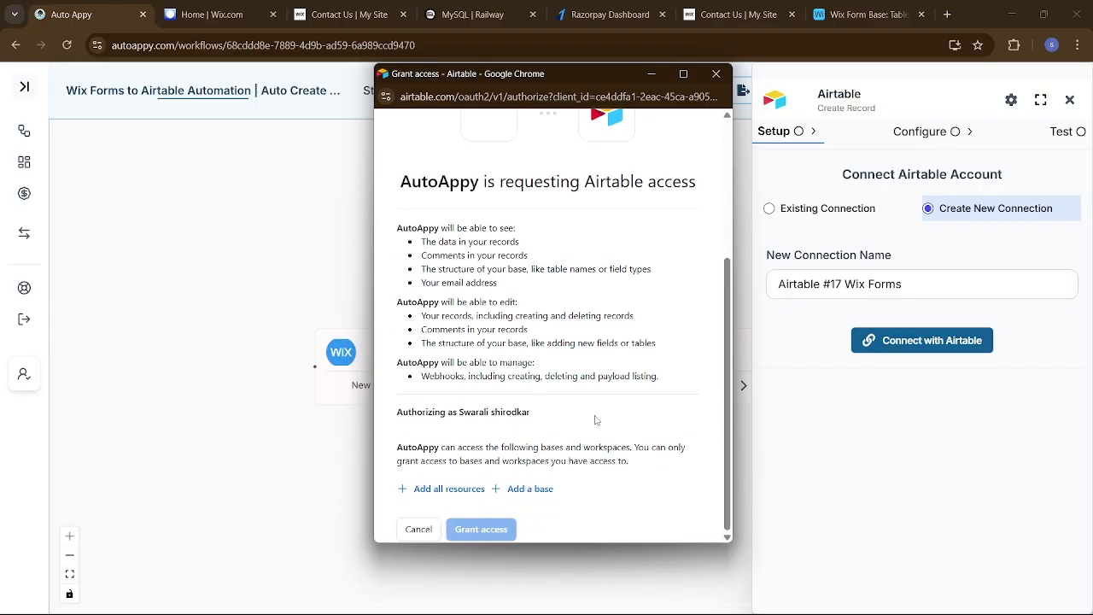
{"action": "scroll", "coordinate": [426, 506], "scroll_direction": "down", "scroll_amount": 3}
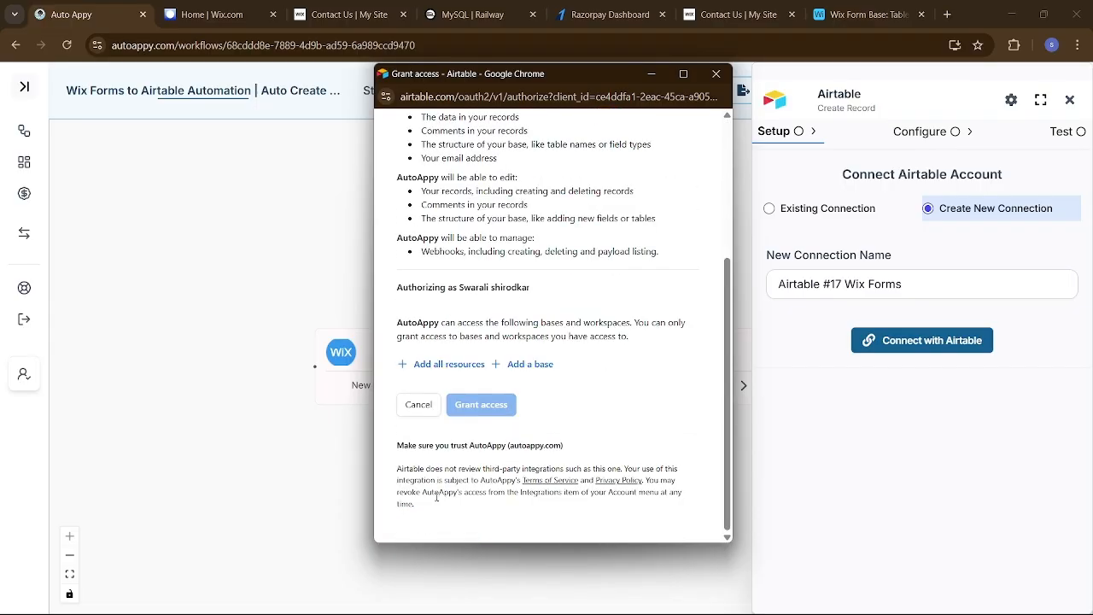
{"action": "left_click", "coordinate": [446, 366]}
{"action": "scroll", "coordinate": [539, 377], "scroll_direction": "down", "scroll_amount": 1}
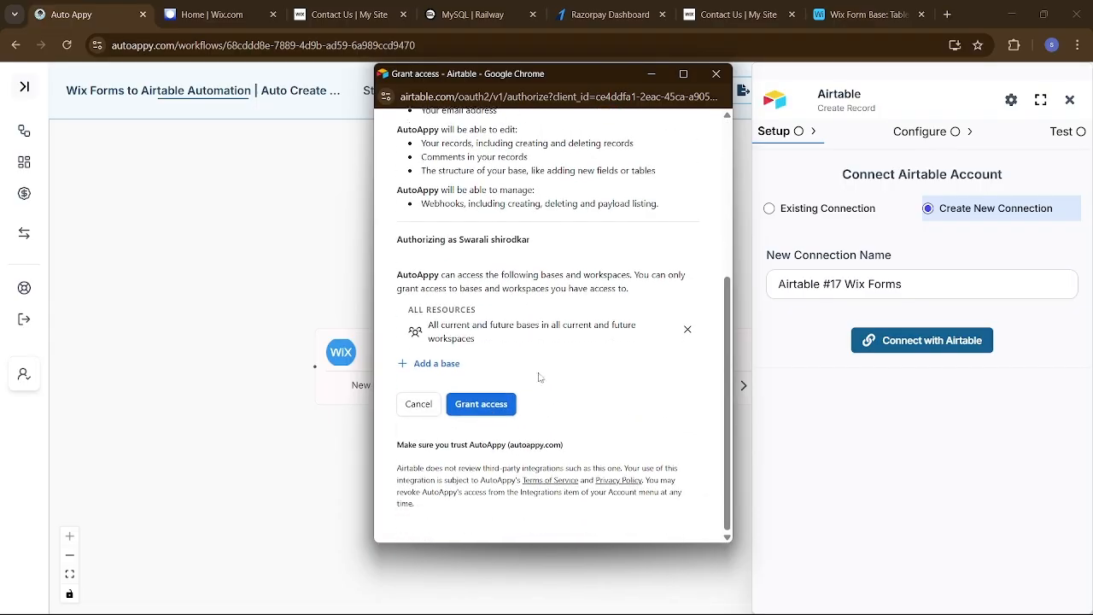
{"action": "left_click", "coordinate": [439, 362]}
{"action": "scroll", "coordinate": [453, 310], "scroll_direction": "down", "scroll_amount": 1}
{"action": "scroll", "coordinate": [528, 307], "scroll_direction": "down", "scroll_amount": 6}
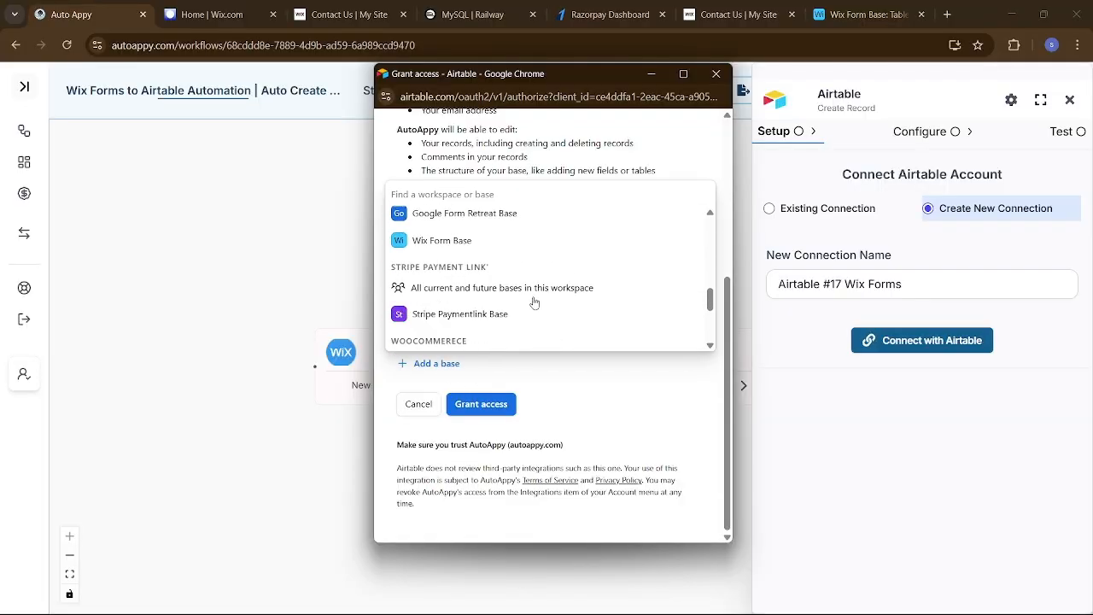
{"action": "left_click", "coordinate": [489, 248]}
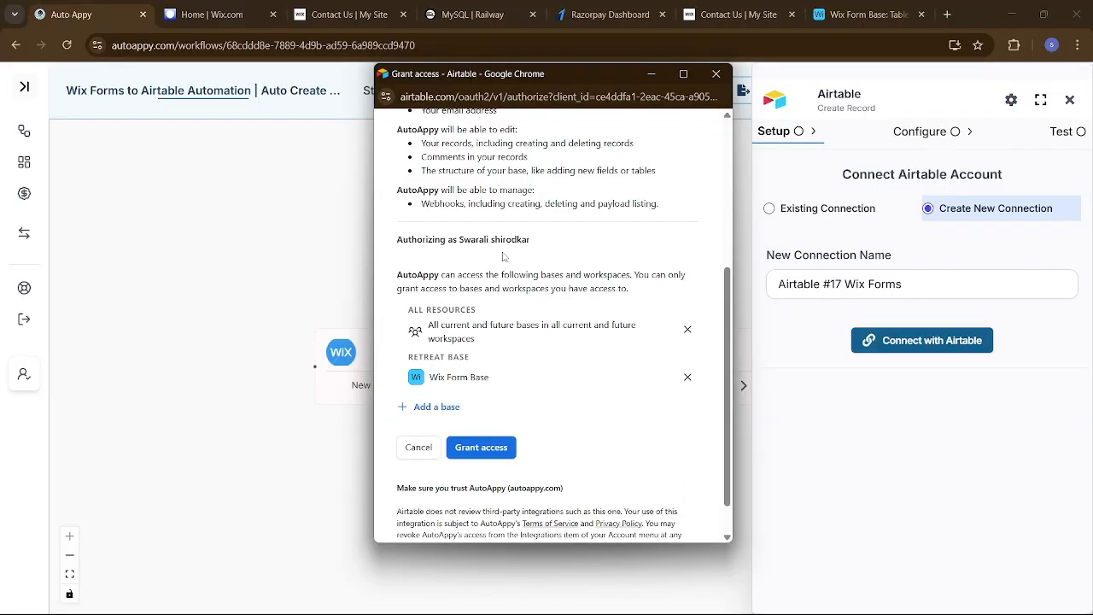
{"action": "left_click", "coordinate": [484, 447]}
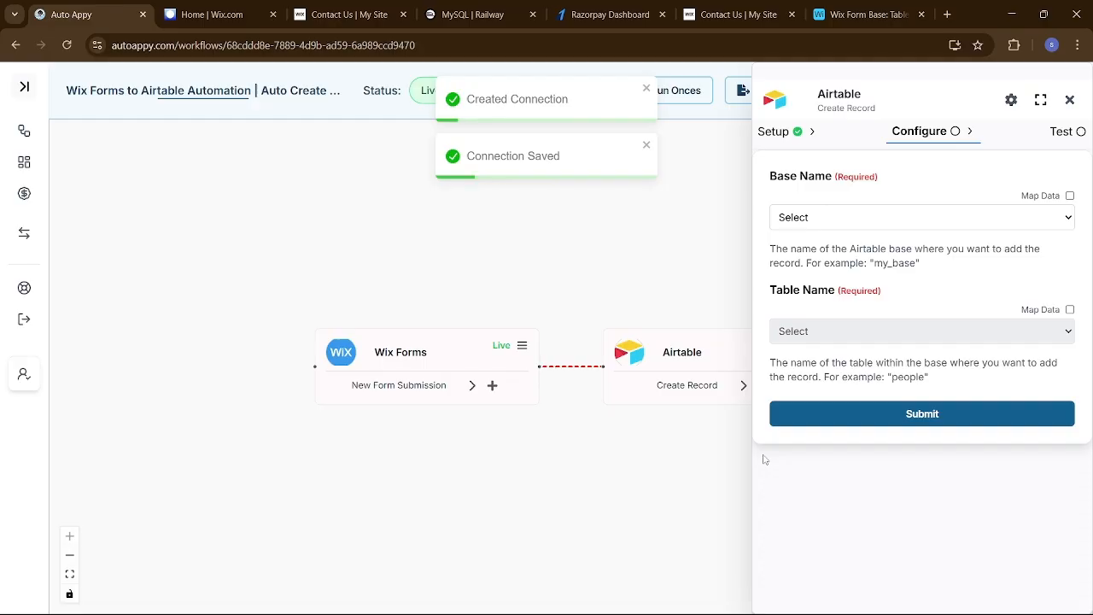
Target the Wix Form Base base and its Table 1
{"action": "left_click", "coordinate": [922, 219]}
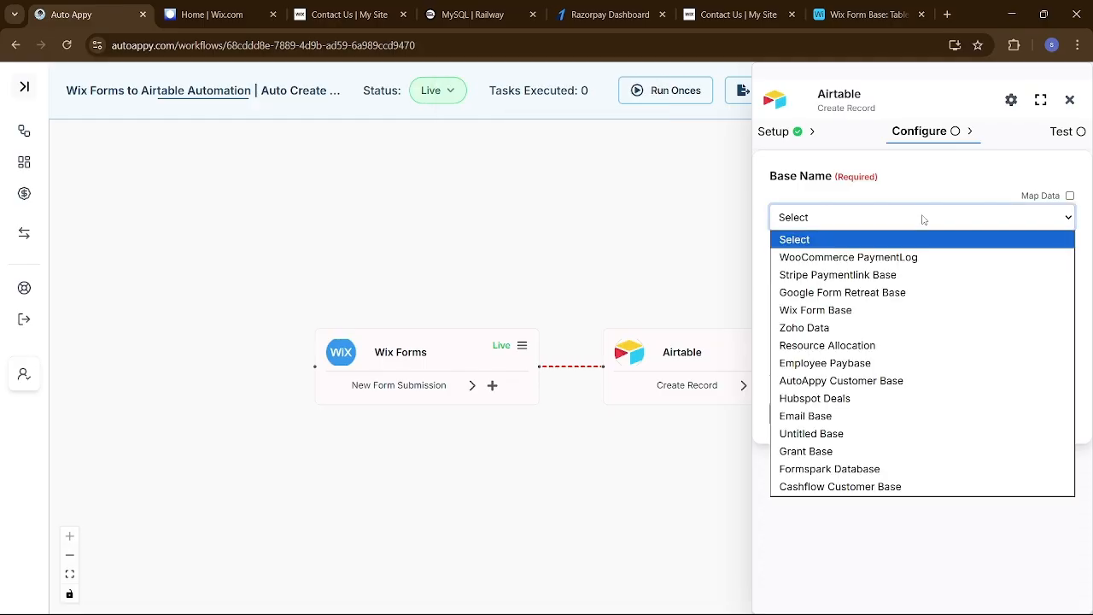
{"action": "left_click", "coordinate": [883, 311]}
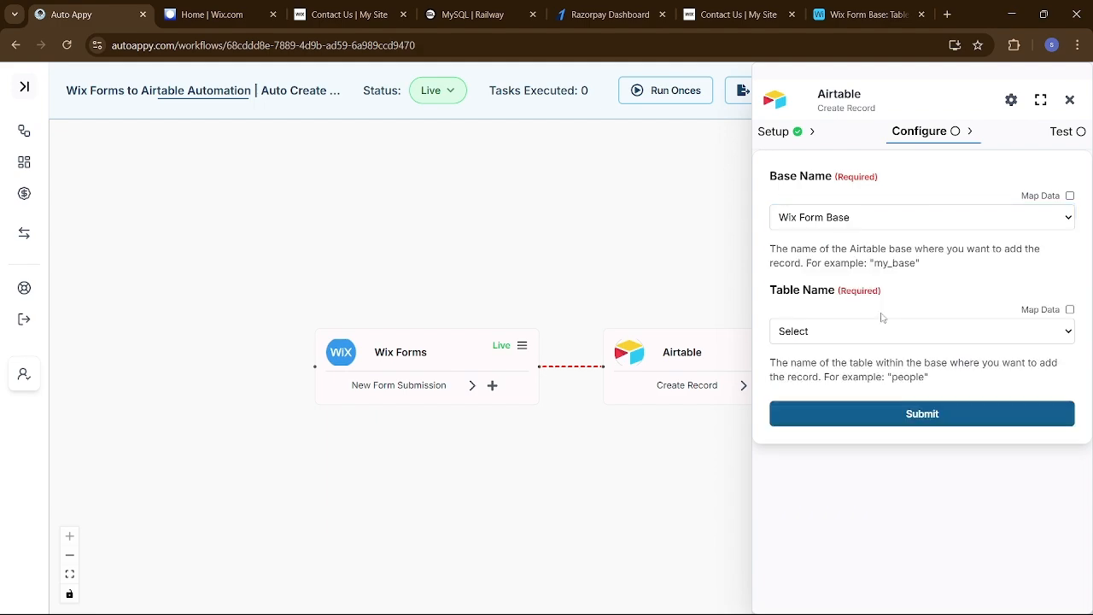
{"action": "left_click", "coordinate": [973, 335]}
{"action": "left_click", "coordinate": [895, 372]}
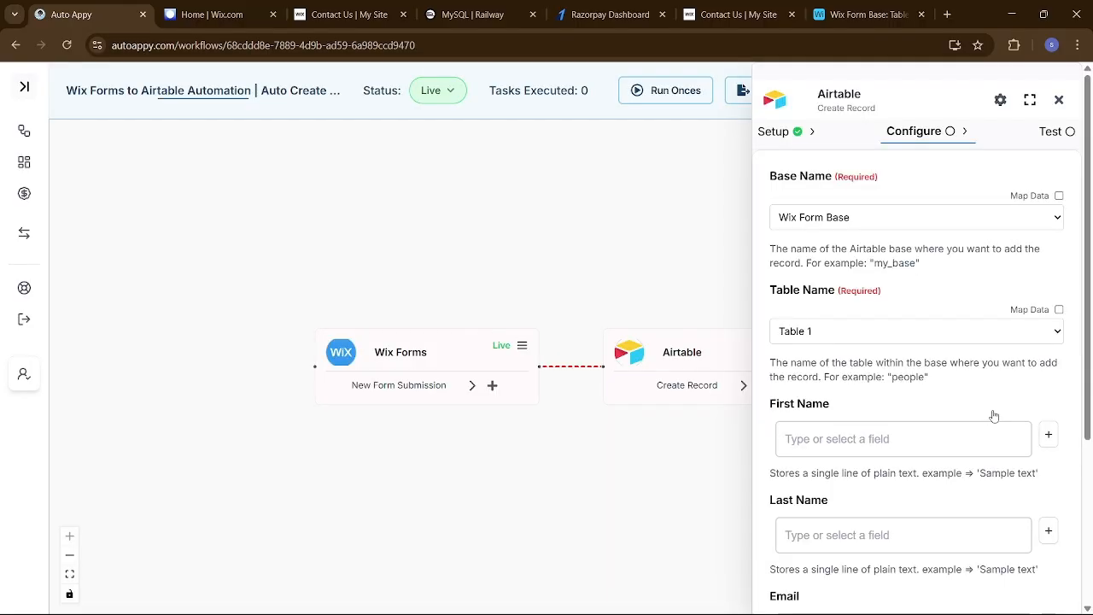
{"action": "scroll", "coordinate": [991, 415], "scroll_direction": "down", "scroll_amount": 3}
{"action": "scroll", "coordinate": [992, 416], "scroll_direction": "up", "scroll_amount": 3}
{"action": "scroll", "coordinate": [993, 417], "scroll_direction": "down", "scroll_amount": 2}
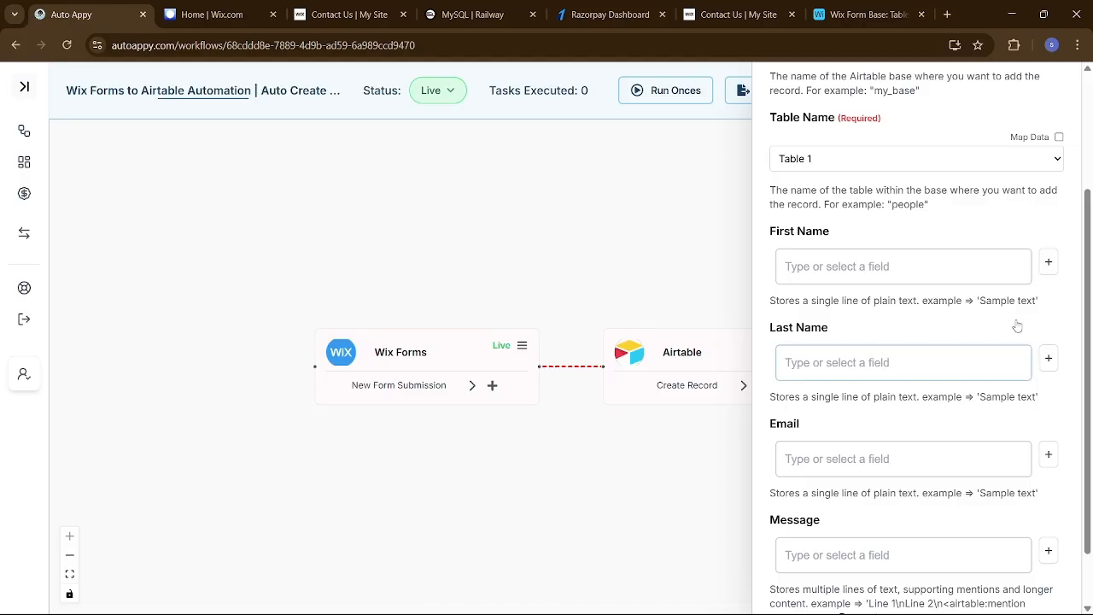
Map First Name to the submitted first-name value from Wix Forms
{"action": "left_click", "coordinate": [1050, 266]}
{"action": "left_click", "coordinate": [866, 340]}
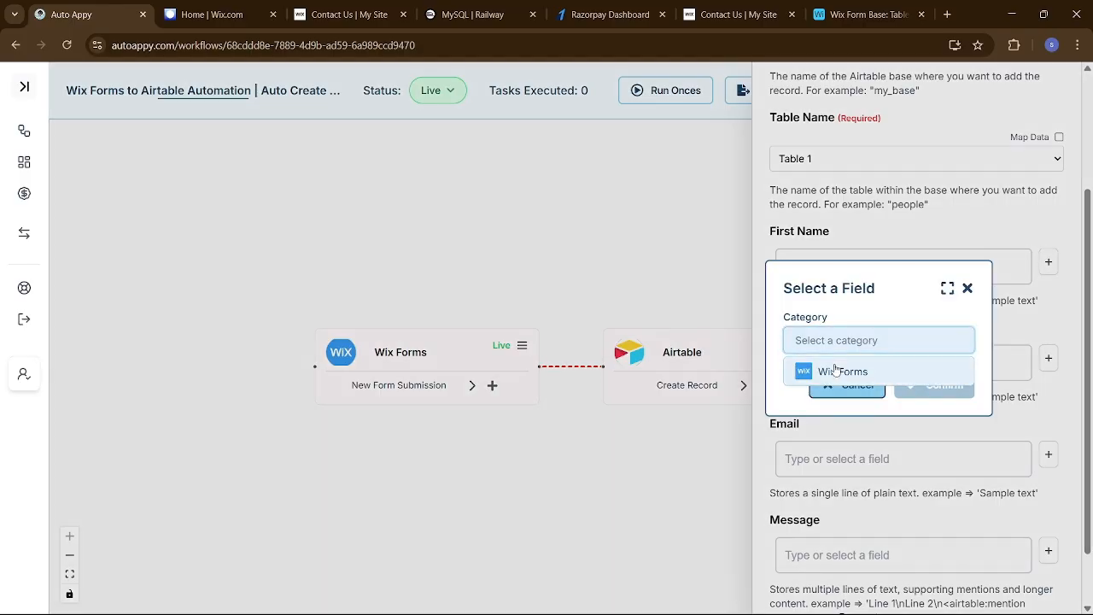
{"action": "left_click", "coordinate": [857, 373]}
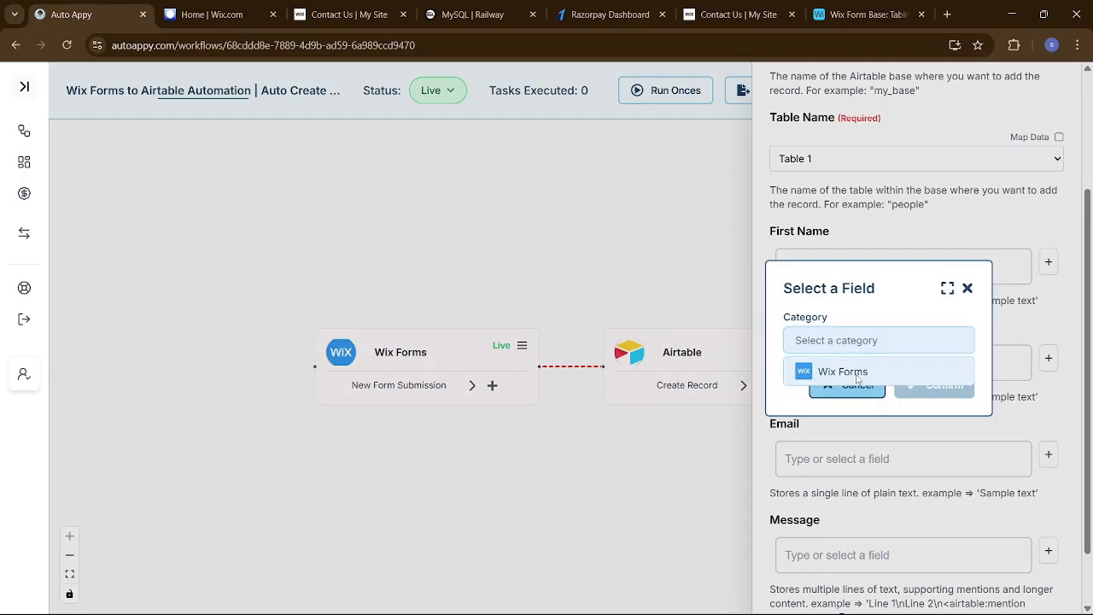
{"action": "left_click", "coordinate": [857, 374]}
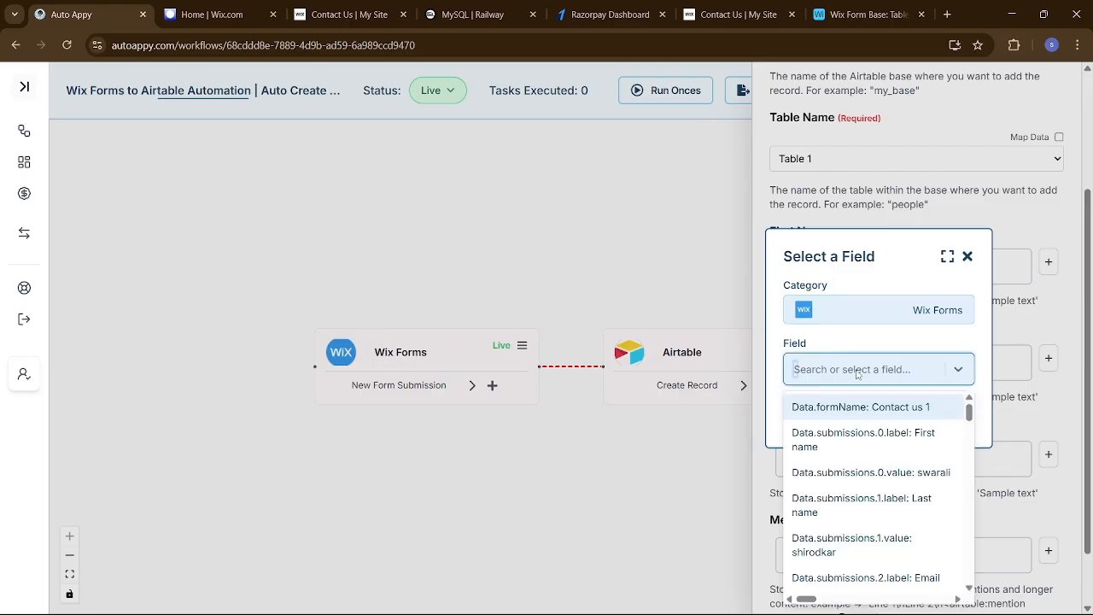
{"action": "type", "text": "swa"}
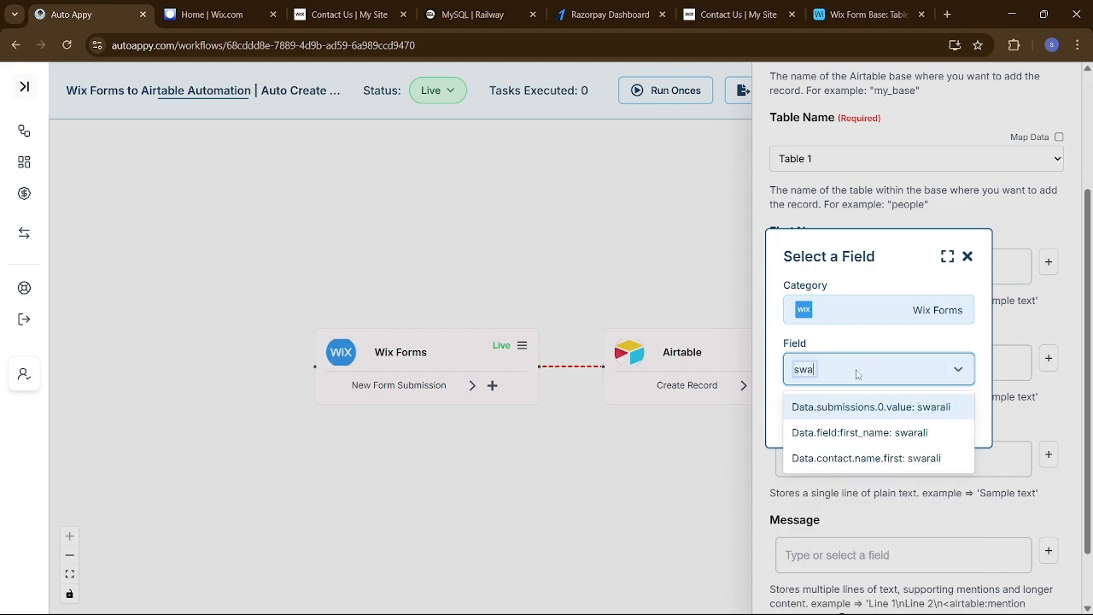
{"action": "left_click", "coordinate": [916, 432]}
{"action": "left_click", "coordinate": [918, 417]}
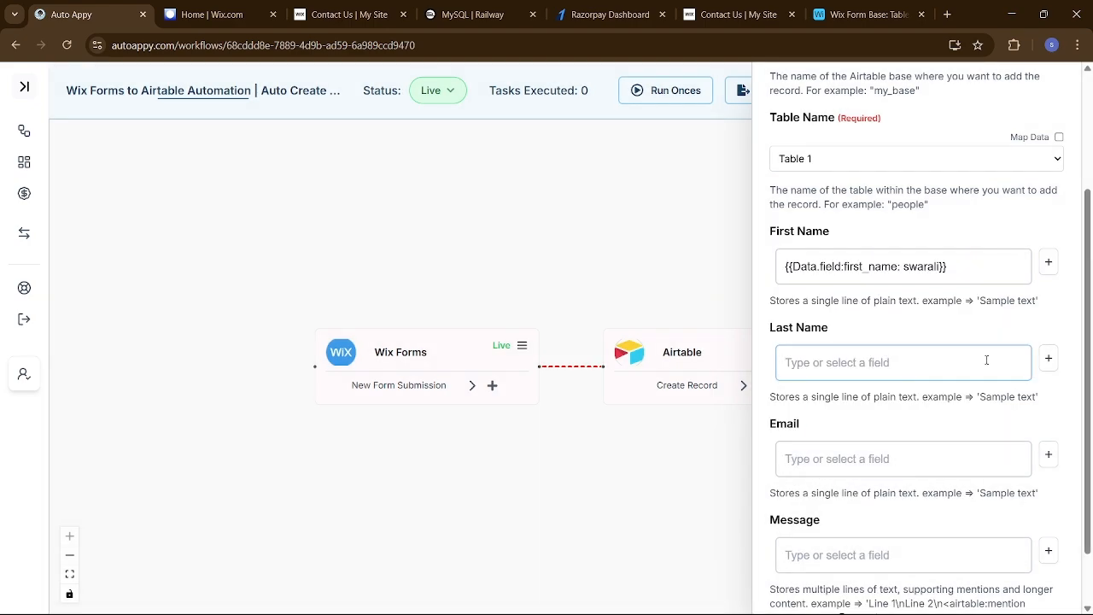
Map Last Name to the submitted last-name value from Wix Forms
{"action": "left_click", "coordinate": [1048, 359]}
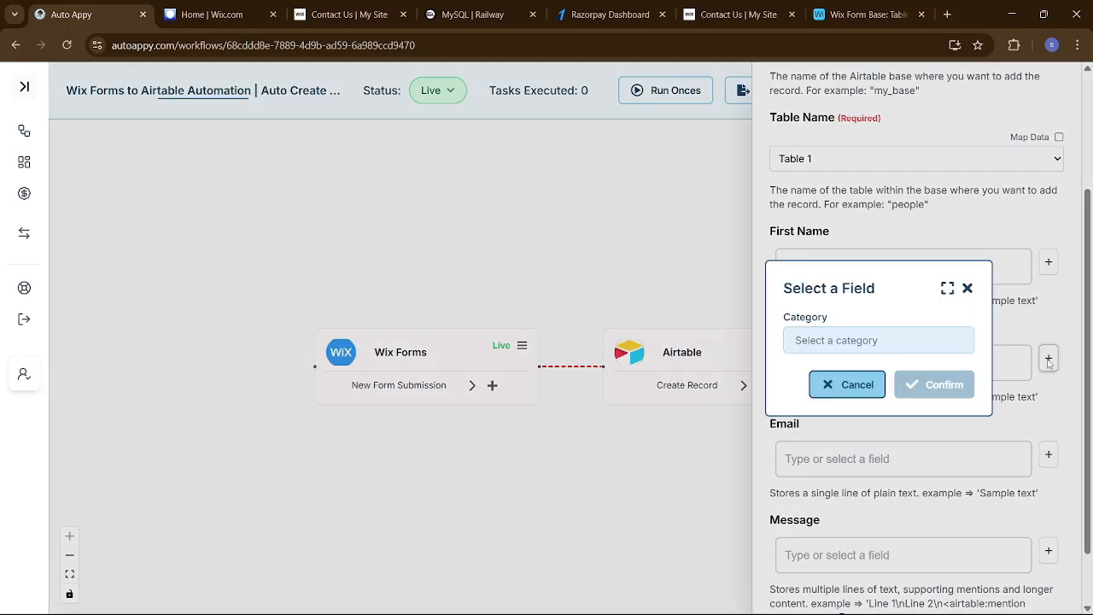
{"action": "left_click", "coordinate": [866, 342]}
{"action": "left_click", "coordinate": [858, 371]}
{"action": "left_click", "coordinate": [858, 369]}
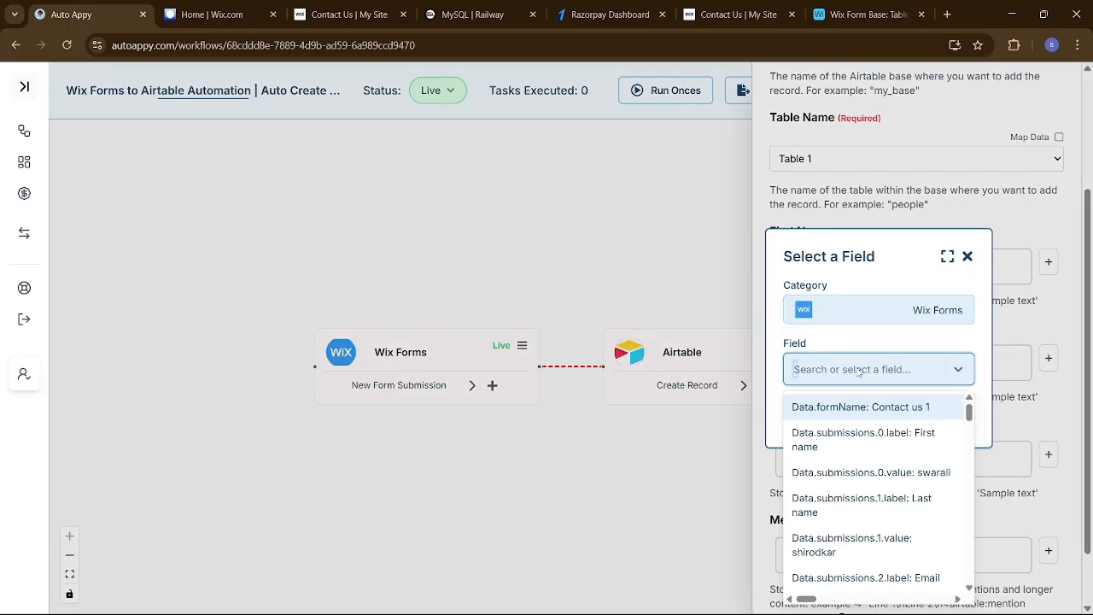
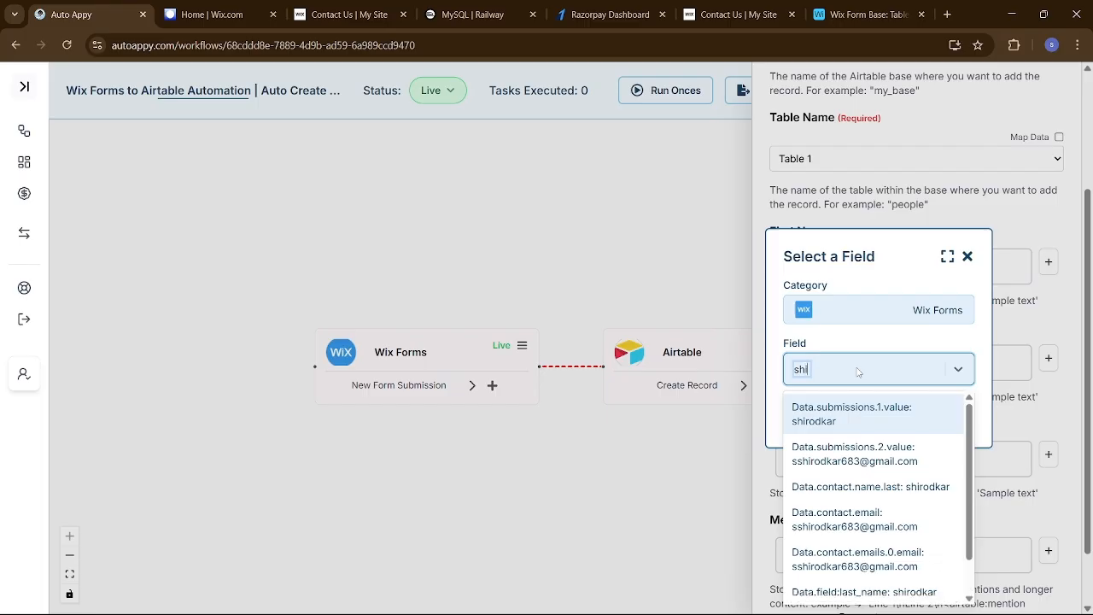
{"action": "scroll", "coordinate": [875, 486], "scroll_direction": "down", "scroll_amount": 1}
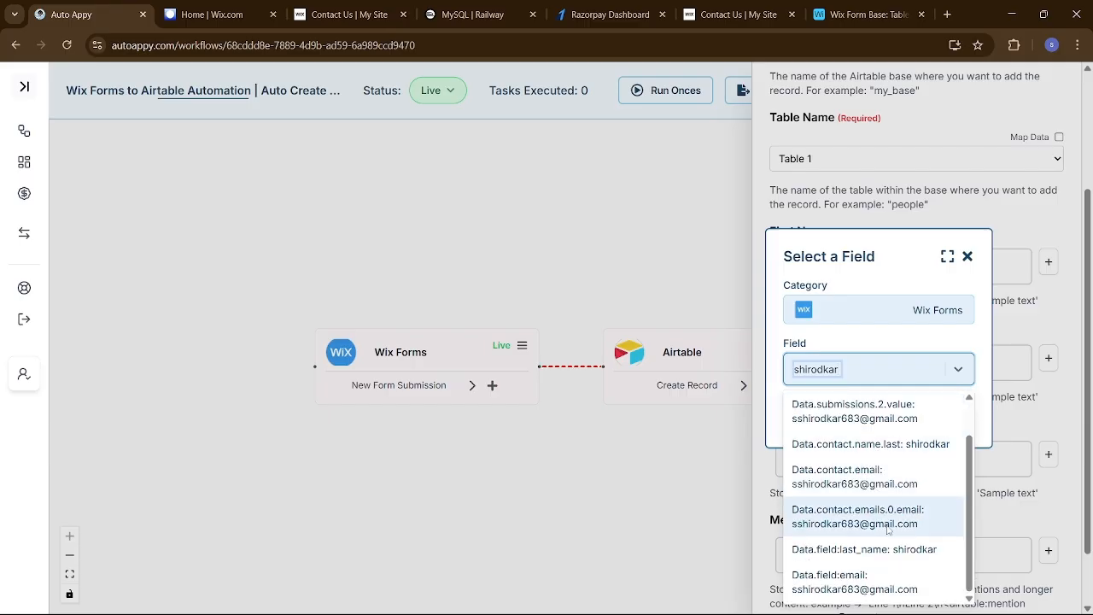
{"action": "left_click", "coordinate": [894, 551]}
{"action": "left_click", "coordinate": [933, 417]}
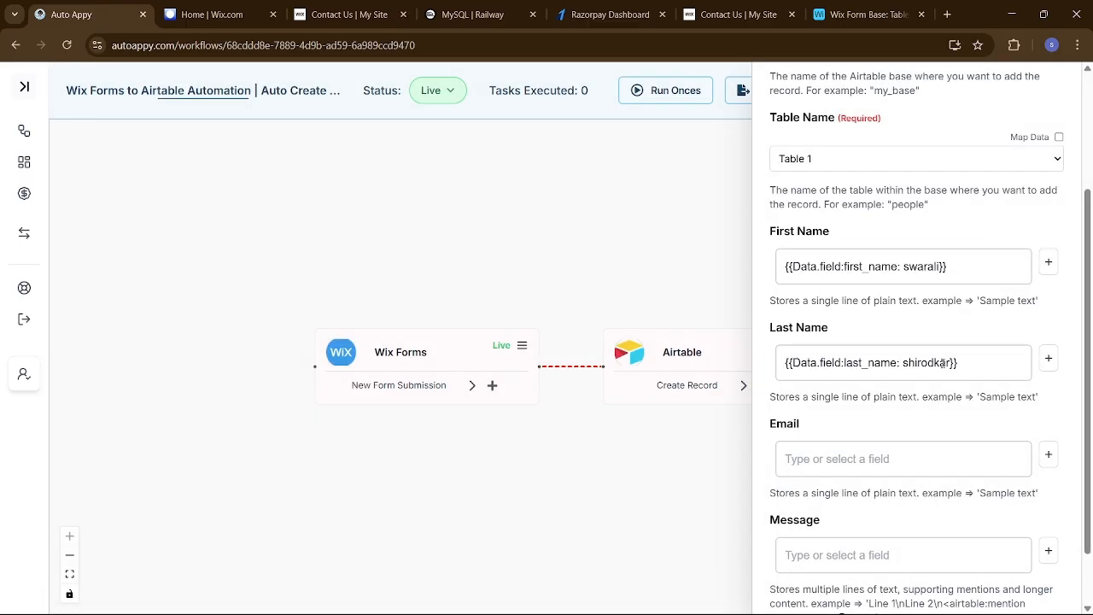
{"action": "scroll", "coordinate": [937, 417], "scroll_direction": "down", "scroll_amount": 1}
Map Email to the submitted email value from Wix Forms
{"action": "left_click", "coordinate": [1048, 385]}
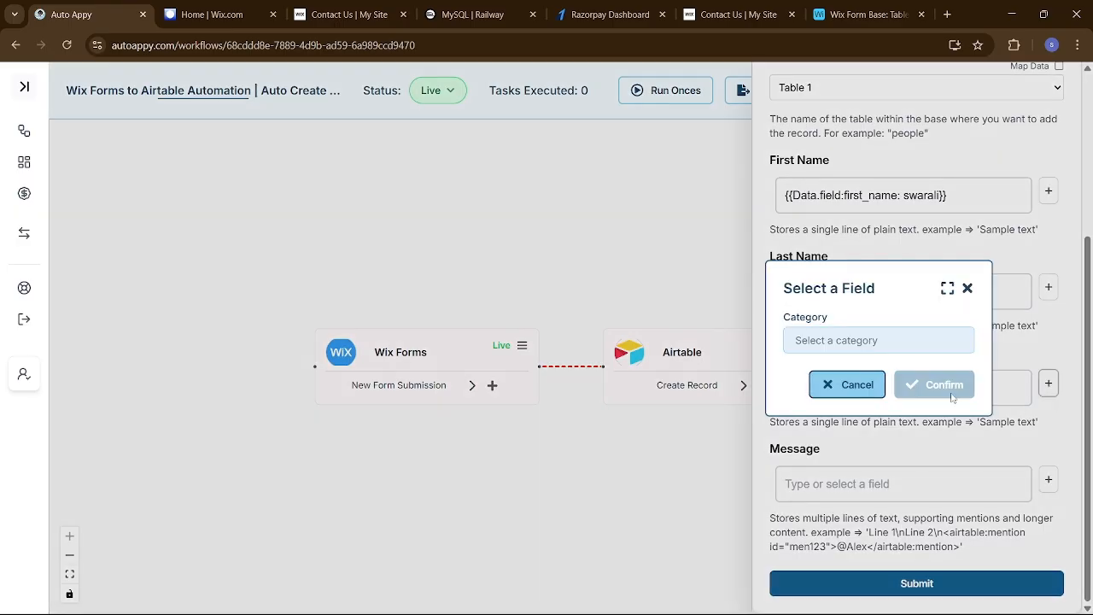
{"action": "left_click", "coordinate": [863, 343]}
{"action": "left_click", "coordinate": [852, 371]}
{"action": "left_click", "coordinate": [852, 372]}
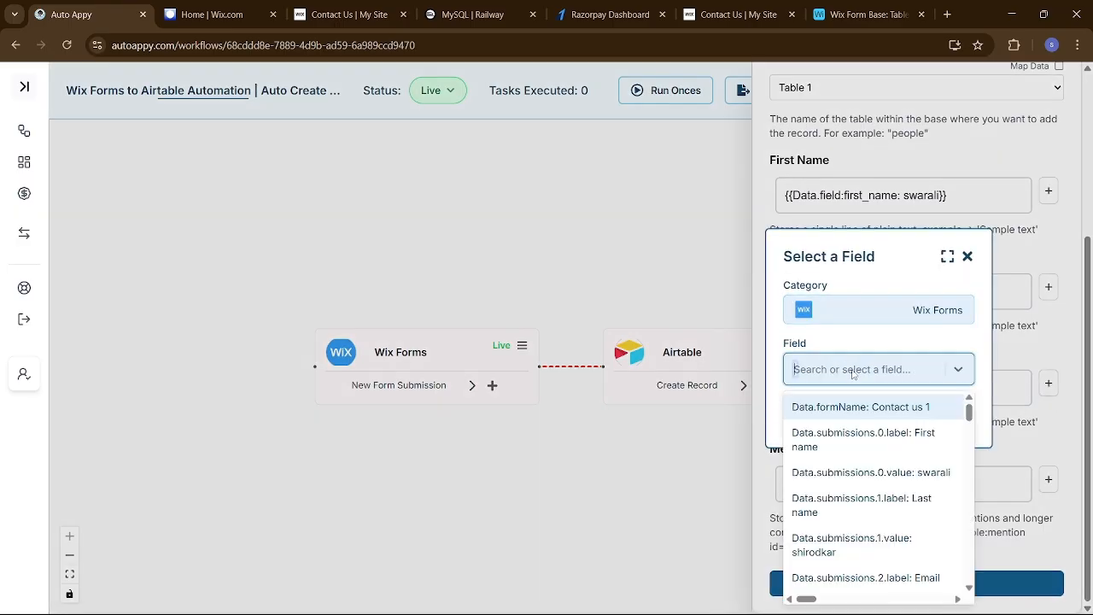
{"action": "type", "text": "ss"}
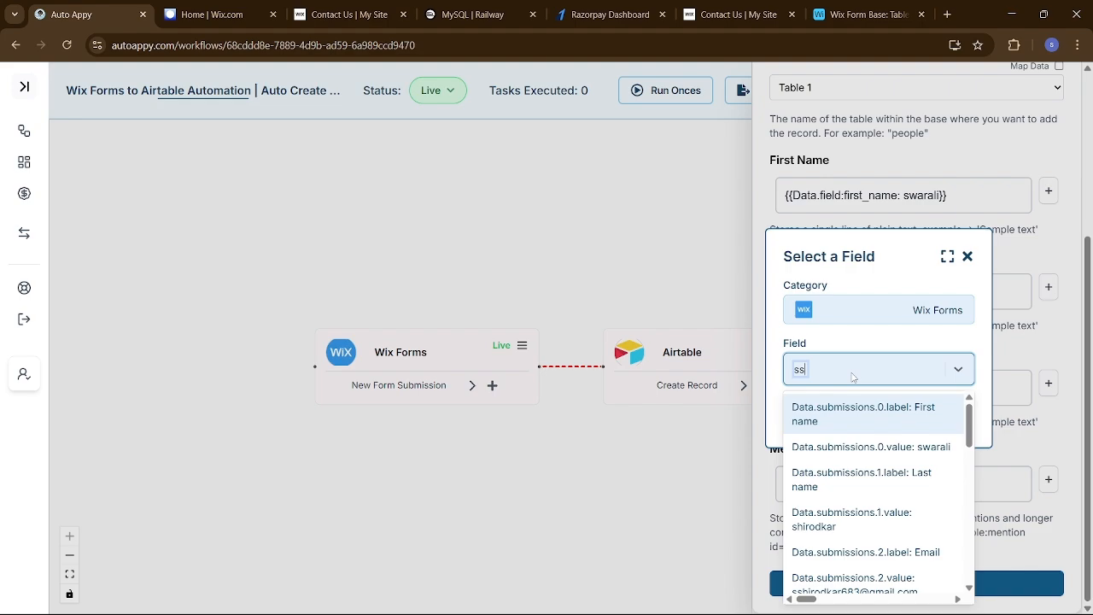
{"action": "scroll", "coordinate": [854, 478], "scroll_direction": "down", "scroll_amount": 2}
{"action": "left_click", "coordinate": [893, 522]}
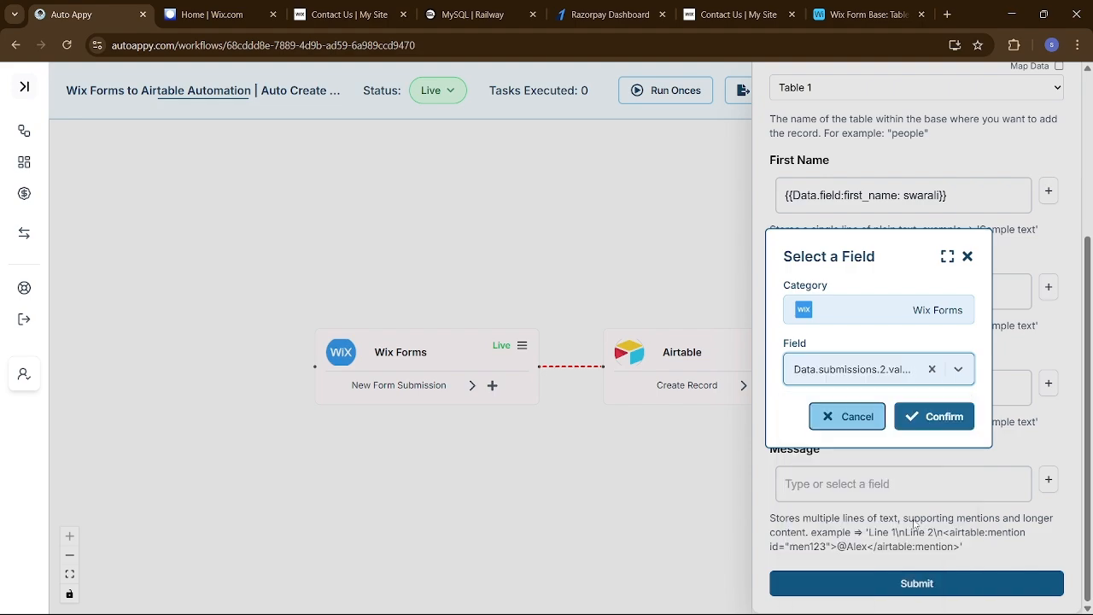
{"action": "left_click", "coordinate": [946, 418]}
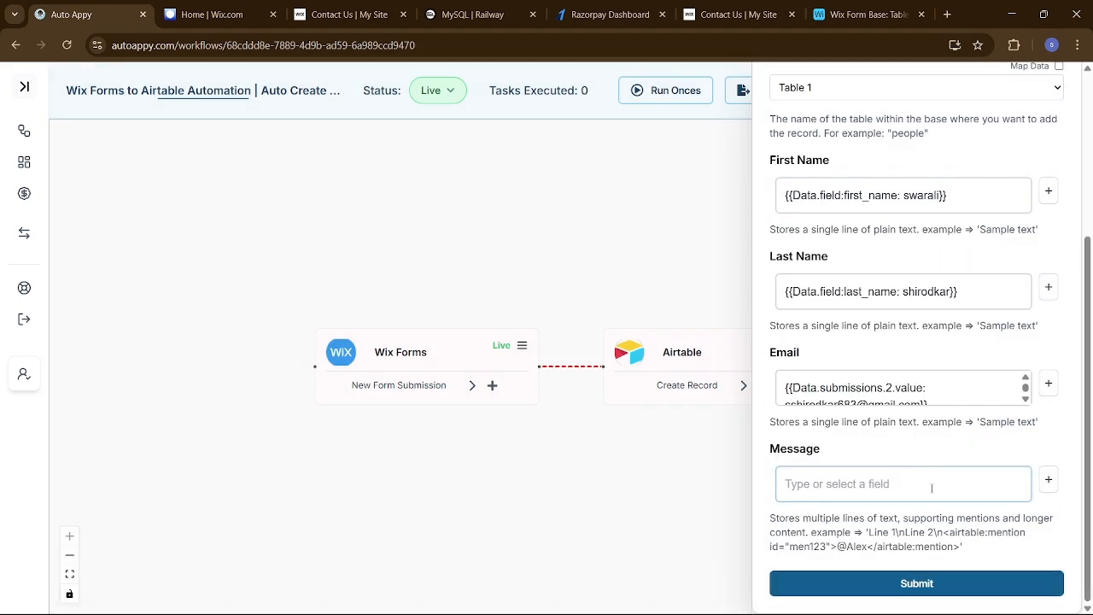
Map Message to the submitted 'I want to know more' message value
{"action": "left_click", "coordinate": [932, 488]}
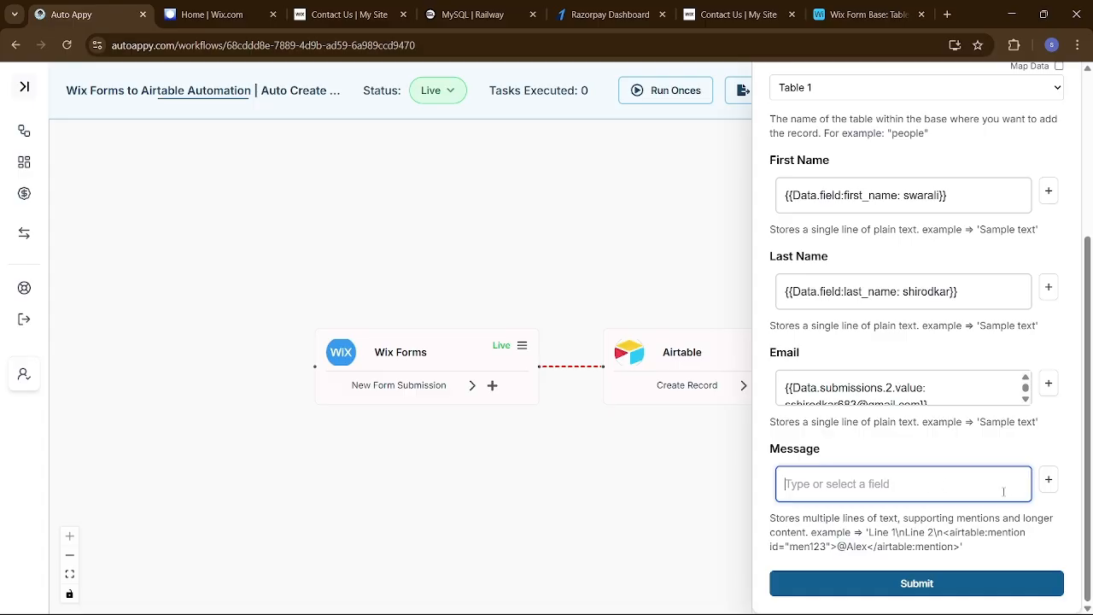
{"action": "left_click", "coordinate": [1047, 481]}
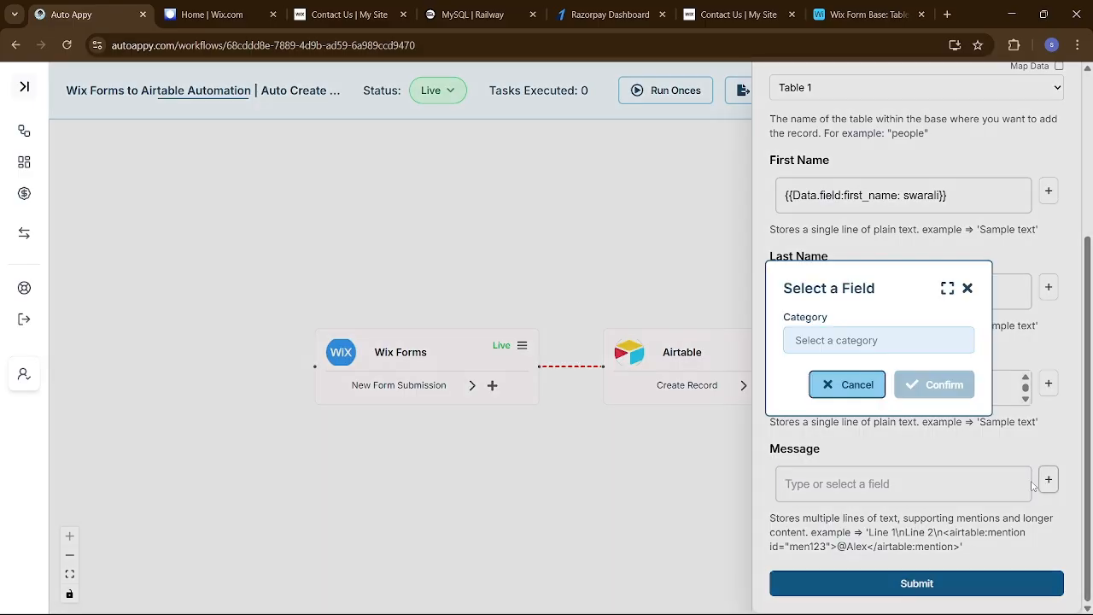
{"action": "left_click", "coordinate": [891, 342]}
{"action": "left_click", "coordinate": [888, 372]}
{"action": "left_click", "coordinate": [886, 369]}
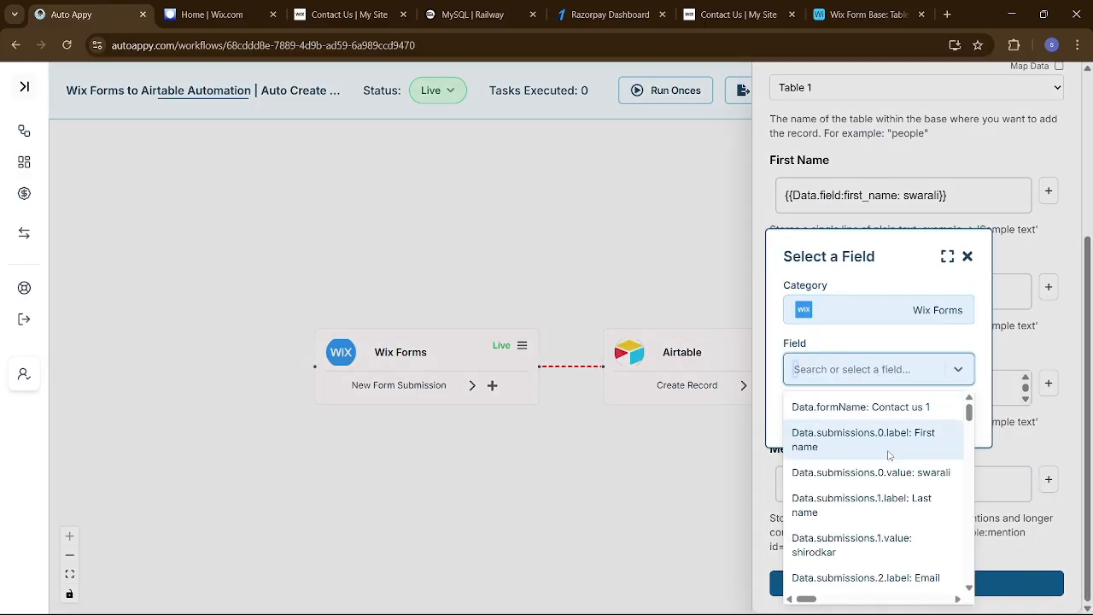
{"action": "scroll", "coordinate": [888, 461], "scroll_direction": "down", "scroll_amount": 5}
{"action": "scroll", "coordinate": [888, 461], "scroll_direction": "up", "scroll_amount": 3}
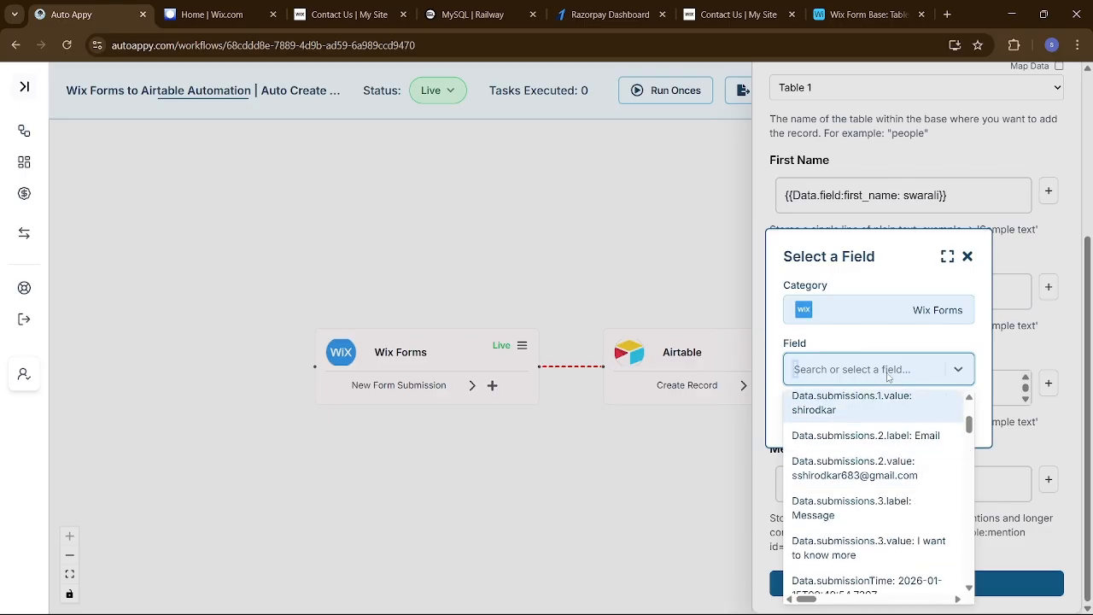
{"action": "left_click", "coordinate": [847, 371]}
{"action": "type", "text": "i"}
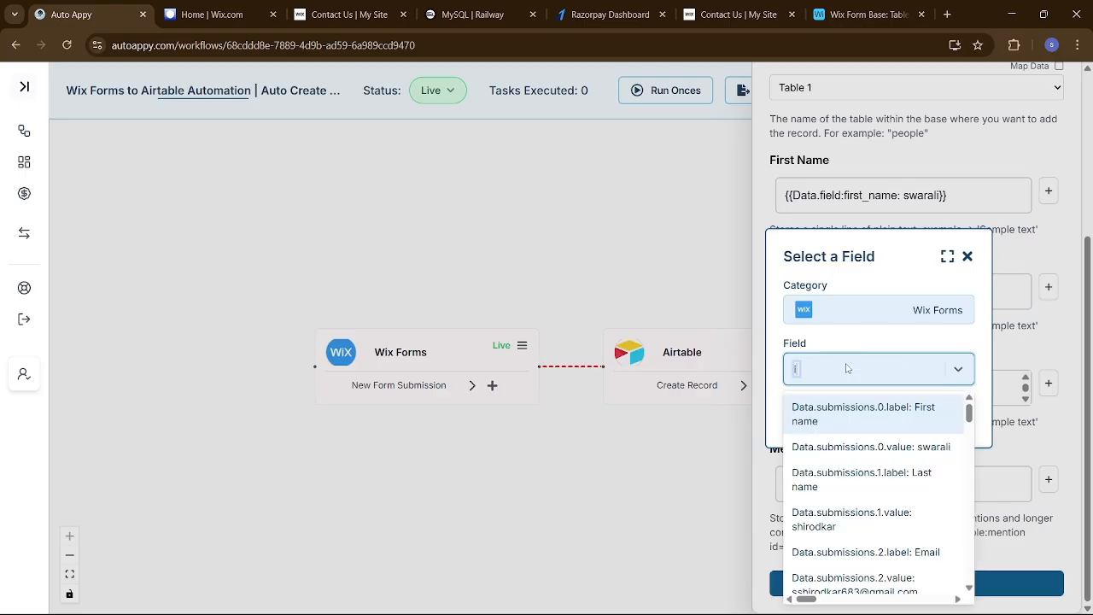
{"action": "type", "text": " wa"}
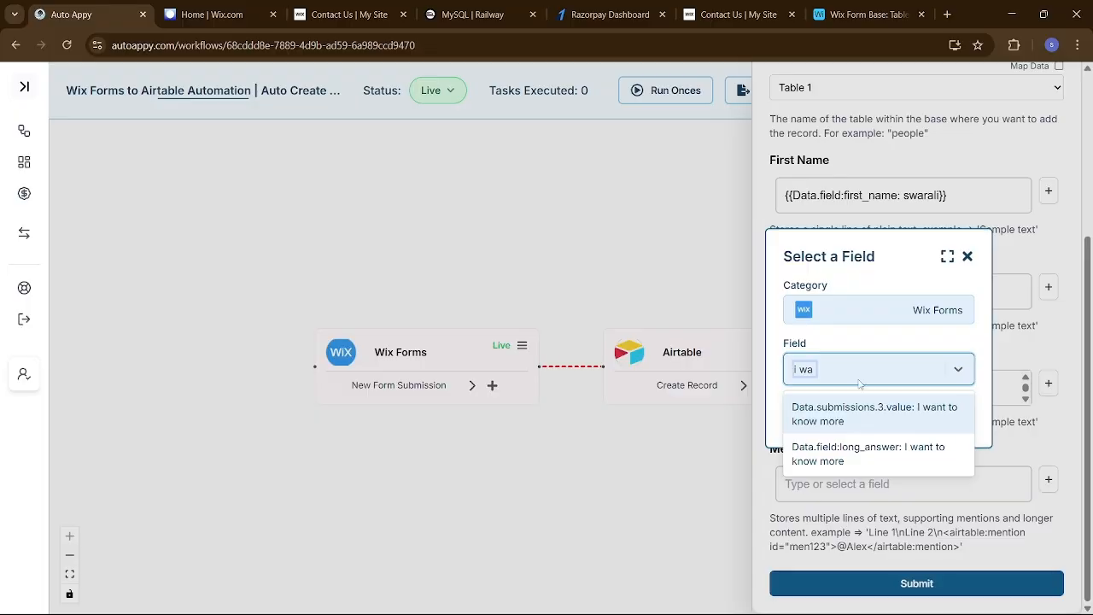
{"action": "left_click", "coordinate": [914, 418]}
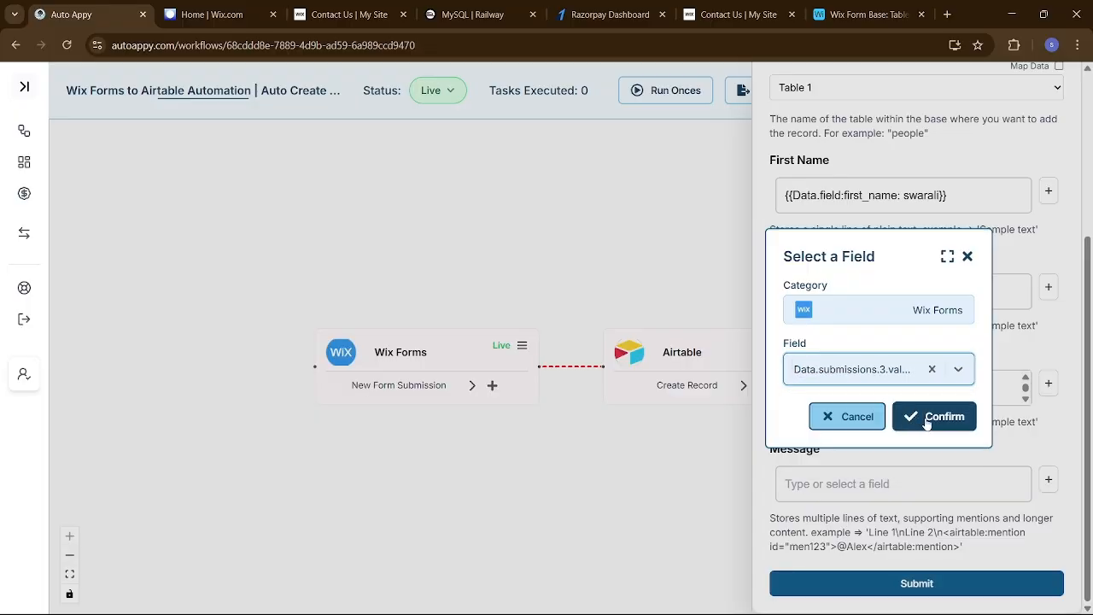
{"action": "left_click", "coordinate": [928, 418]}
Save the Airtable step settings and review the resulting sample record data
{"action": "left_click", "coordinate": [968, 583]}
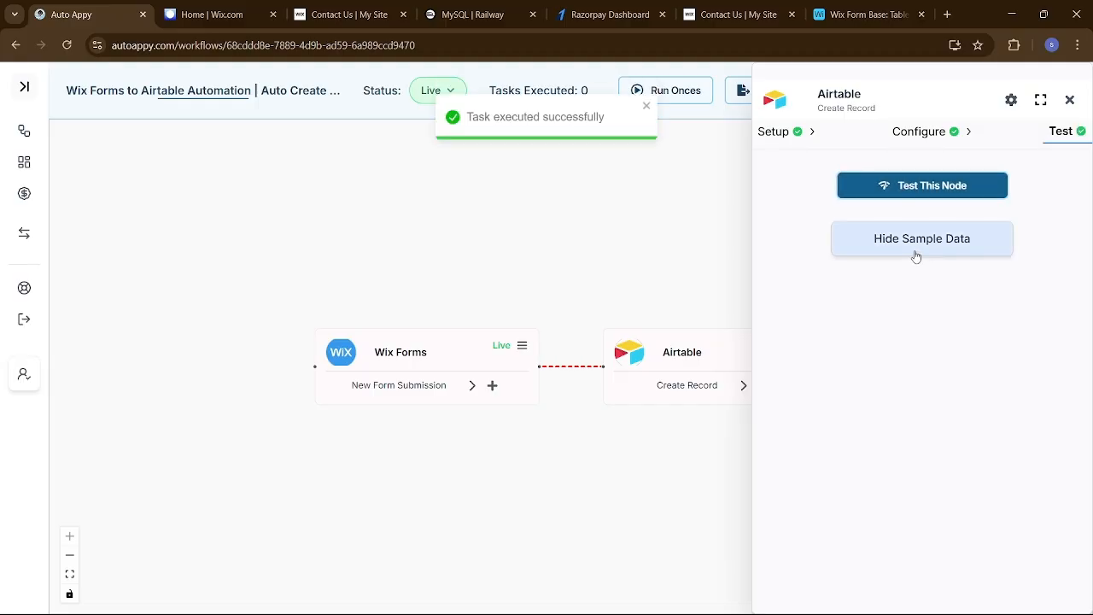
{"action": "left_click", "coordinate": [916, 254]}
{"action": "left_click", "coordinate": [916, 254]}
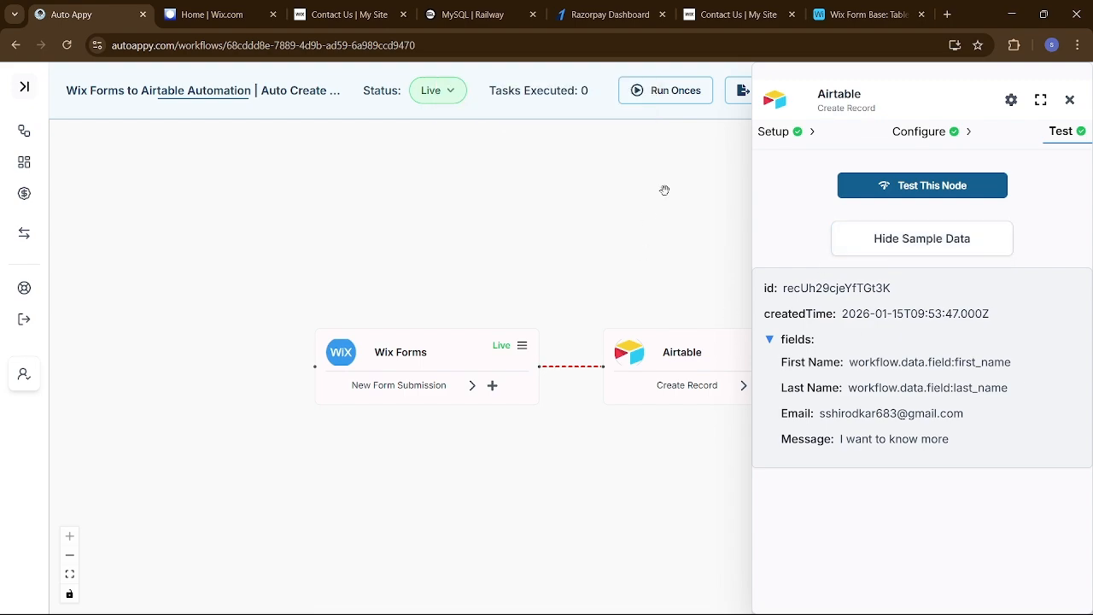
Delete the placeholder-filled test record in Airtable and reopen the Airtable step configuration
{"action": "left_click", "coordinate": [845, 15]}
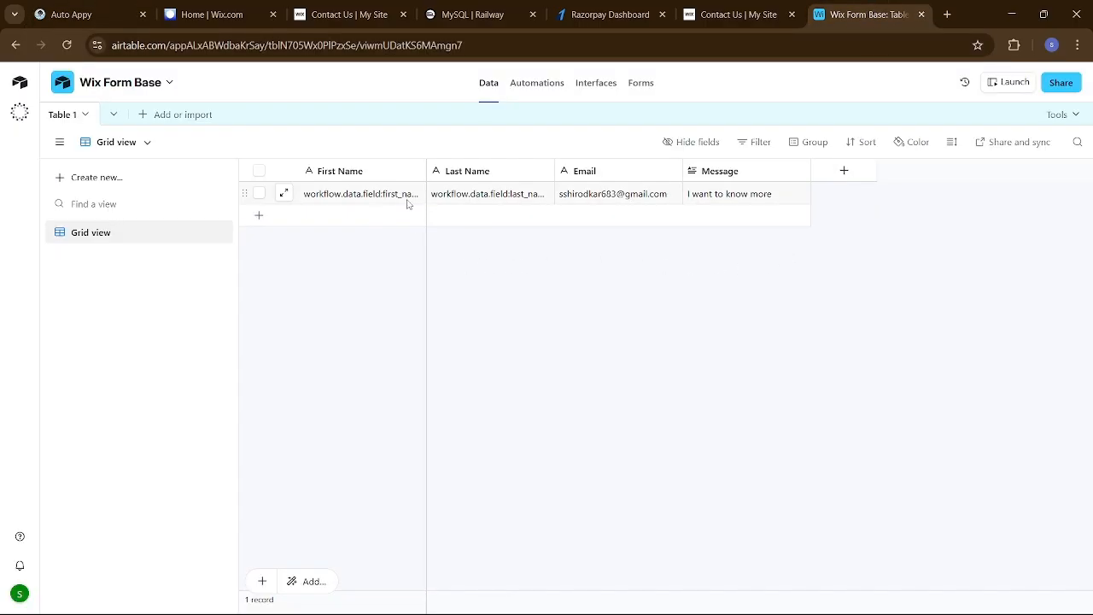
{"action": "left_click", "coordinate": [259, 194]}
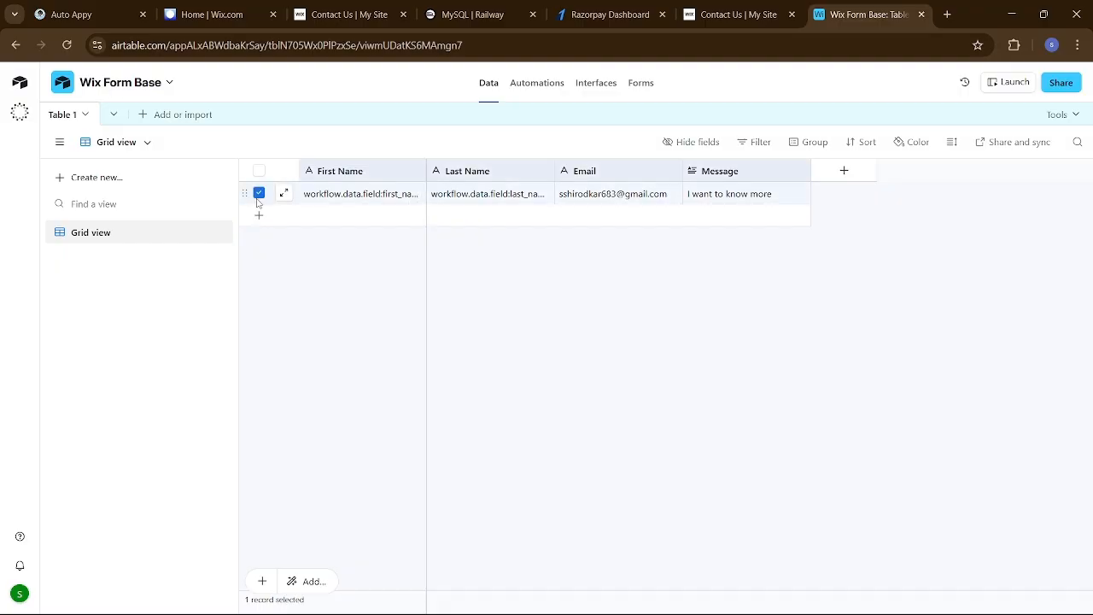
{"action": "right_click", "coordinate": [259, 201]}
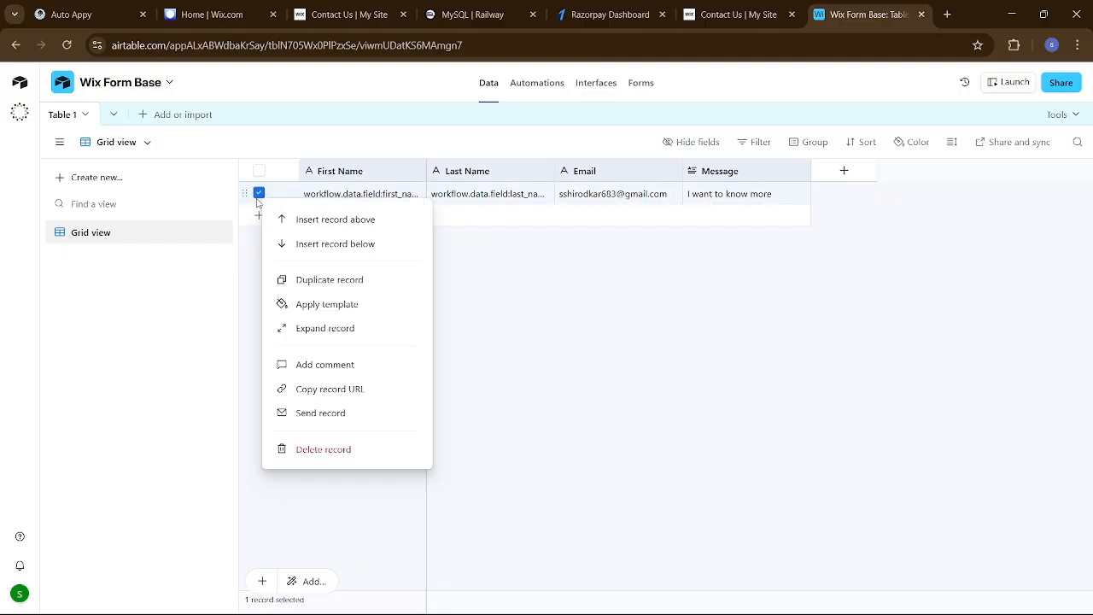
{"action": "left_click", "coordinate": [349, 449]}
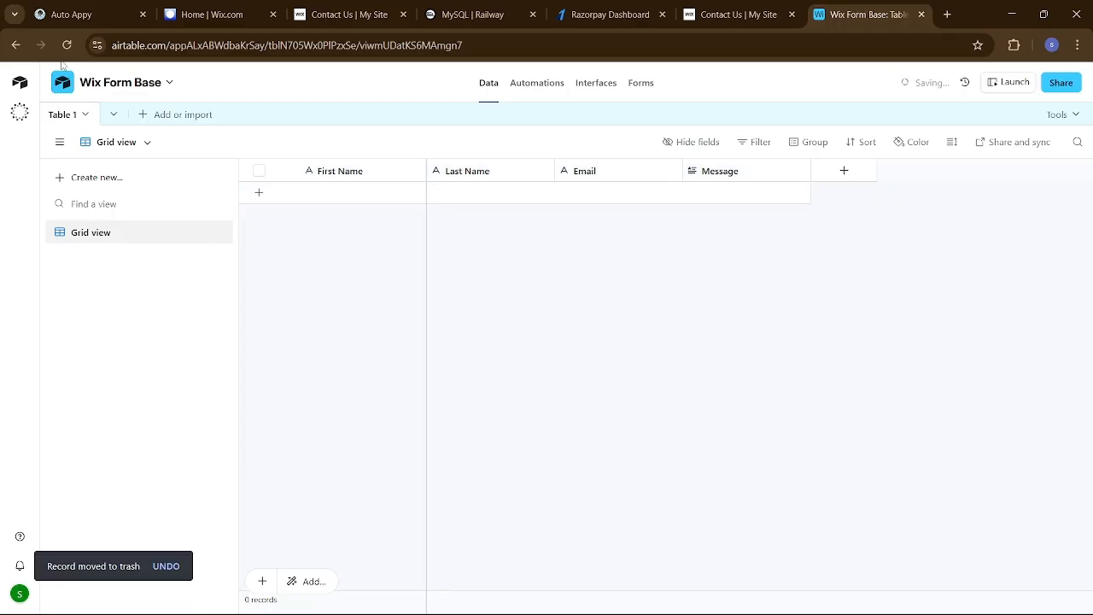
{"action": "left_click", "coordinate": [85, 22]}
{"action": "left_click", "coordinate": [934, 142]}
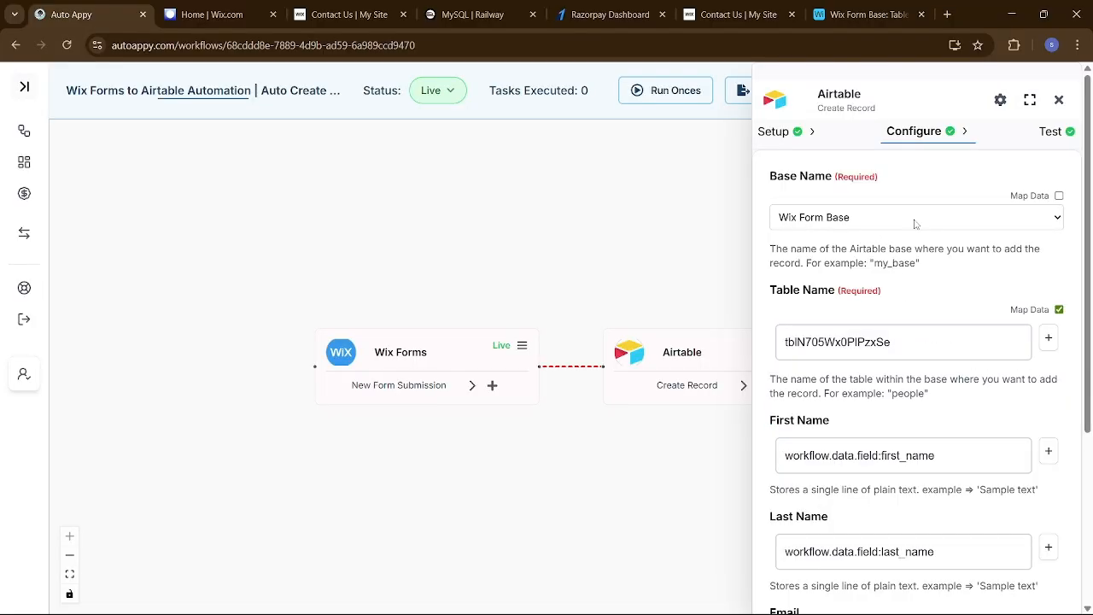
Clear the existing First Name and Last Name mappings
{"action": "scroll", "coordinate": [924, 389], "scroll_direction": "down", "scroll_amount": 3}
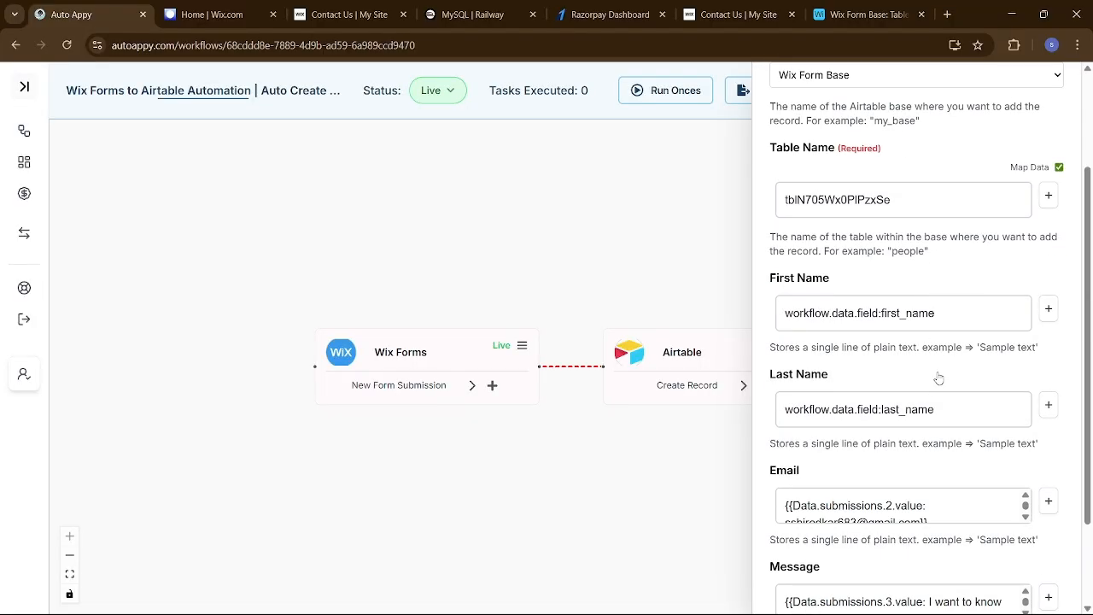
{"action": "left_click", "coordinate": [987, 316]}
{"action": "key", "text": "ctrl+a"}
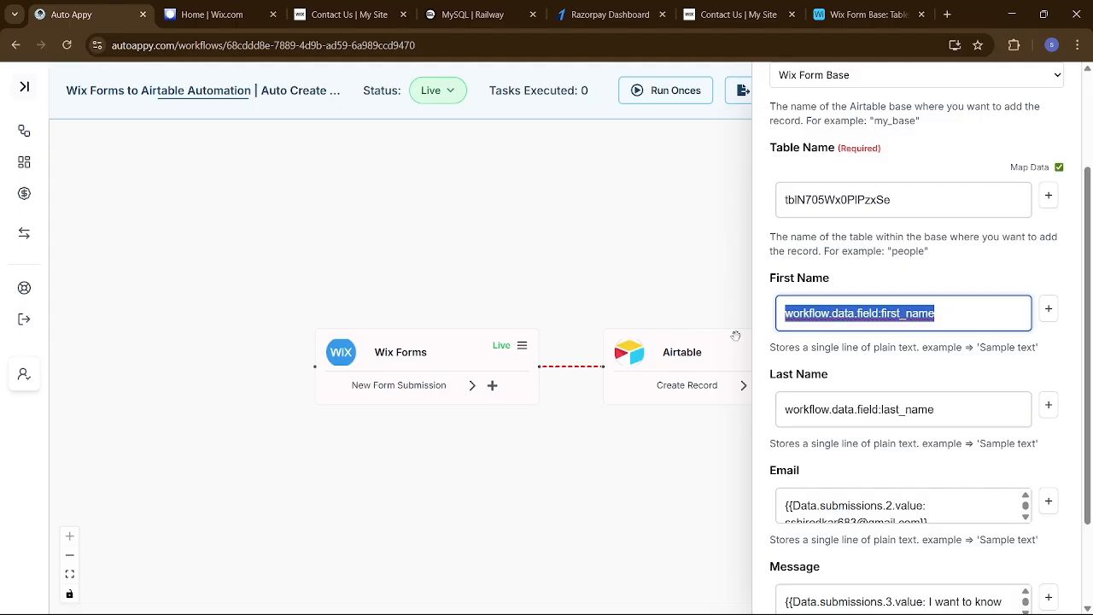
{"action": "key", "text": "BackSpace"}
{"action": "left_click", "coordinate": [980, 409]}
{"action": "key", "text": "ctrl+a"}
{"action": "key", "text": "BackSpace"}
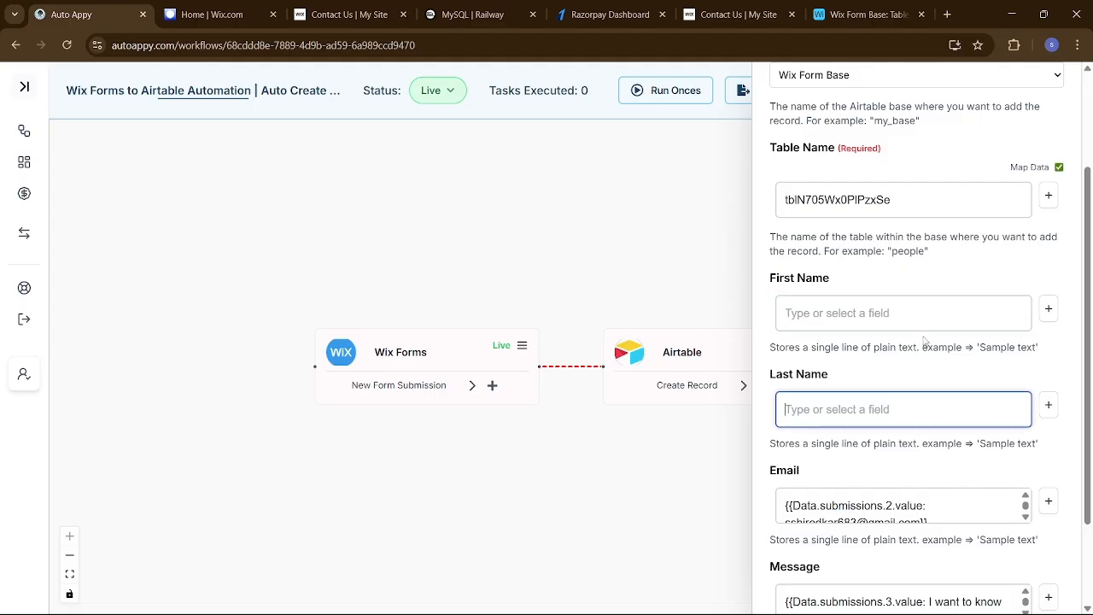
Map First Name to the Wix Forms value Data.submissions.0.value
{"action": "left_click", "coordinate": [1045, 310]}
{"action": "left_click", "coordinate": [917, 339]}
{"action": "left_click", "coordinate": [884, 370]}
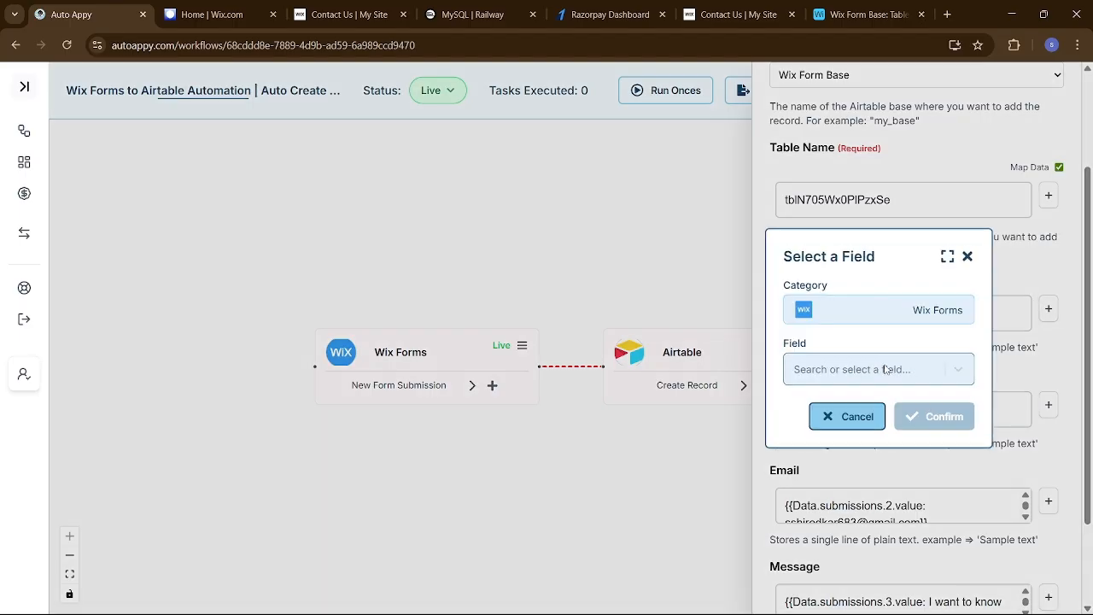
{"action": "left_click", "coordinate": [883, 369]}
{"action": "type", "text": "swar"}
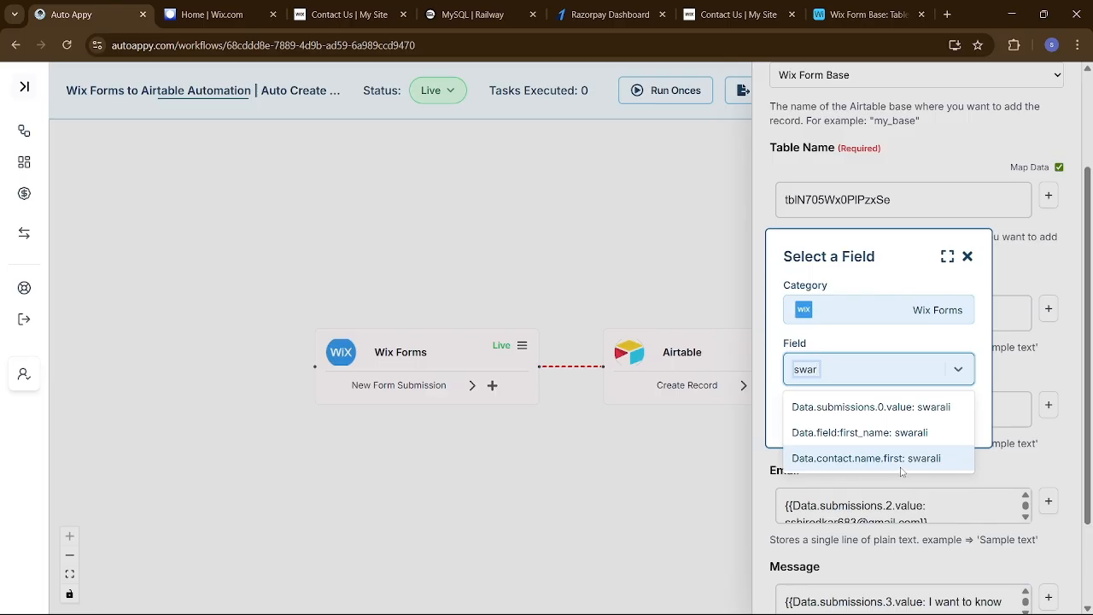
{"action": "left_click", "coordinate": [906, 408]}
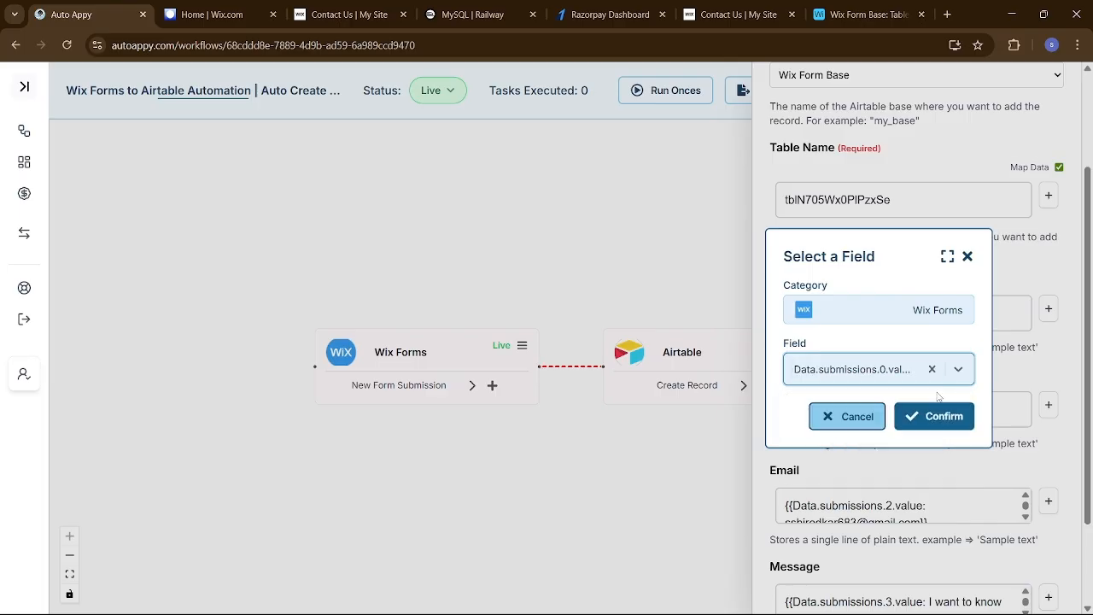
{"action": "left_click", "coordinate": [933, 415]}
Map Last Name to the Wix Forms value Data.submissions.1.value
{"action": "left_click", "coordinate": [914, 411]}
{"action": "left_click", "coordinate": [1048, 409]}
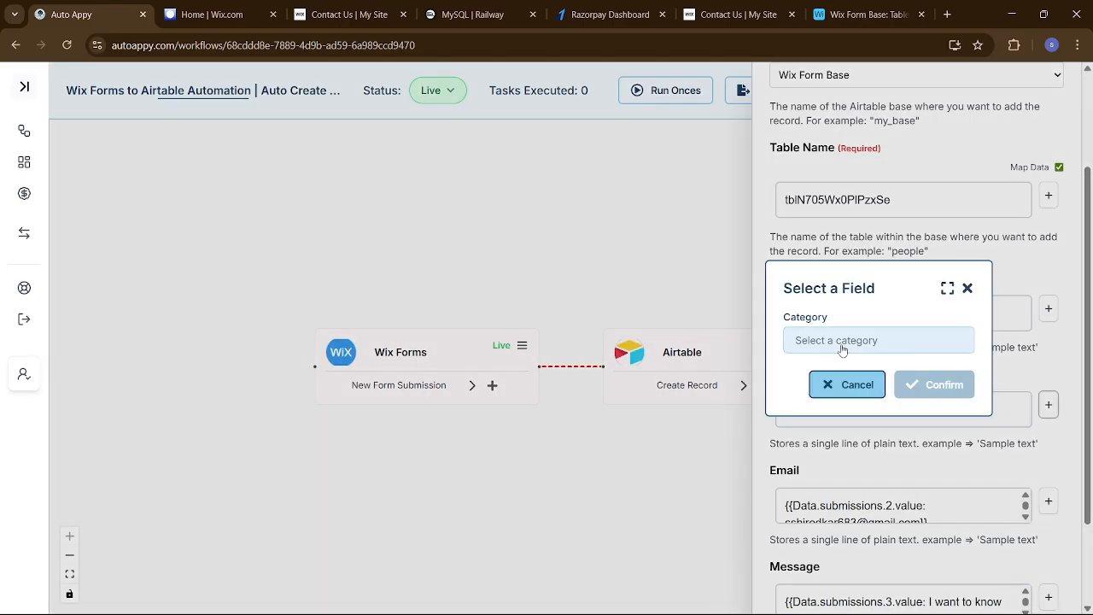
{"action": "left_click", "coordinate": [842, 340]}
{"action": "left_click", "coordinate": [843, 370]}
{"action": "left_click", "coordinate": [867, 369]}
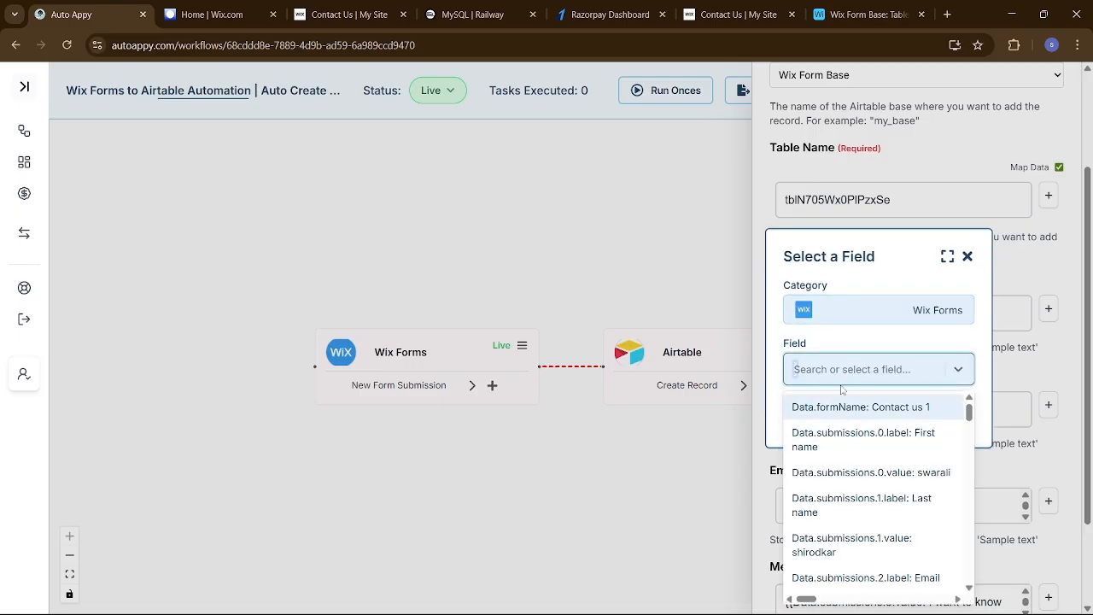
{"action": "type", "text": "shi"}
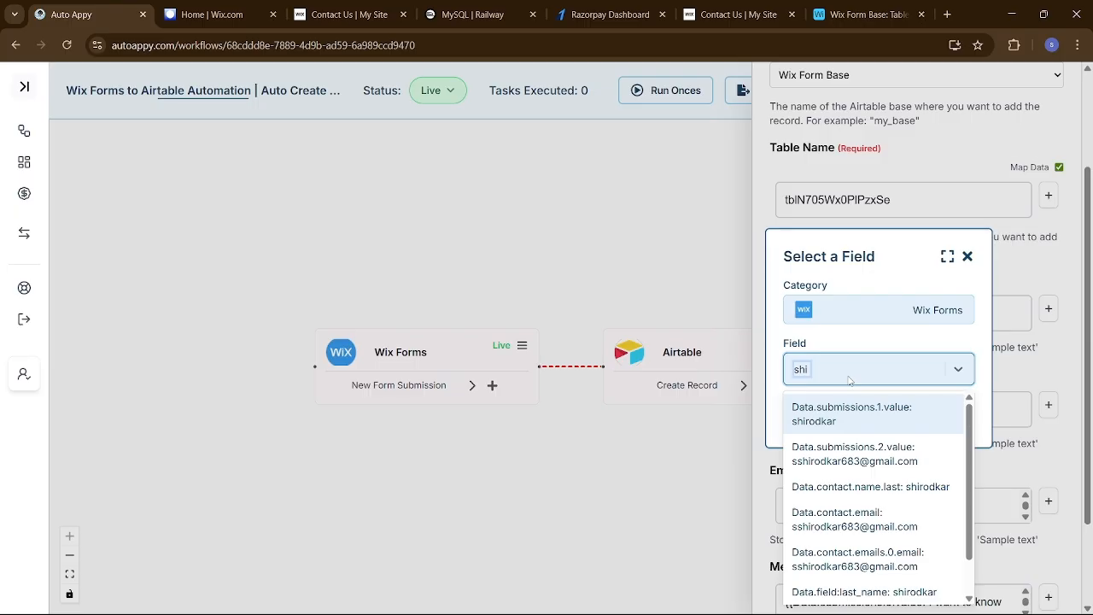
{"action": "type", "text": "r"}
{"action": "left_click", "coordinate": [869, 425]}
{"action": "left_click", "coordinate": [931, 415]}
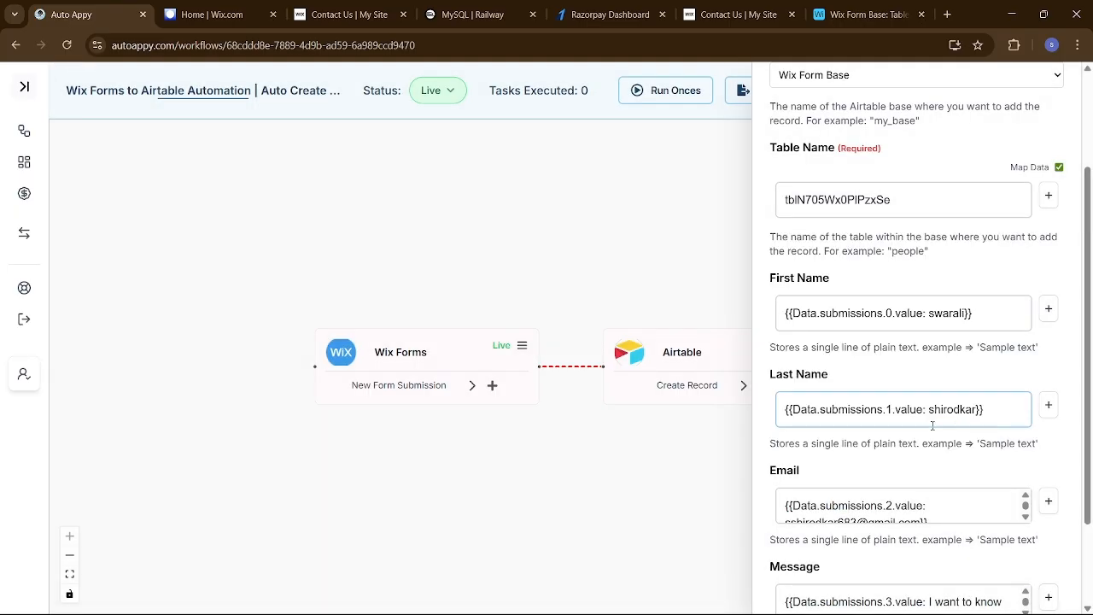
{"action": "scroll", "coordinate": [939, 512], "scroll_direction": "down", "scroll_amount": 3}
Save the corrected name mappings, retest the Airtable step, and confirm the new Wix Form Base record
{"action": "left_click", "coordinate": [946, 580]}
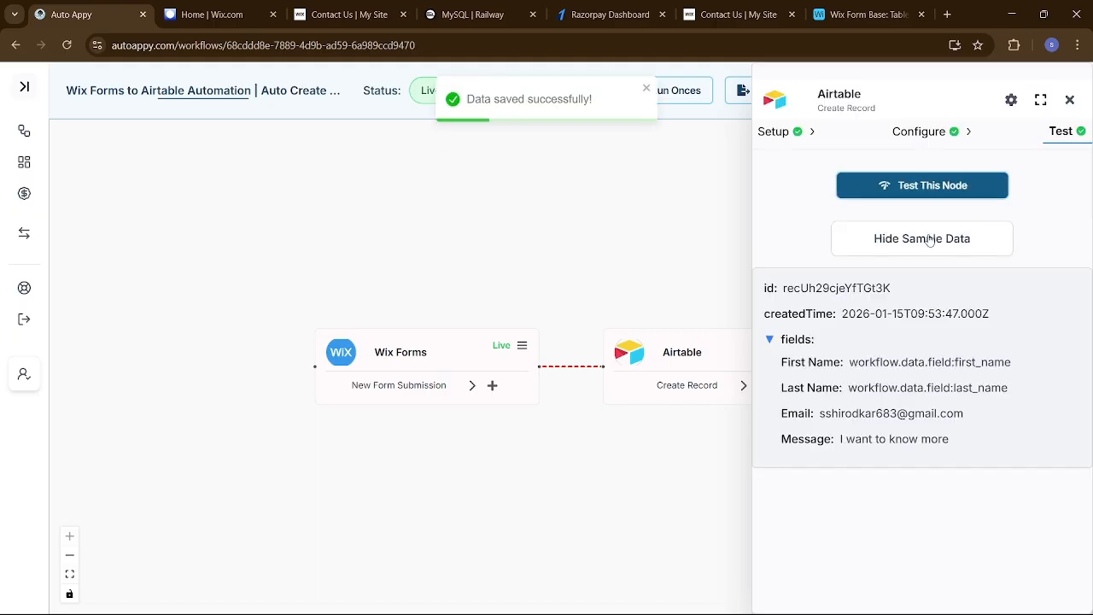
{"action": "left_click", "coordinate": [730, 100]}
{"action": "left_click", "coordinate": [862, 14]}
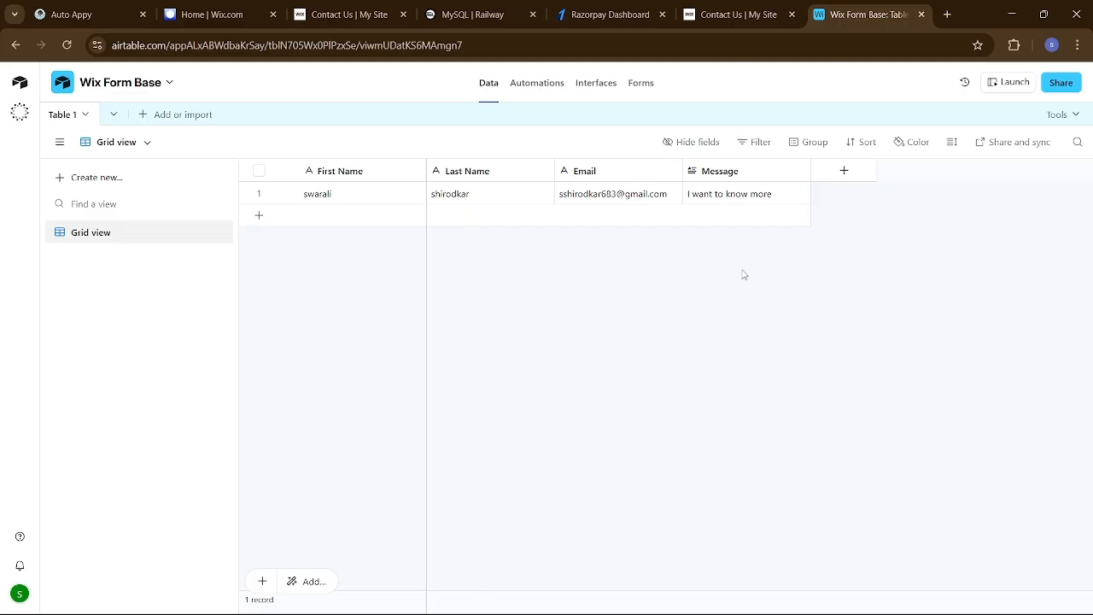
{"action": "left_click", "coordinate": [356, 26]}
{"action": "left_click", "coordinate": [590, 45]}
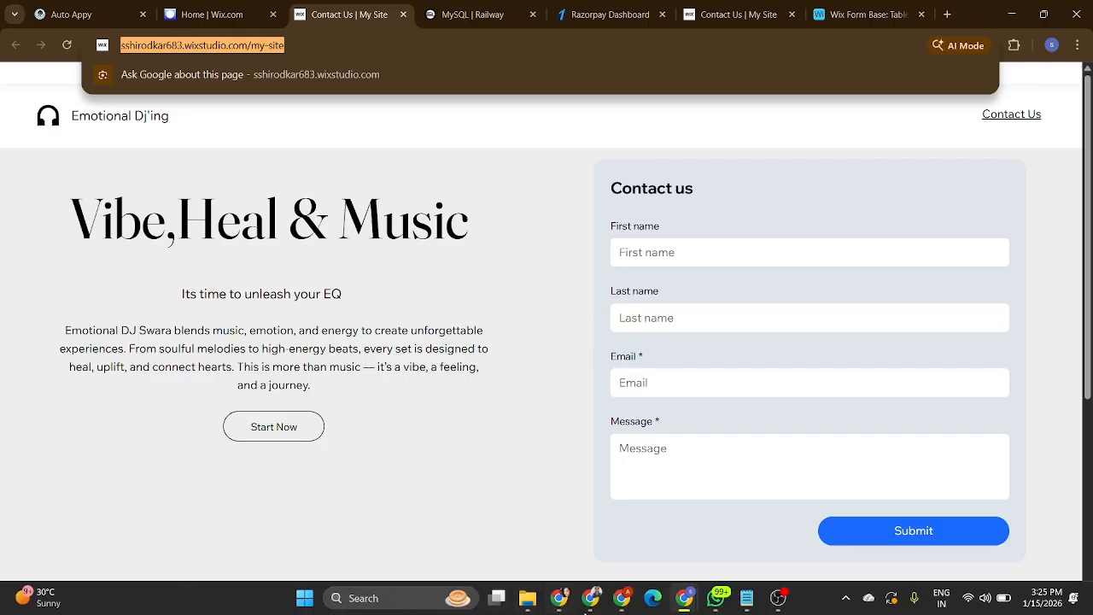
Submit the live contact form with a sample name, email and 'Hello' message, then check Airtable
{"action": "mouse_move", "coordinate": [678, 601]}
{"action": "left_click", "coordinate": [559, 525]}
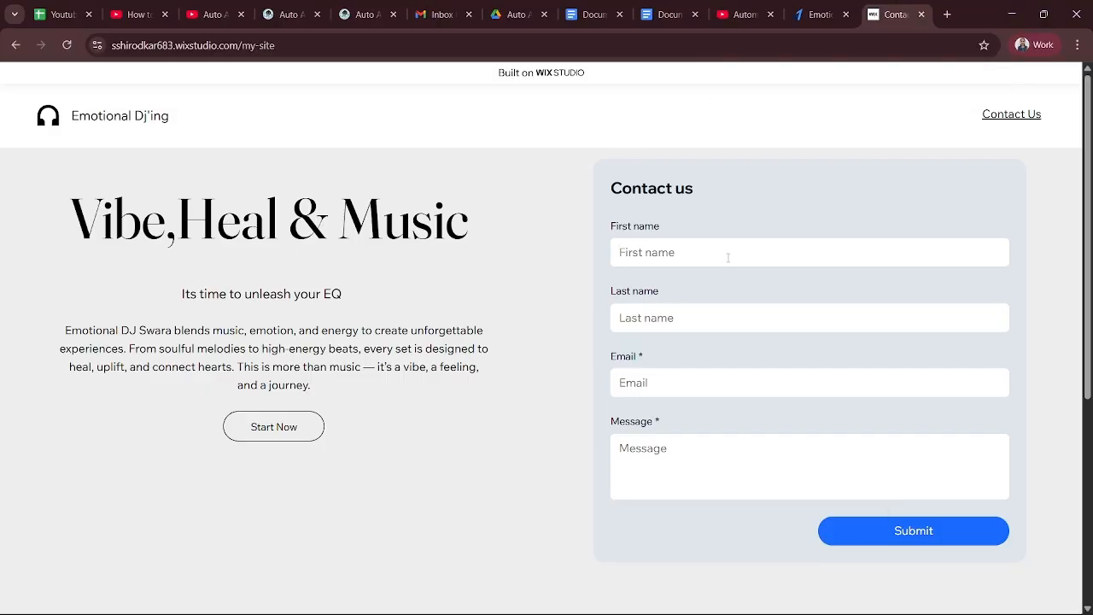
{"action": "key", "text": "BackSpace"}
{"action": "key", "text": "BackSpace"}
{"action": "key", "text": "BackSpace"}
{"action": "key", "text": "BackSpace"}
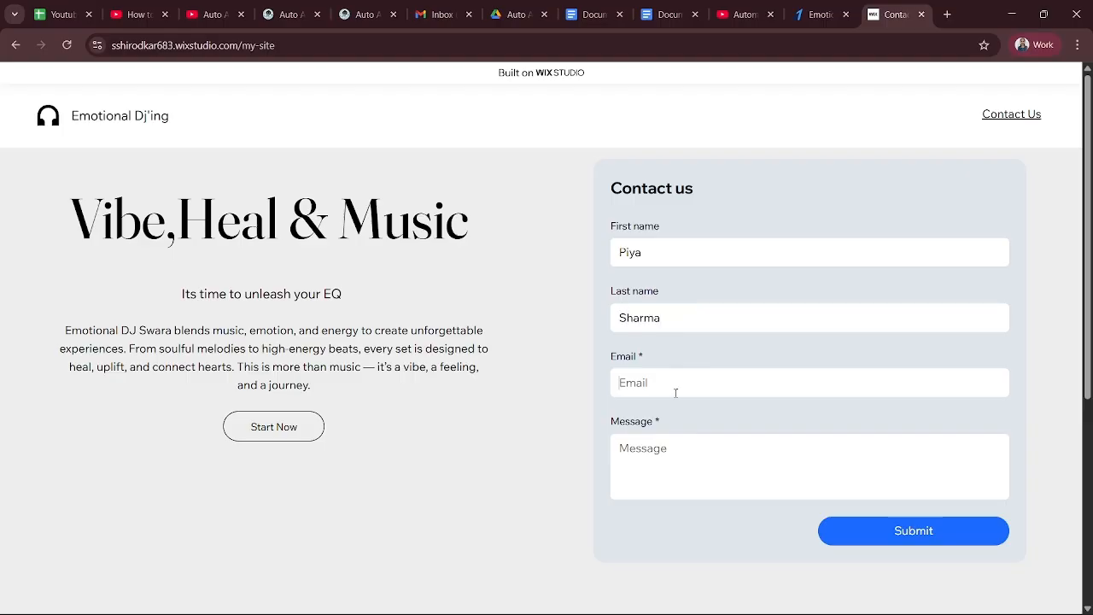
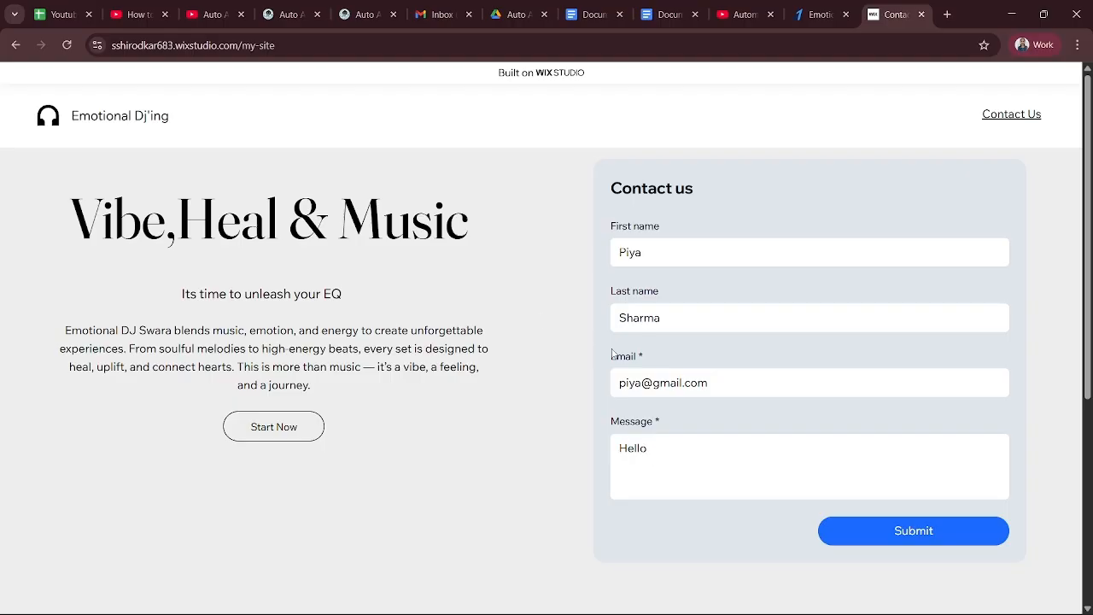
{"action": "left_click", "coordinate": [927, 529]}
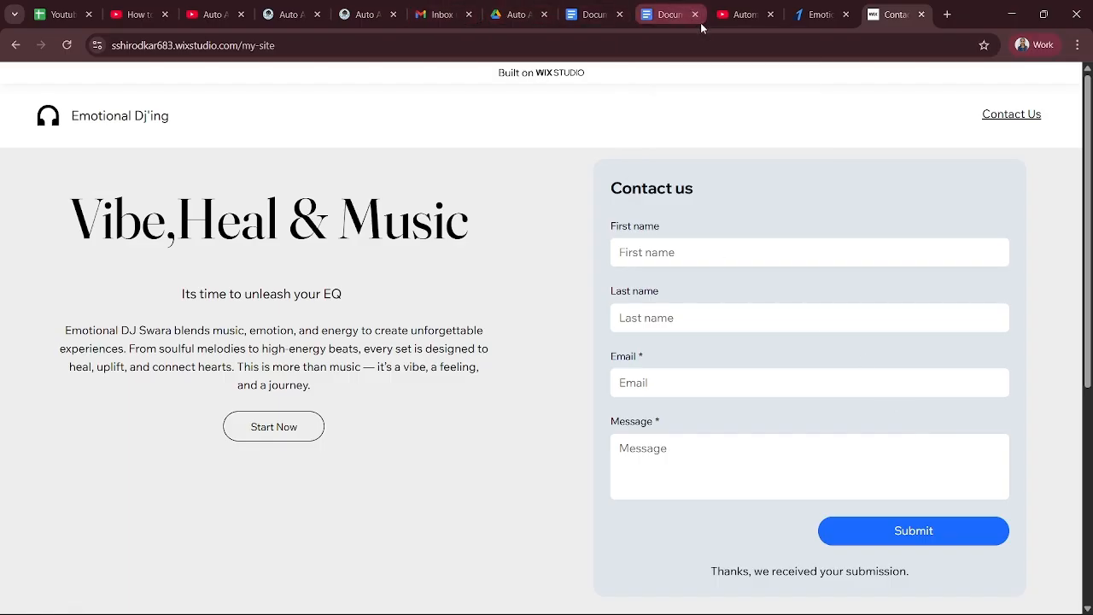
{"action": "key", "text": "alt+Tab"}
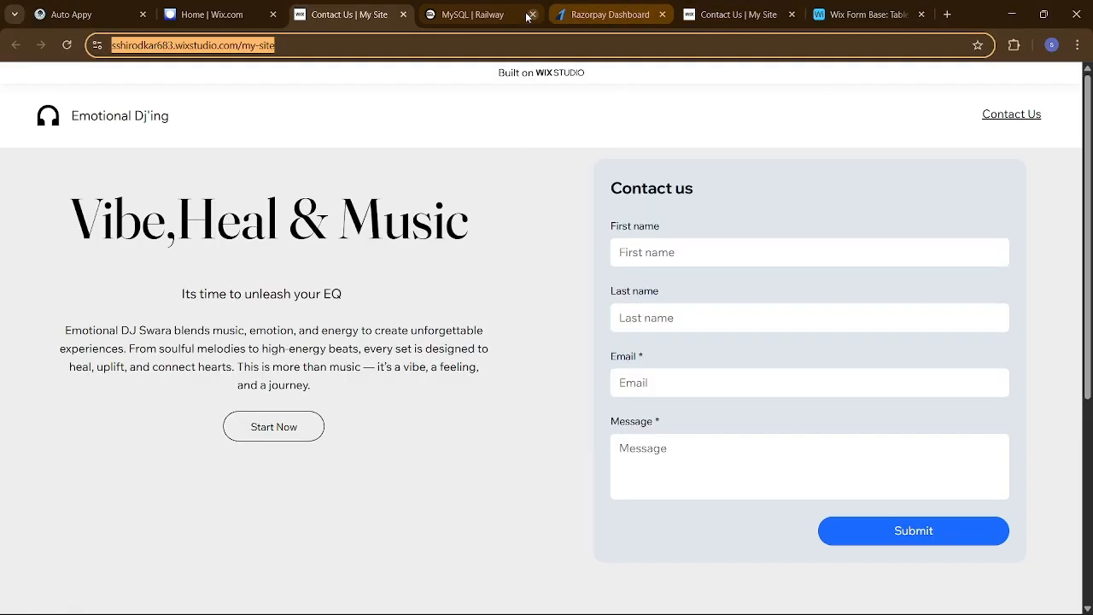
{"action": "left_click", "coordinate": [830, 15]}
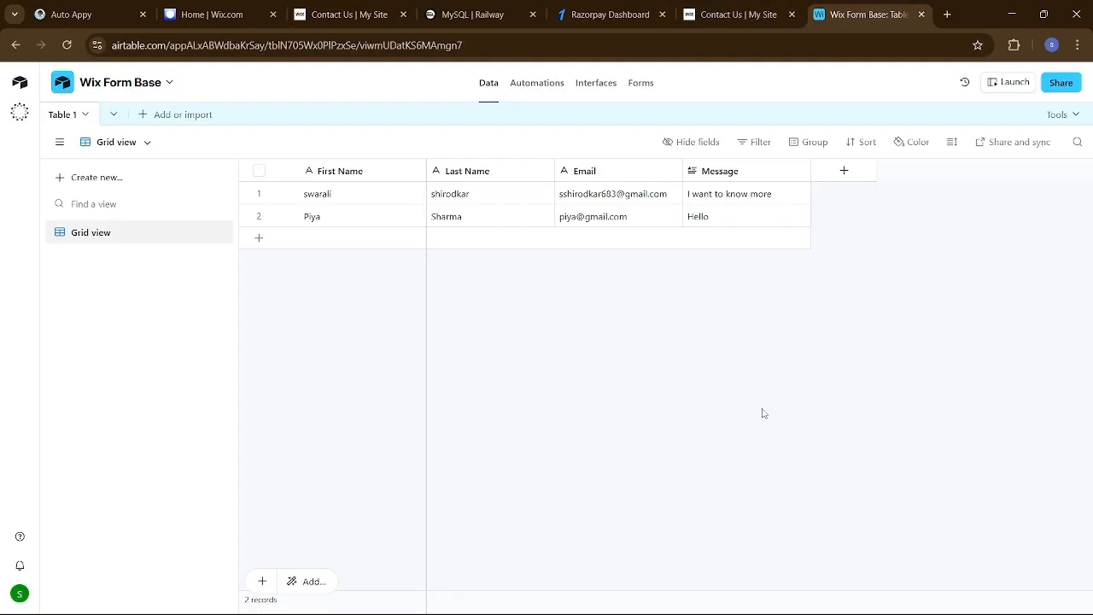